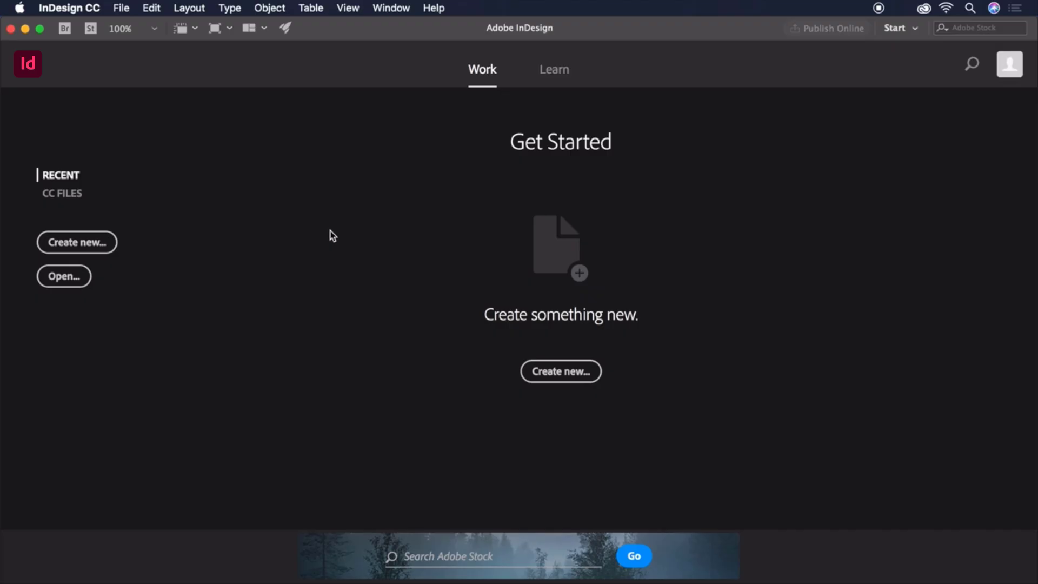
Open the File menu to reach the New document options
{"action": "left_click", "coordinate": [119, 9]}
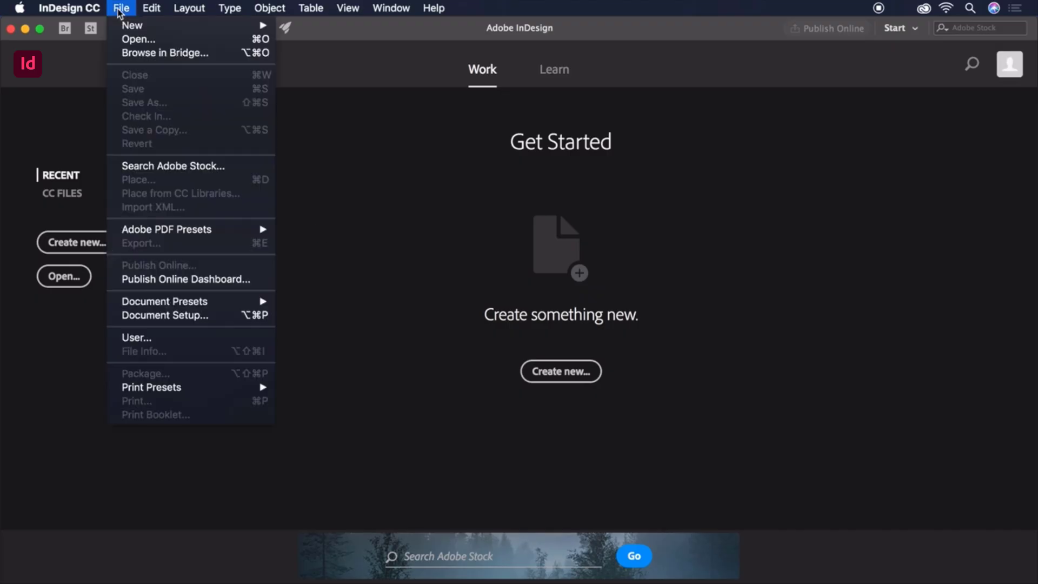
Start a new document from the Print Letter preset in inches, landscape orientation
{"action": "mouse_move", "coordinate": [133, 26]}
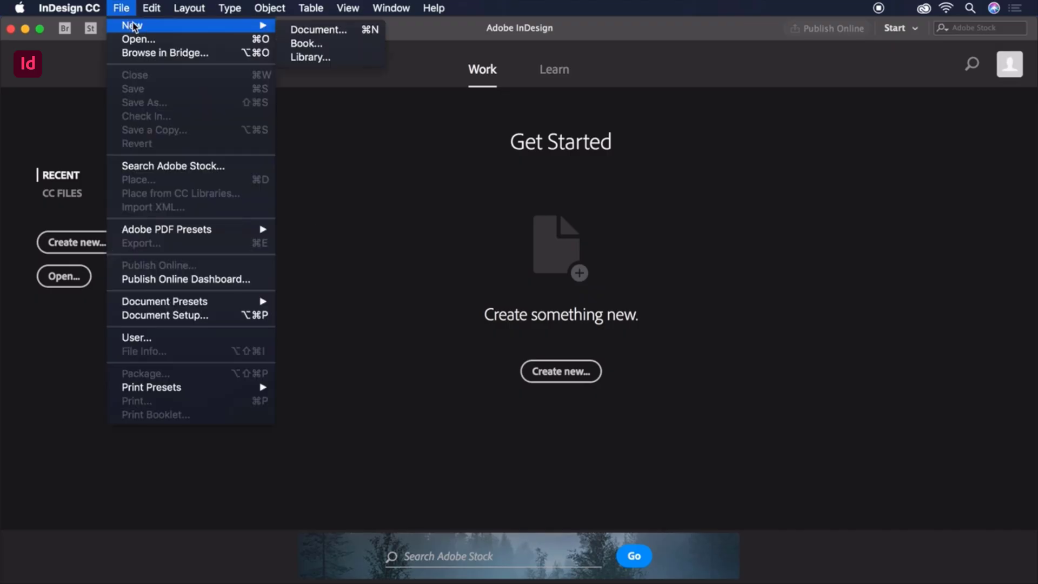
{"action": "left_click", "coordinate": [296, 30]}
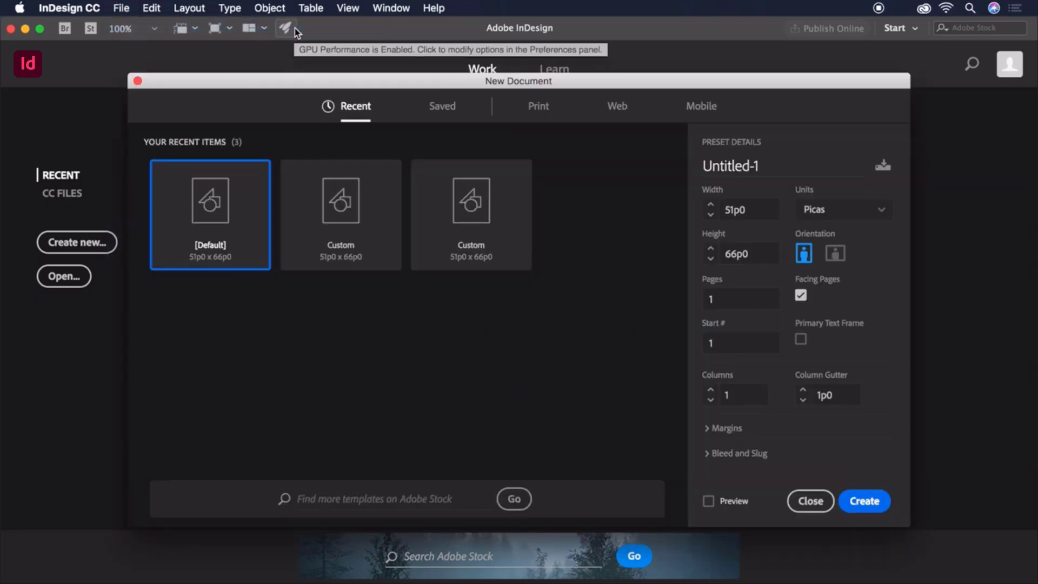
{"action": "left_click", "coordinate": [532, 110]}
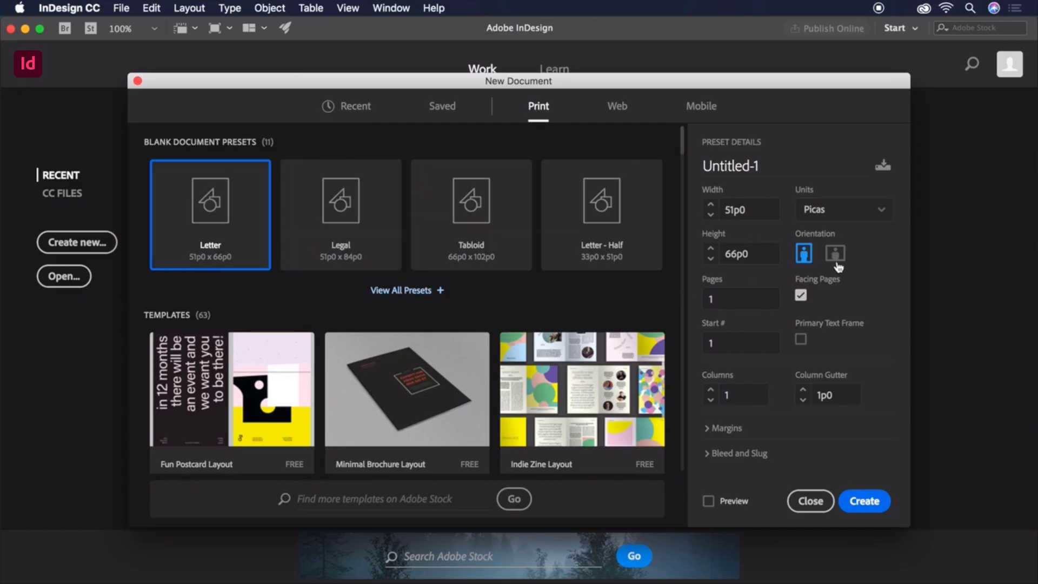
{"action": "left_click", "coordinate": [874, 214]}
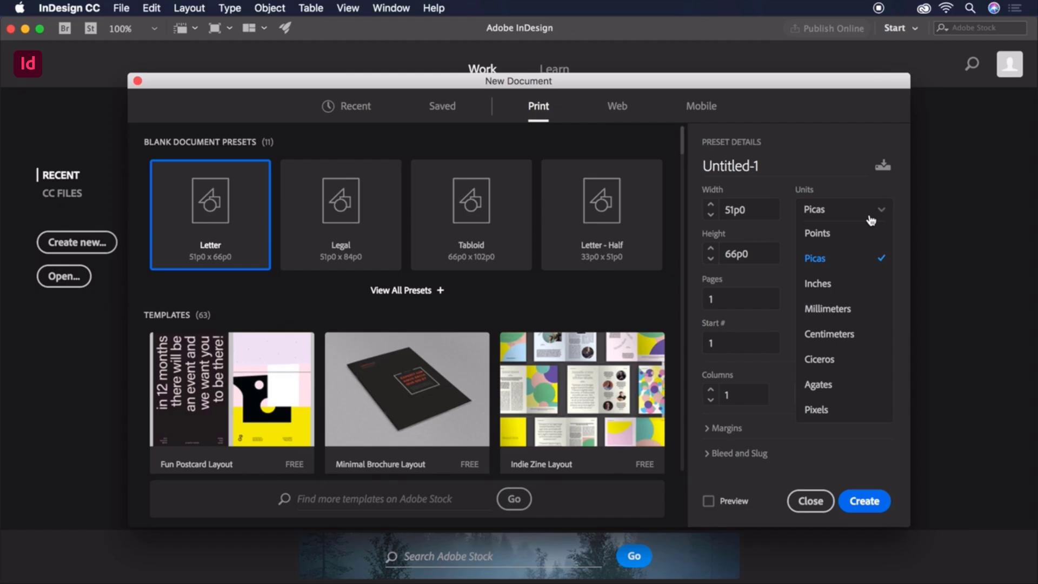
{"action": "left_click", "coordinate": [847, 285]}
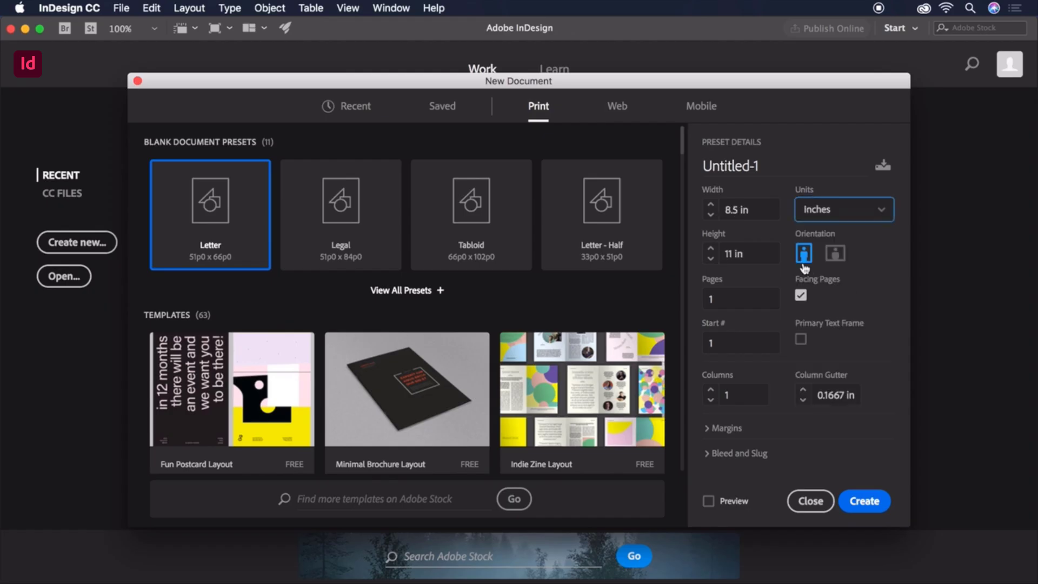
{"action": "left_click", "coordinate": [835, 254]}
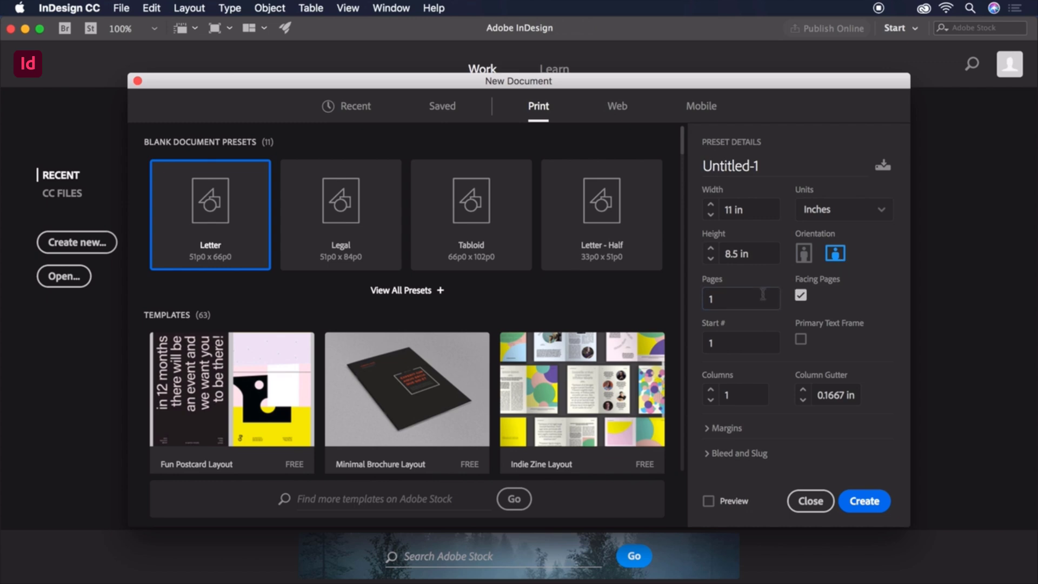
Set the page count to 2, turn off Facing Pages, and enable Preview
{"action": "left_click", "coordinate": [761, 293]}
{"action": "key", "text": "BackSpace"}
{"action": "type", "text": "2"}
{"action": "left_click", "coordinate": [788, 313]}
{"action": "left_click", "coordinate": [801, 295]}
{"action": "left_click", "coordinate": [707, 502]}
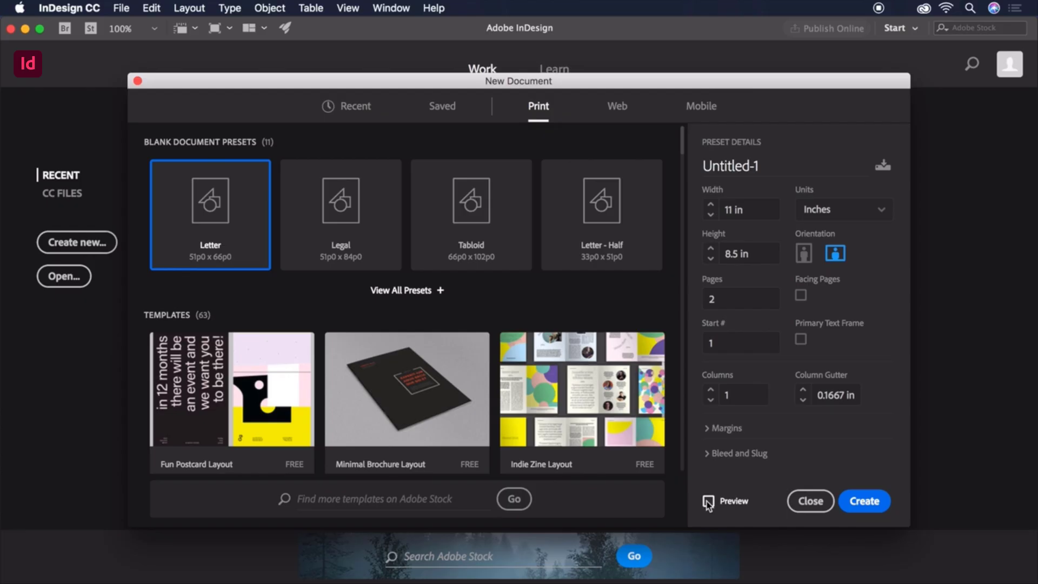
{"action": "mouse_move", "coordinate": [414, 84]}
{"action": "left_mouse_down"}
{"action": "mouse_move", "coordinate": [978, 116]}
{"action": "mouse_move", "coordinate": [395, 90]}
{"action": "left_mouse_up"}
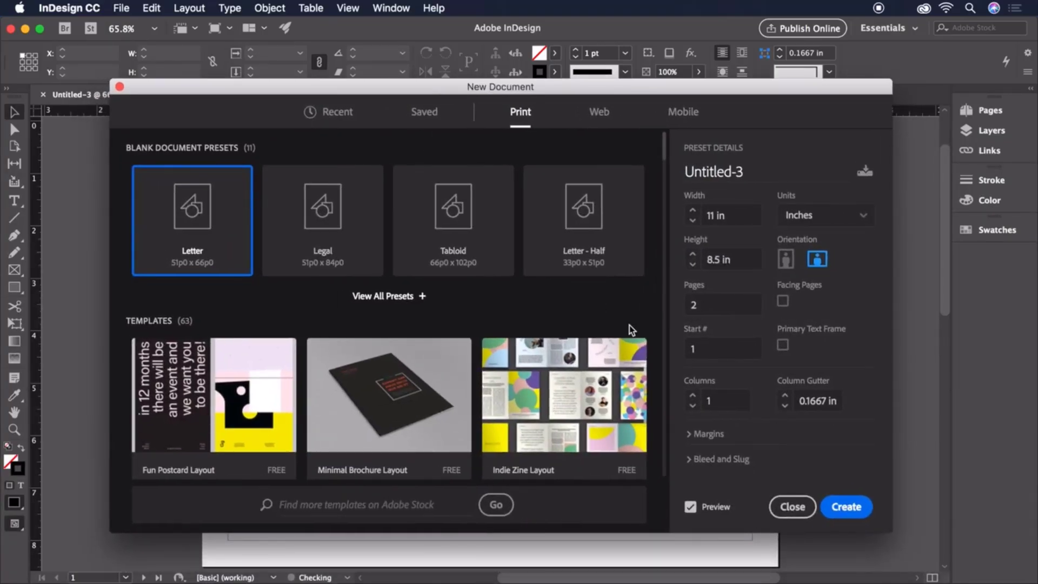
Set 3 columns with a 0.16 in gutter and 0.16 in margins on all sides
{"action": "double_click", "coordinate": [715, 389]}
{"action": "double_click", "coordinate": [801, 403]}
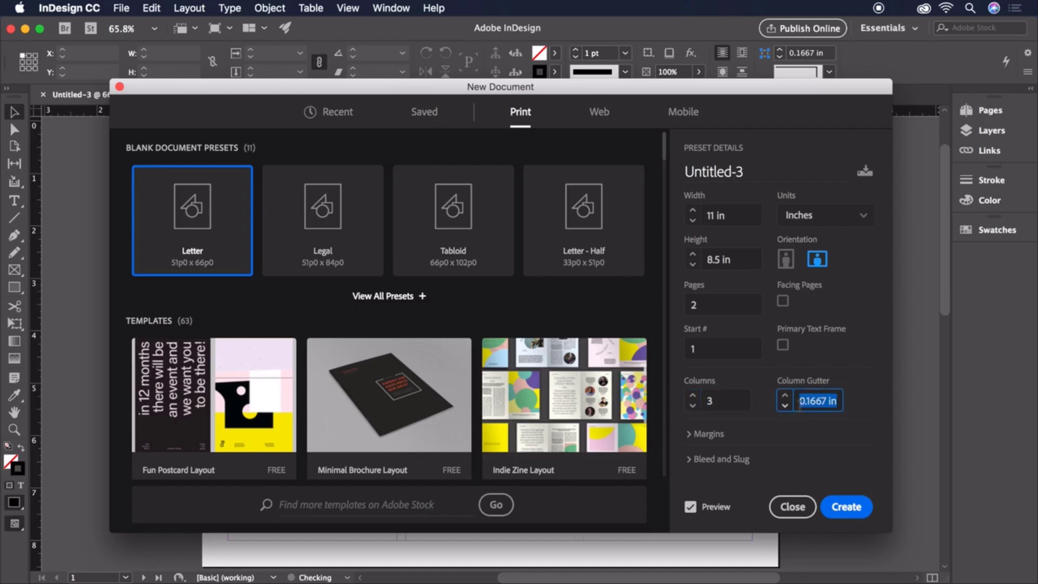
{"action": "type", "text": "0.16"}
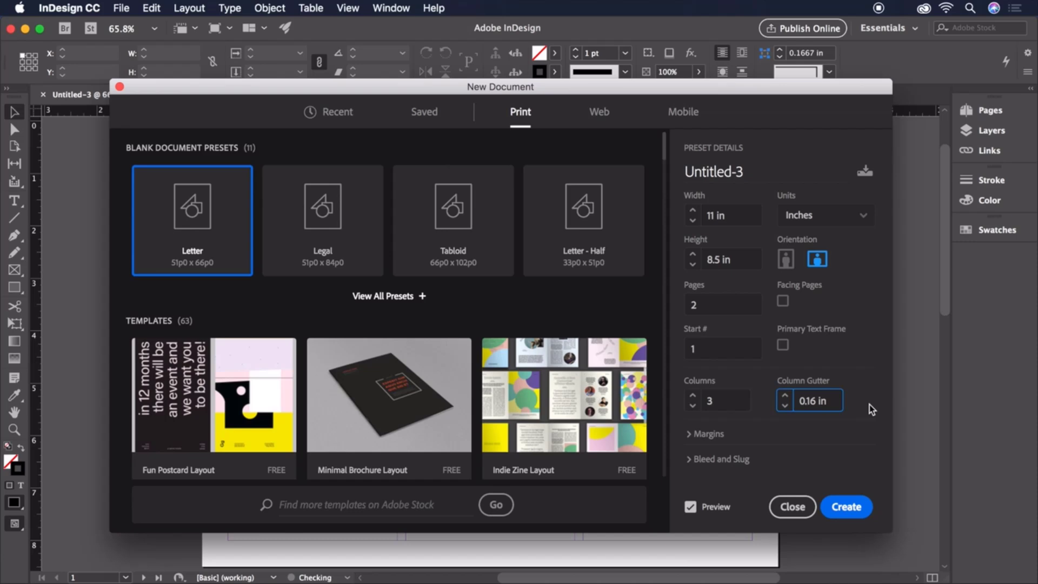
{"action": "left_click", "coordinate": [759, 433]}
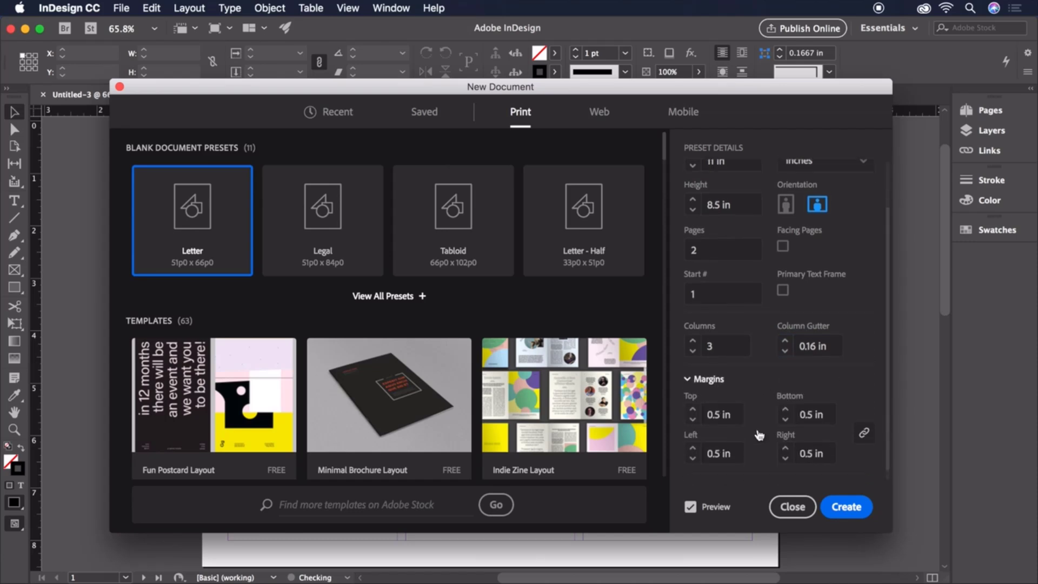
{"action": "scroll", "coordinate": [759, 433], "scroll_direction": "down", "scroll_amount": 1}
{"action": "left_click", "coordinate": [715, 404]}
{"action": "type", "text": "0"}
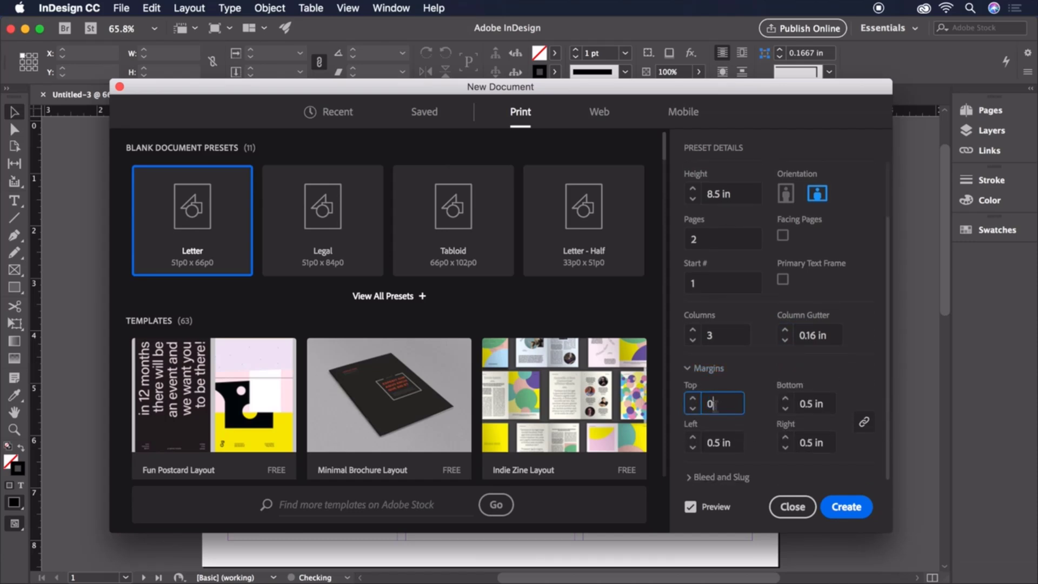
{"action": "type", "text": ".16"}
{"action": "left_click", "coordinate": [758, 405]}
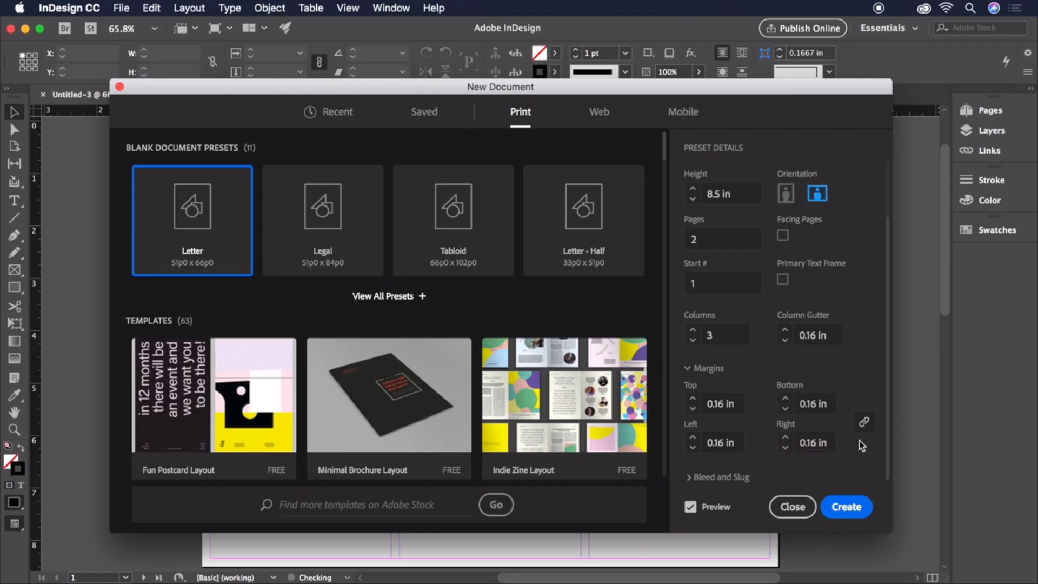
Apply a 0.125 in bleed on every side and create the document
{"action": "left_click", "coordinate": [742, 475]}
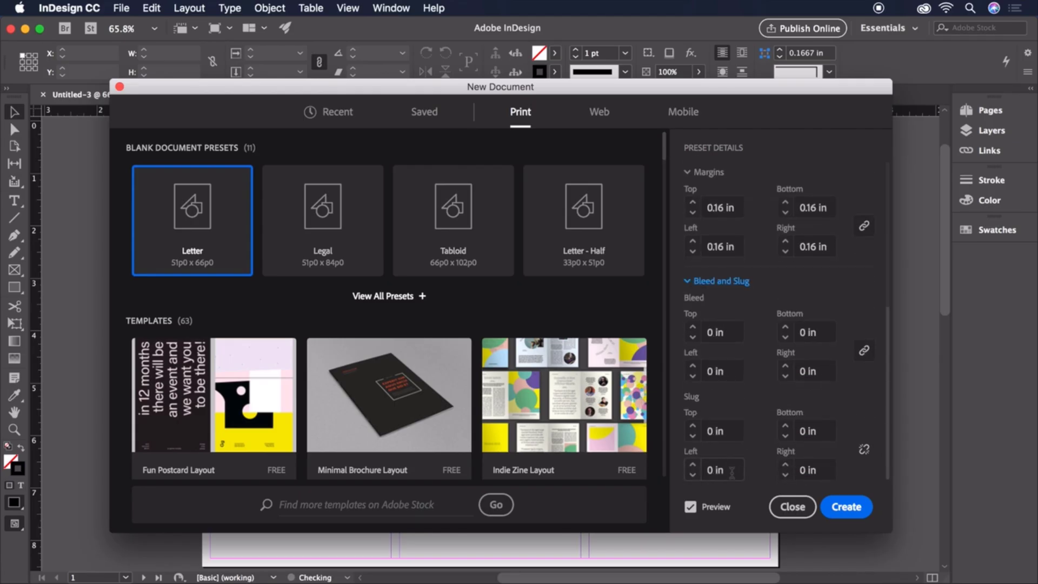
{"action": "left_click", "coordinate": [708, 327]}
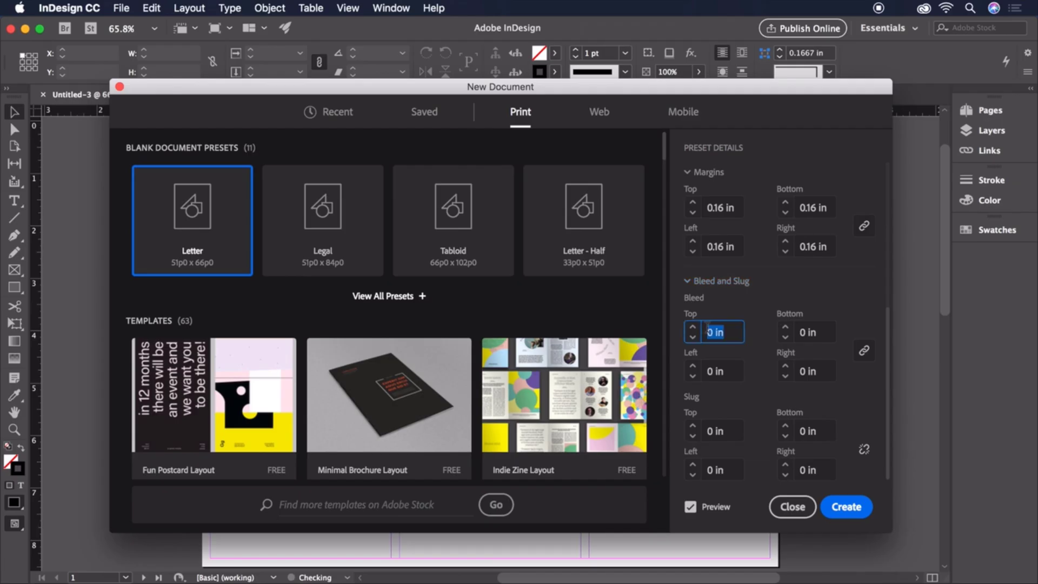
{"action": "type", "text": "0.125"}
{"action": "left_click", "coordinate": [767, 339]}
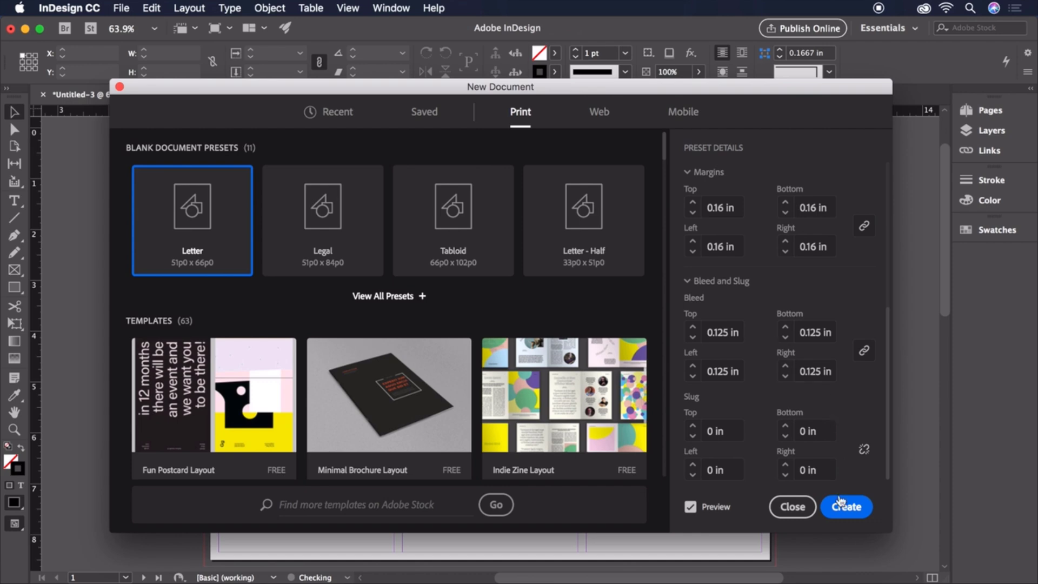
{"action": "left_click", "coordinate": [841, 501]}
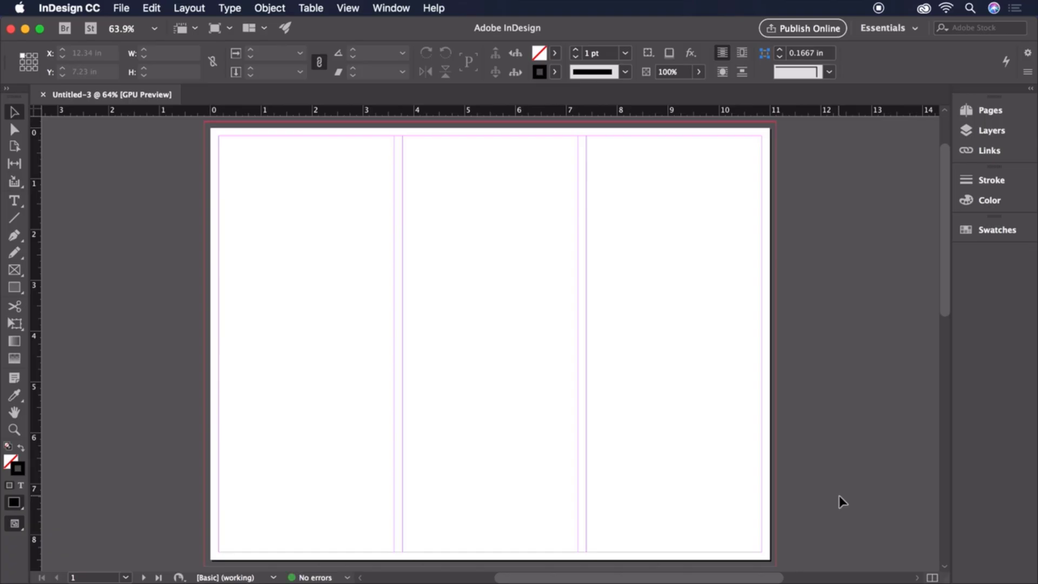
Save the document under the name Brochure 2.indd
{"action": "left_click", "coordinate": [121, 7]}
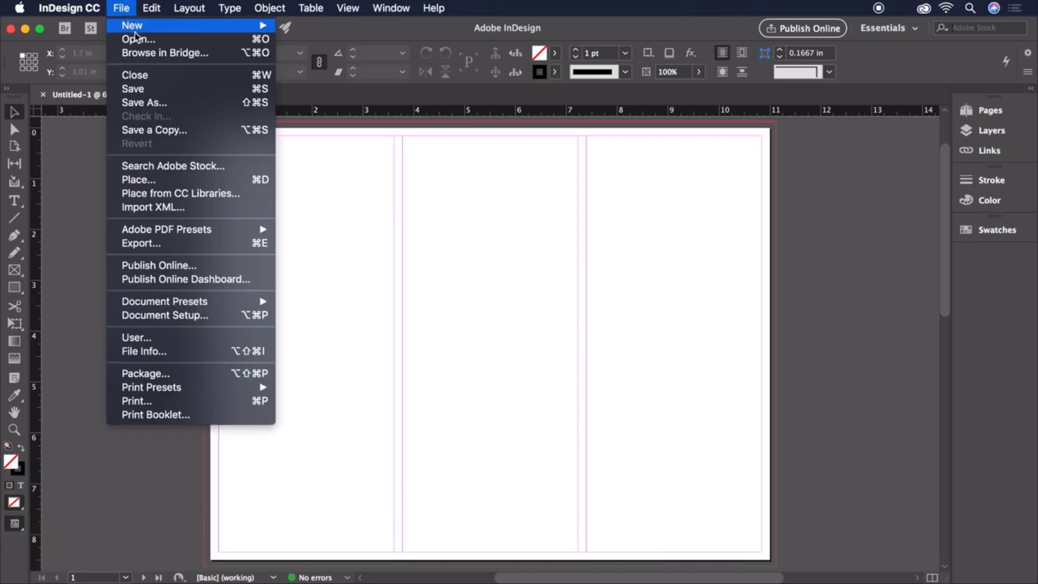
{"action": "left_click", "coordinate": [154, 89]}
{"action": "type", "text": "Brochu"}
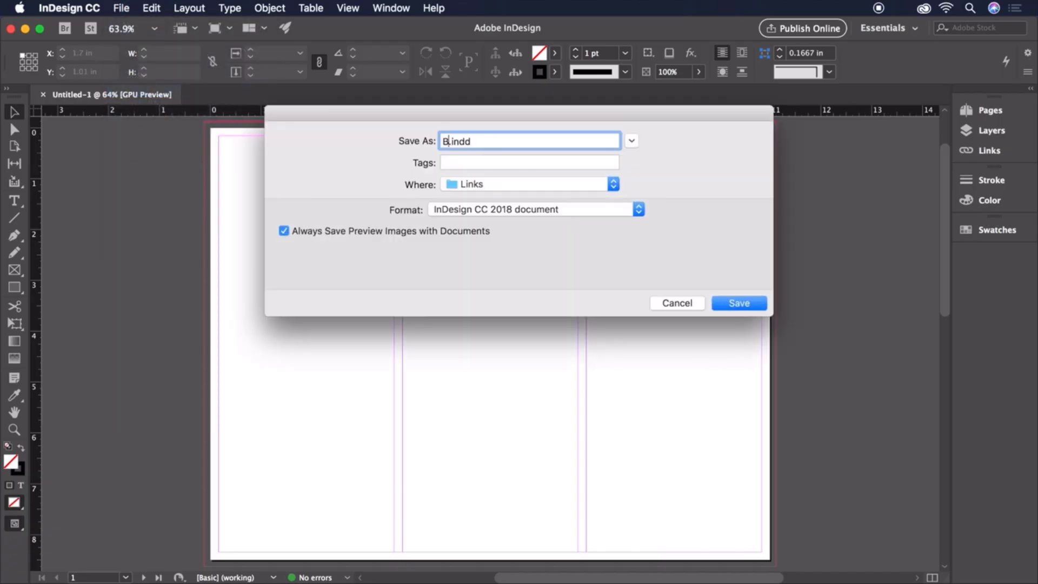
{"action": "type", "text": "re"}
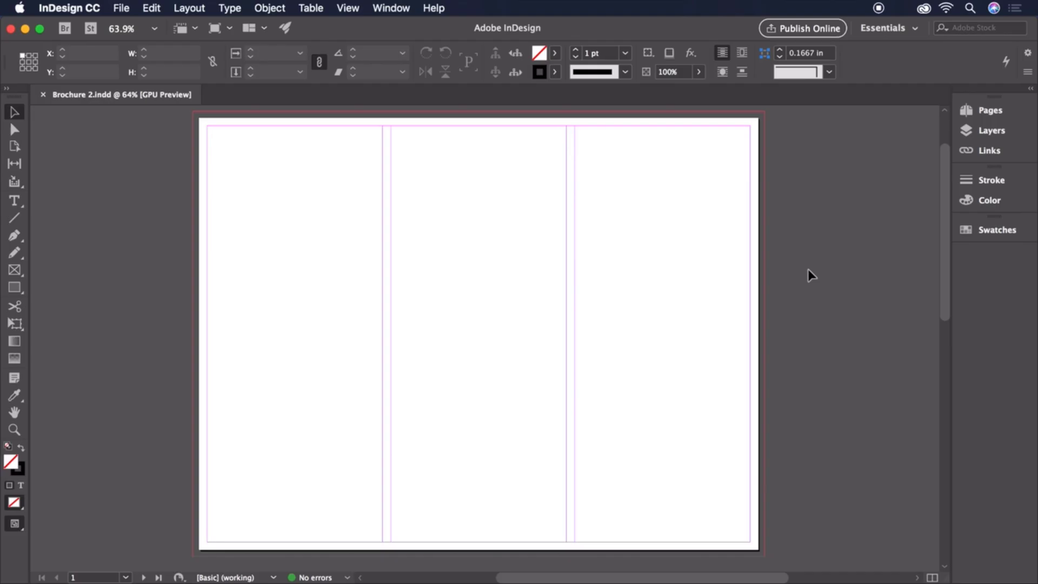
Turn on rulers and drag a horizontal guide down to Y 3.25 in
{"action": "left_click", "coordinate": [356, 8]}
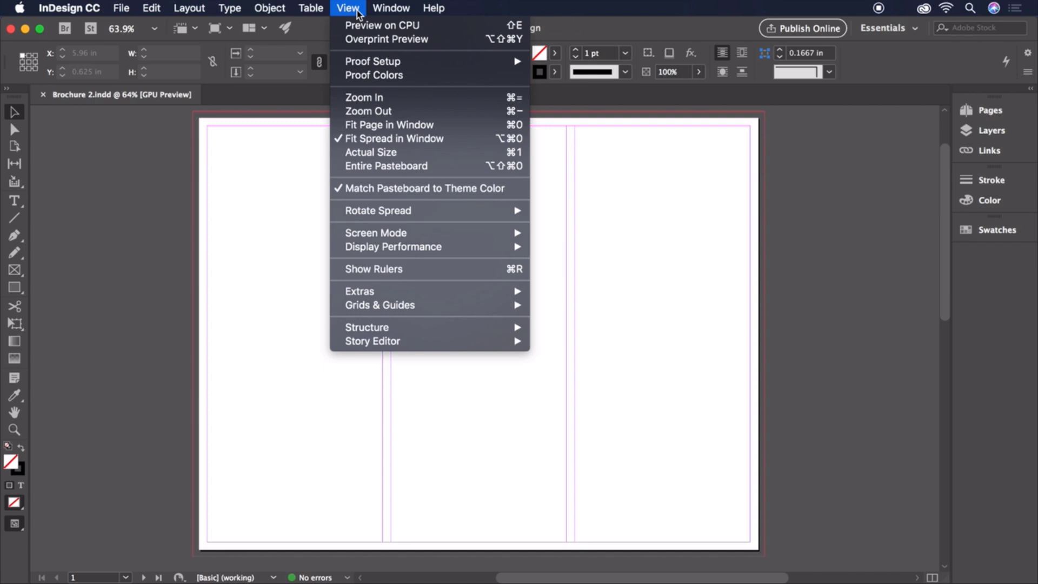
{"action": "left_click", "coordinate": [414, 269]}
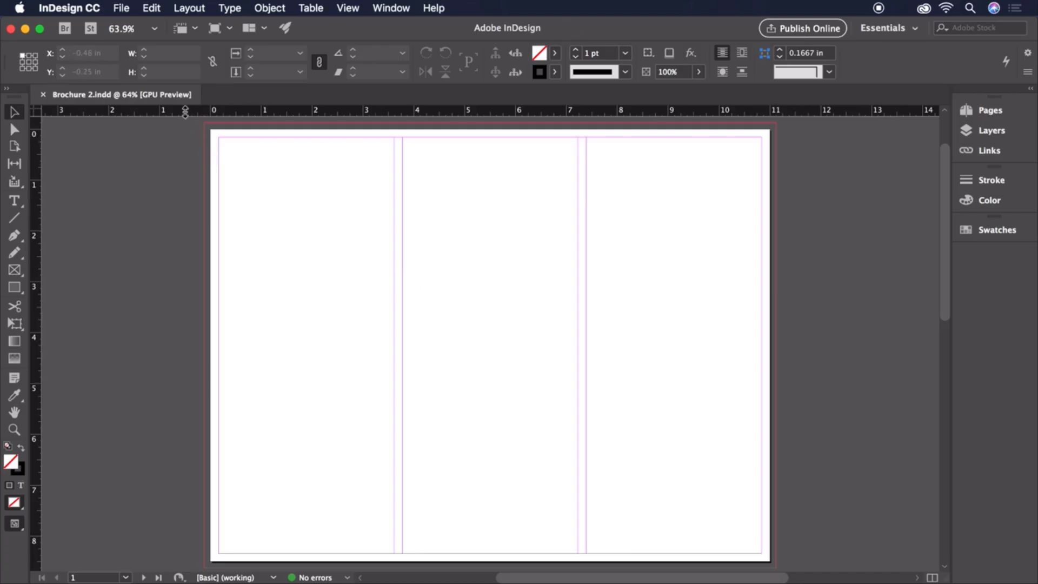
{"action": "left_click_drag", "start_coordinate": [183, 111], "coordinate": [171, 294]}
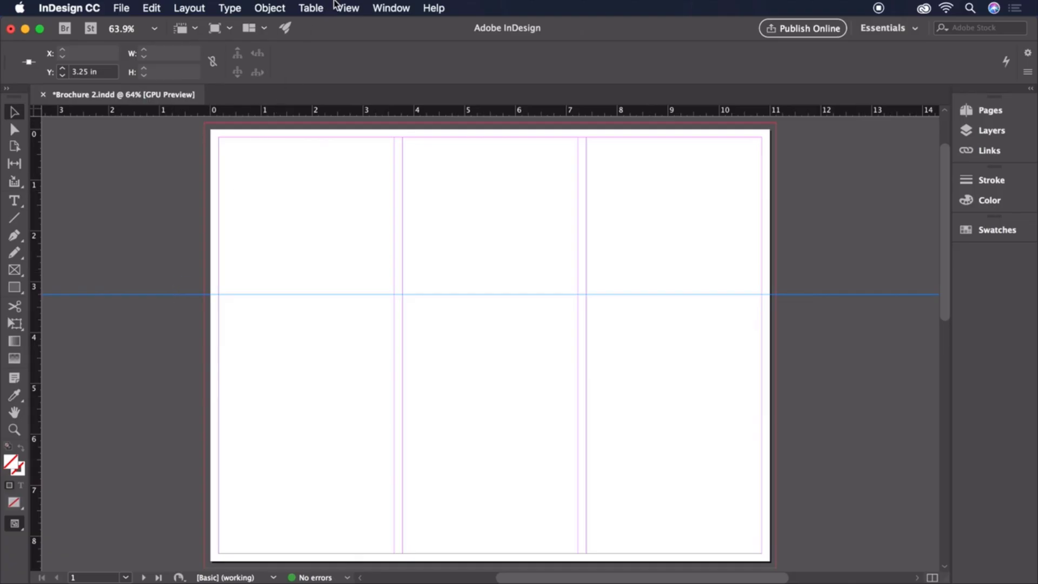
{"action": "left_click", "coordinate": [341, 5]}
{"action": "mouse_move", "coordinate": [403, 309]}
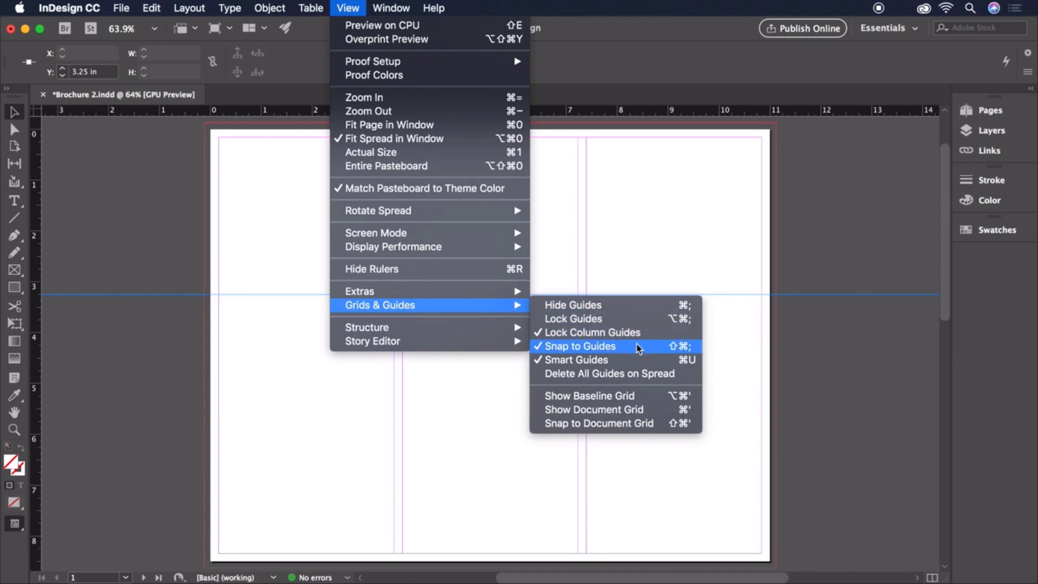
{"action": "left_click", "coordinate": [814, 351]}
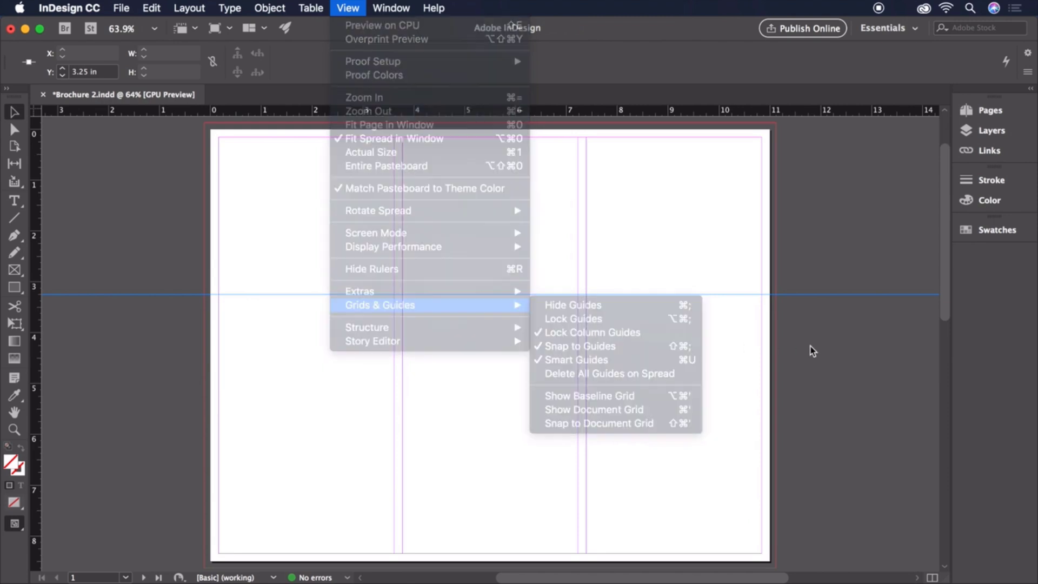
Draw placeholder image frames on the top panels, the lower area, and a bottom-right bleed strip
{"action": "left_click", "coordinate": [15, 270]}
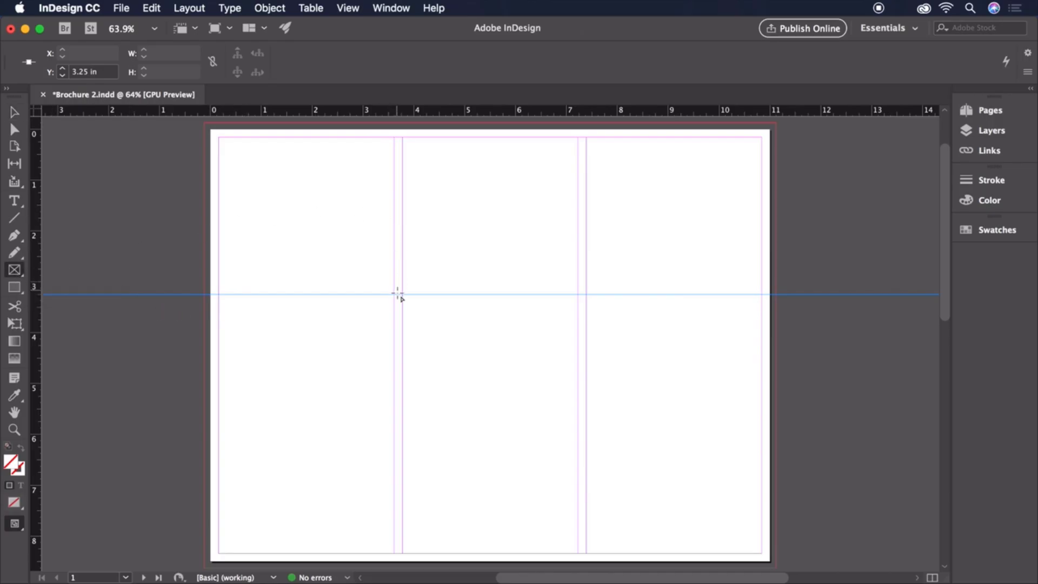
{"action": "left_click_drag", "start_coordinate": [398, 294], "coordinate": [581, 123]}
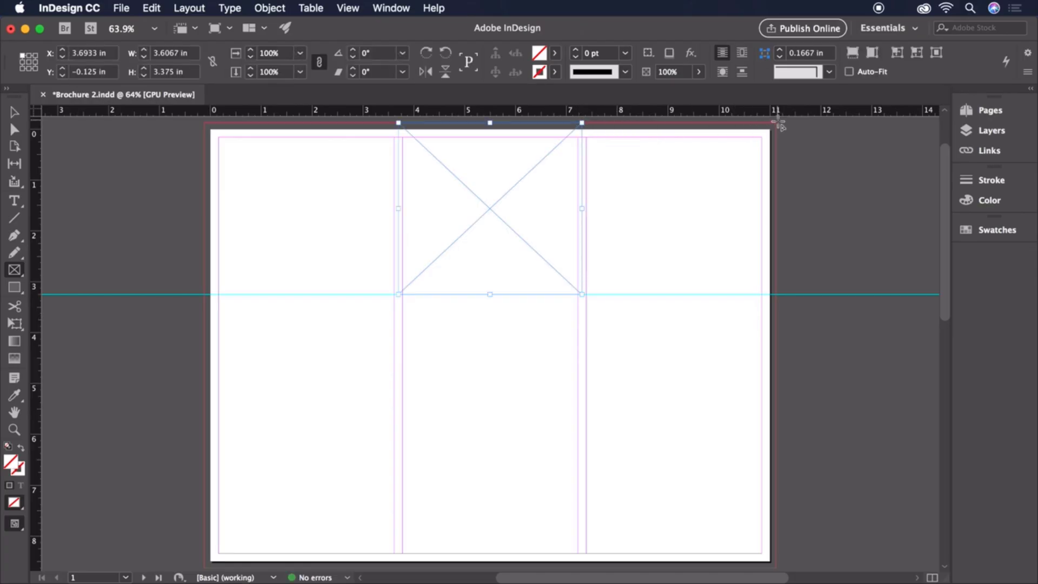
{"action": "left_click_drag", "start_coordinate": [775, 123], "coordinate": [581, 295]}
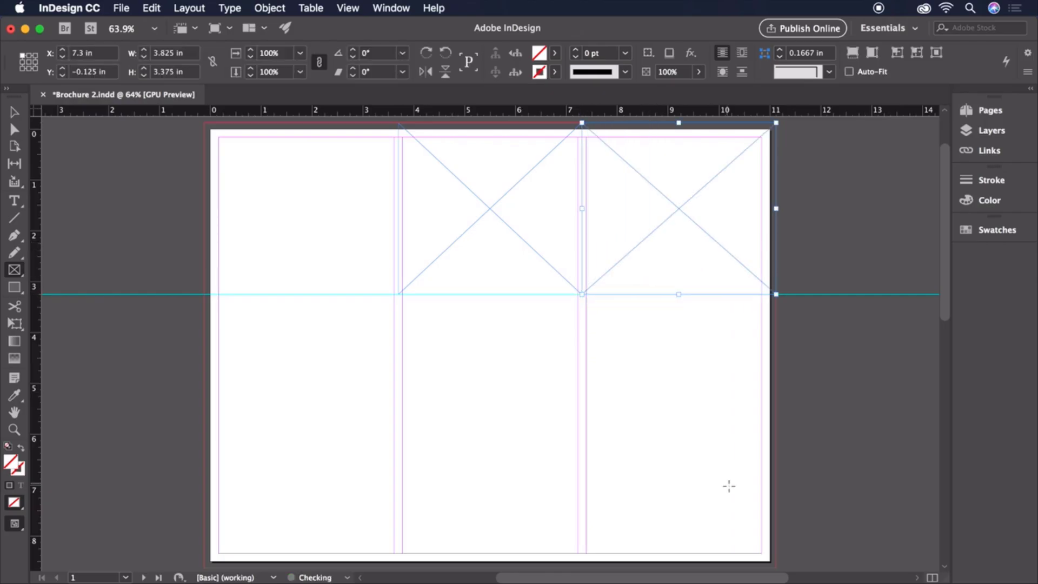
{"action": "left_click_drag", "start_coordinate": [775, 539], "coordinate": [205, 567]}
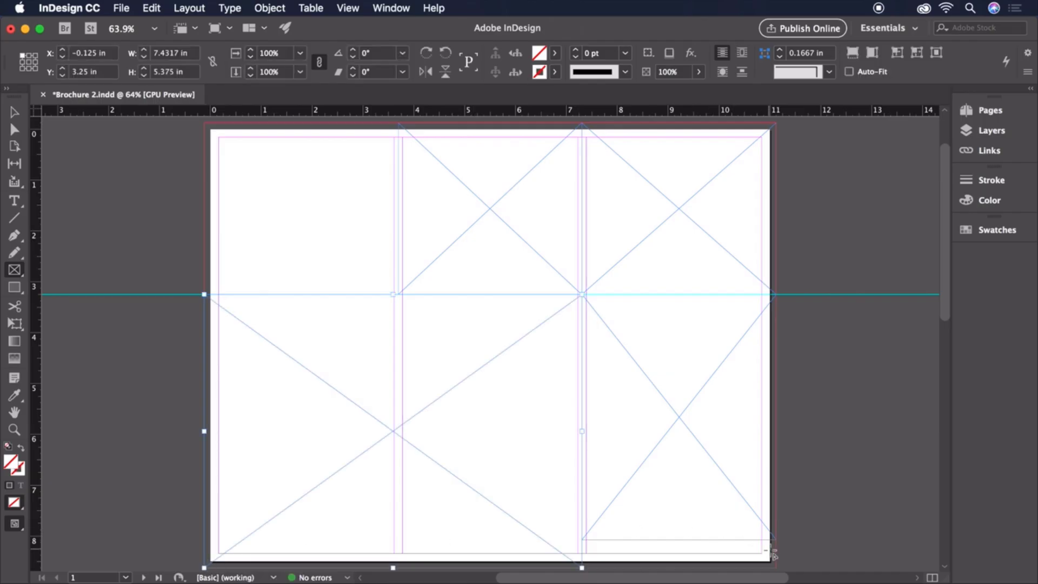
{"action": "left_click_drag", "start_coordinate": [775, 567], "coordinate": [582, 489]}
{"action": "key", "text": "v"}
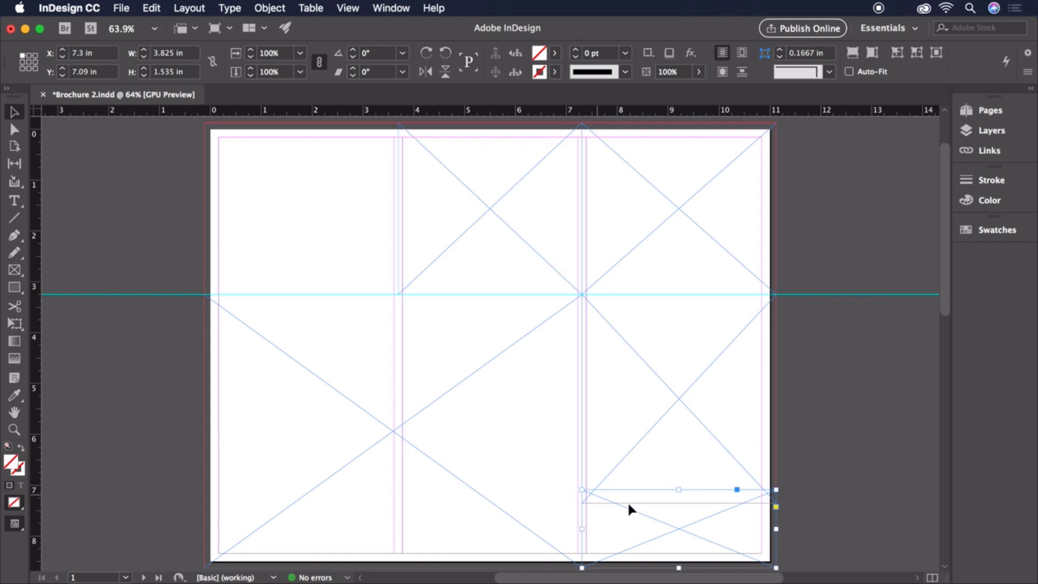
{"action": "left_click", "coordinate": [811, 469]}
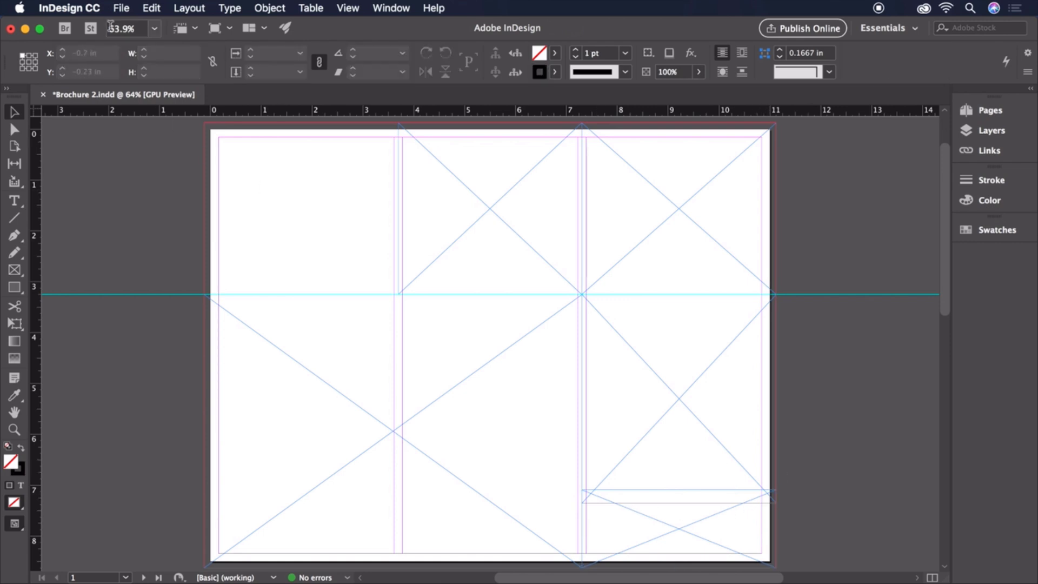
Place Chair 1.jpg into the right-column frame and apply Fill Frame Proportionally
{"action": "left_click", "coordinate": [117, 8]}
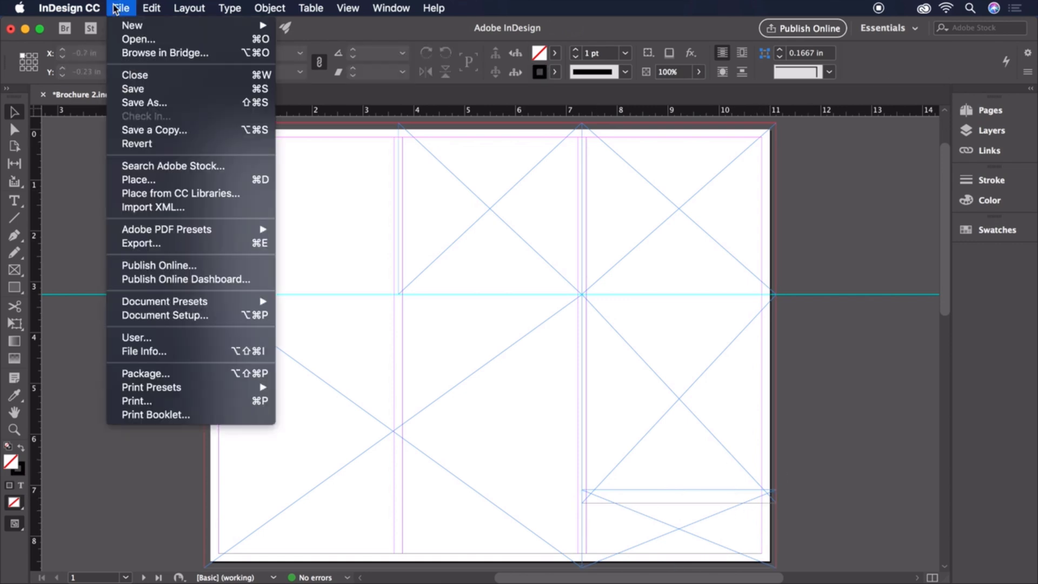
{"action": "left_click", "coordinate": [170, 183]}
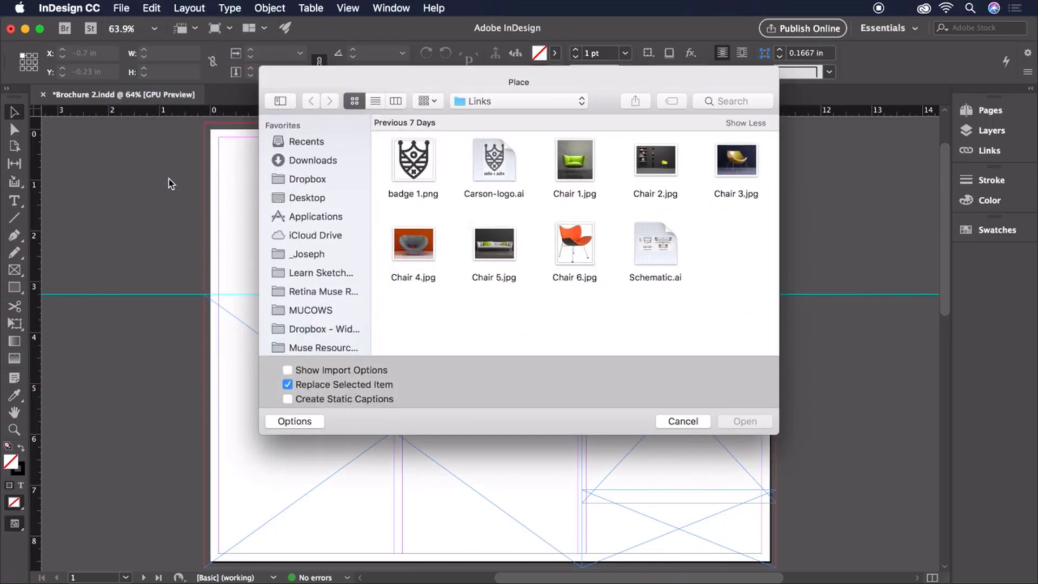
{"action": "left_click", "coordinate": [577, 166]}
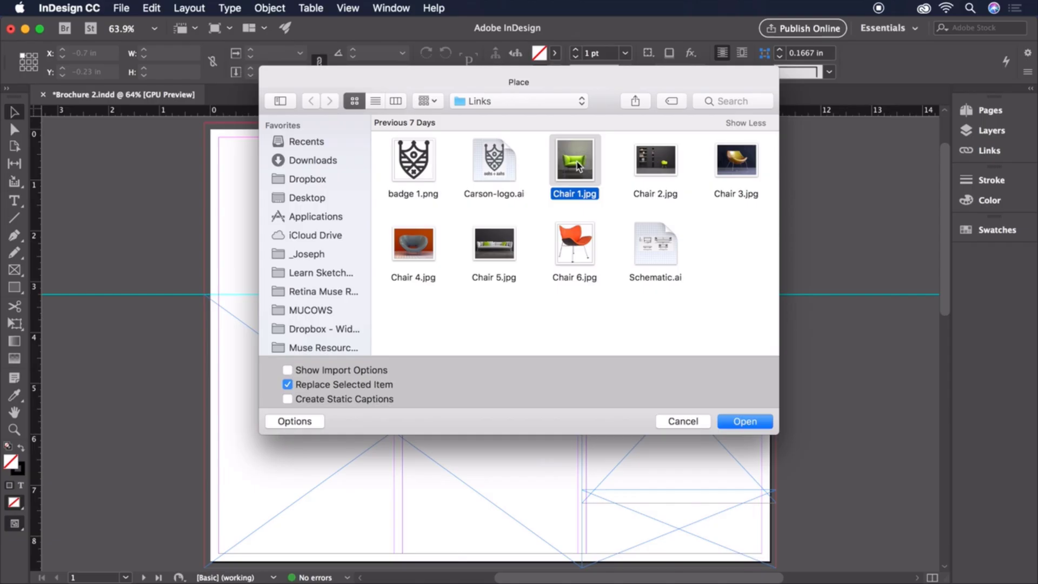
{"action": "left_click", "coordinate": [733, 421]}
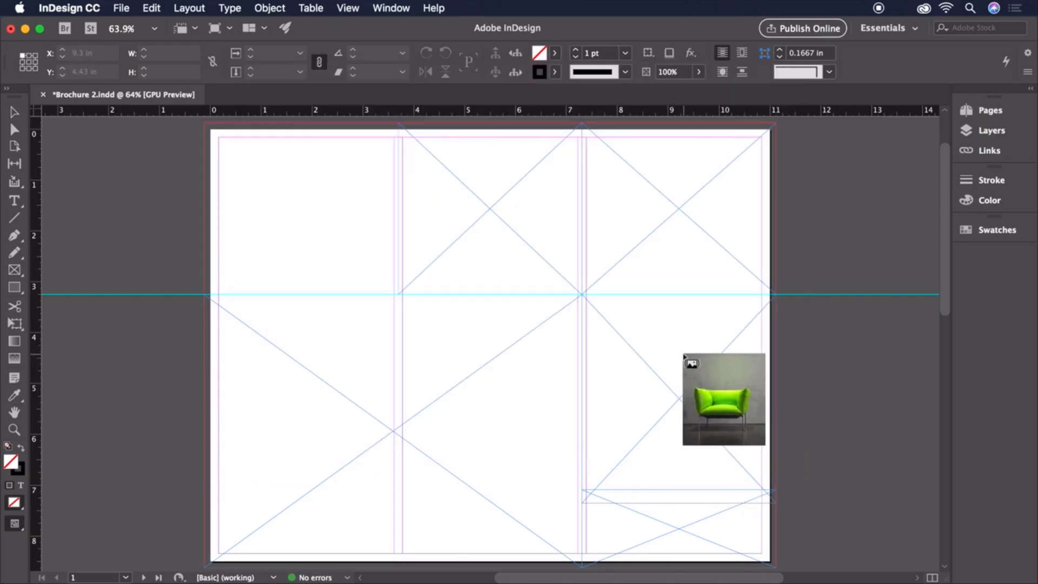
{"action": "left_click", "coordinate": [684, 356]}
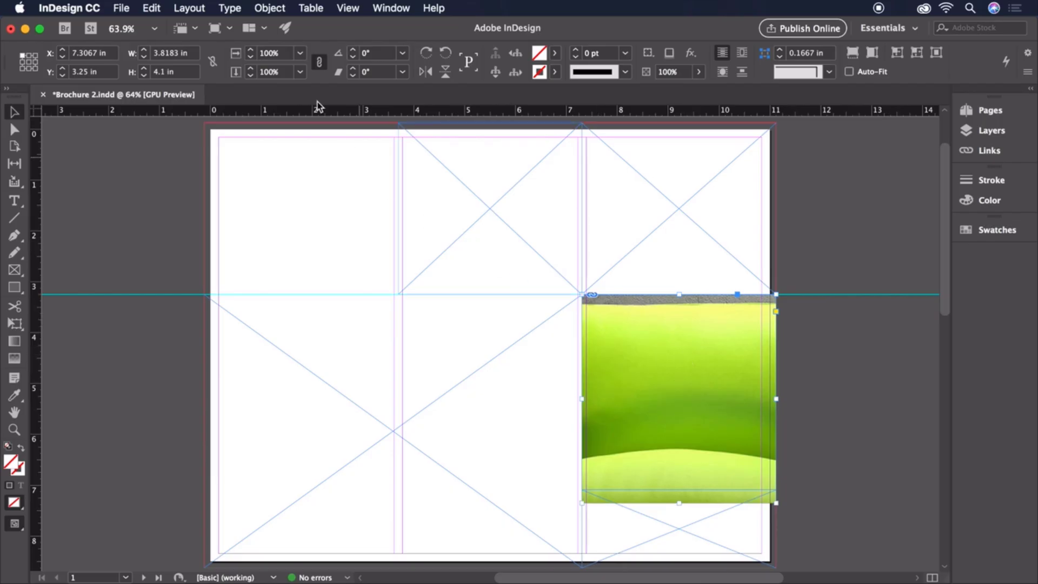
{"action": "left_click", "coordinate": [273, 10]}
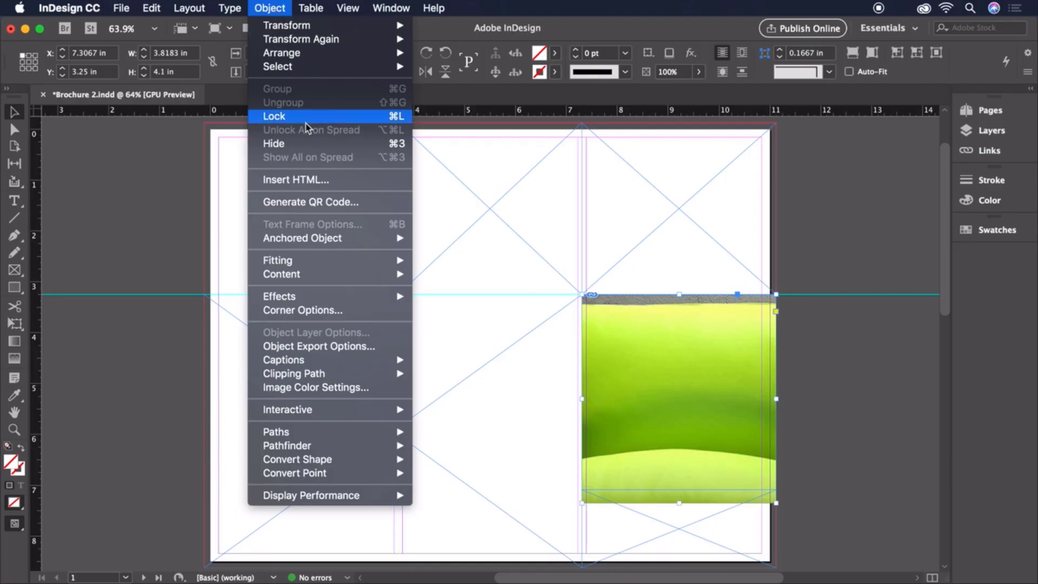
{"action": "mouse_move", "coordinate": [324, 263]}
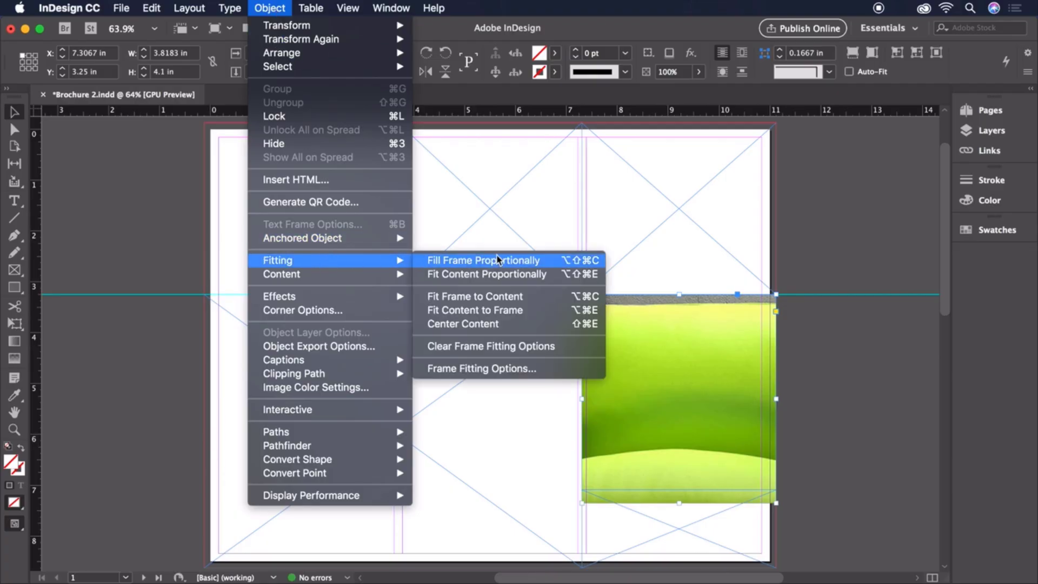
{"action": "left_click", "coordinate": [550, 263]}
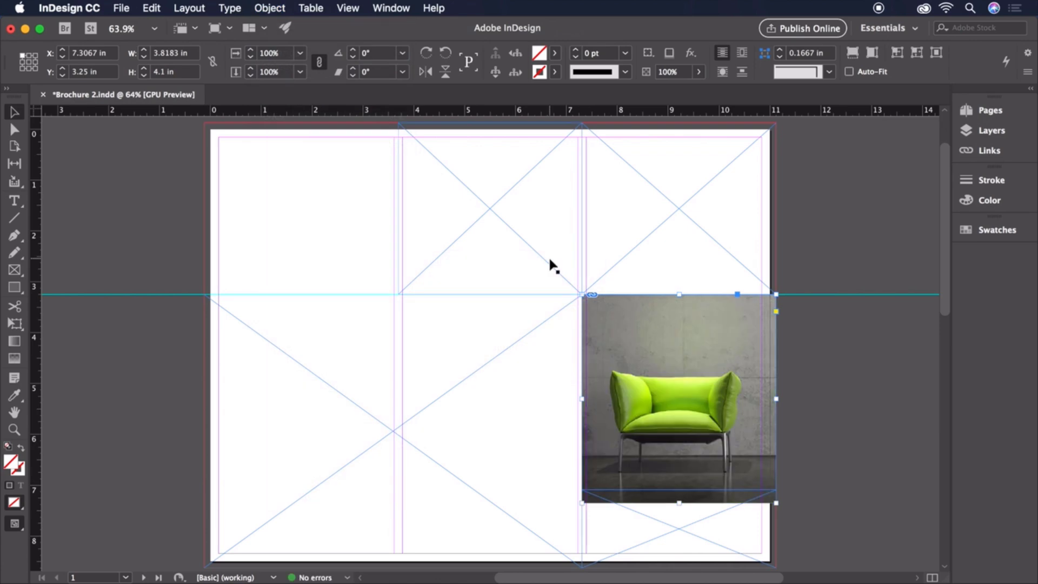
{"action": "left_click", "coordinate": [819, 358]}
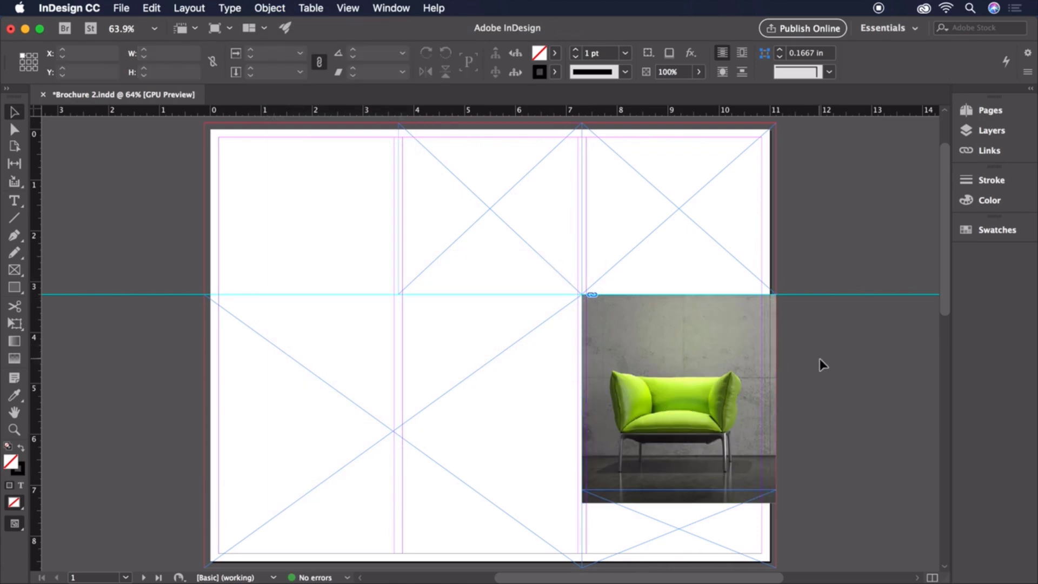
Place Chair 2.jpg into the wide lower-left frame spanning two columns
{"action": "left_click", "coordinate": [121, 8]}
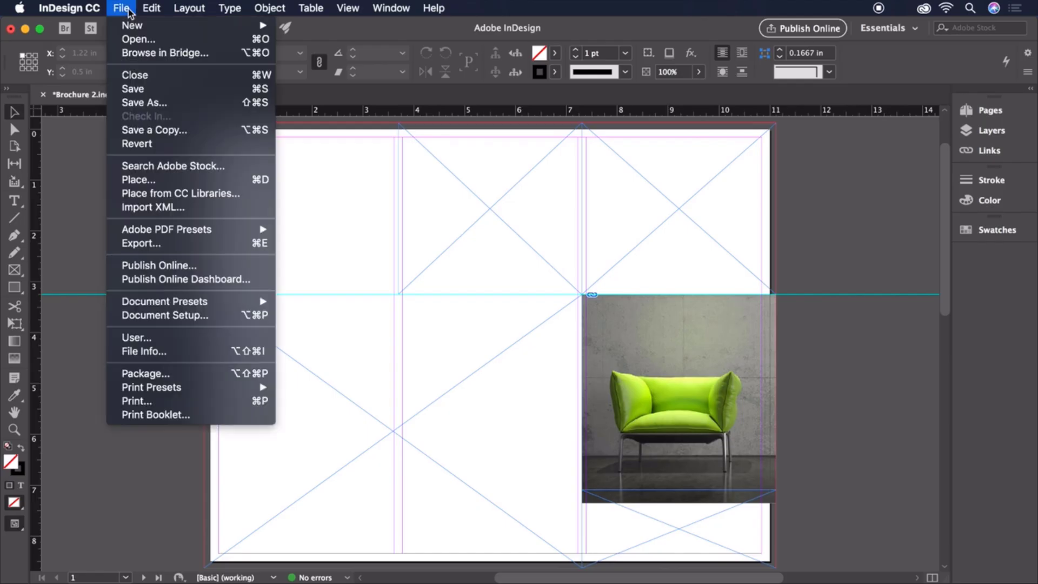
{"action": "left_click", "coordinate": [164, 180]}
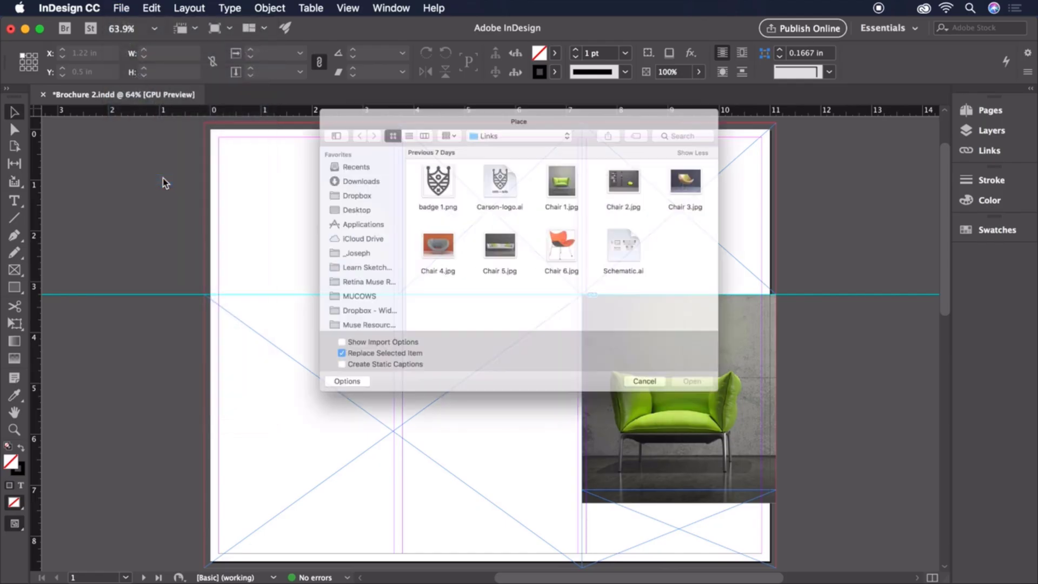
{"action": "double_click", "coordinate": [654, 162]}
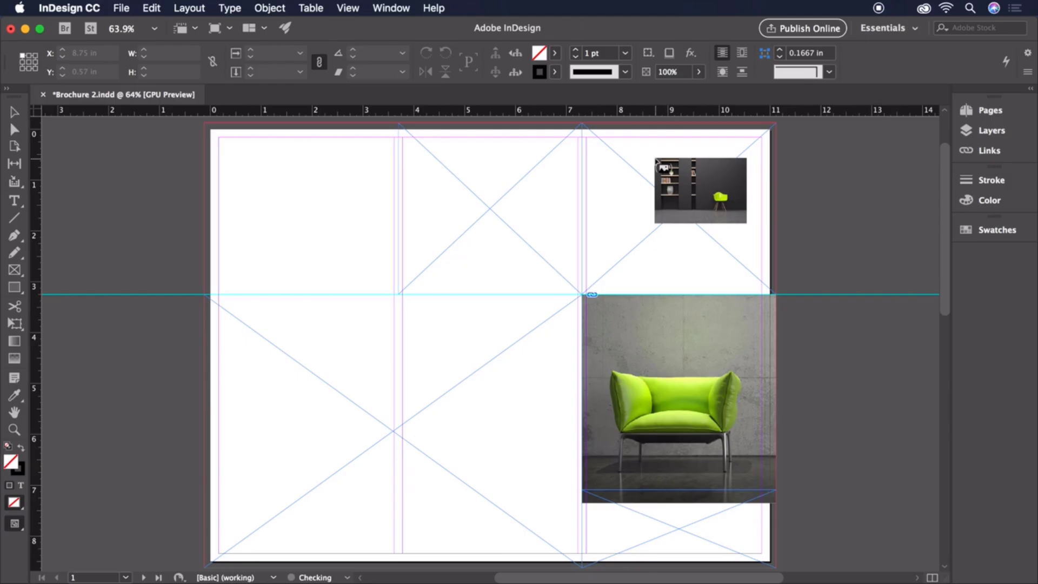
{"action": "left_click", "coordinate": [277, 355]}
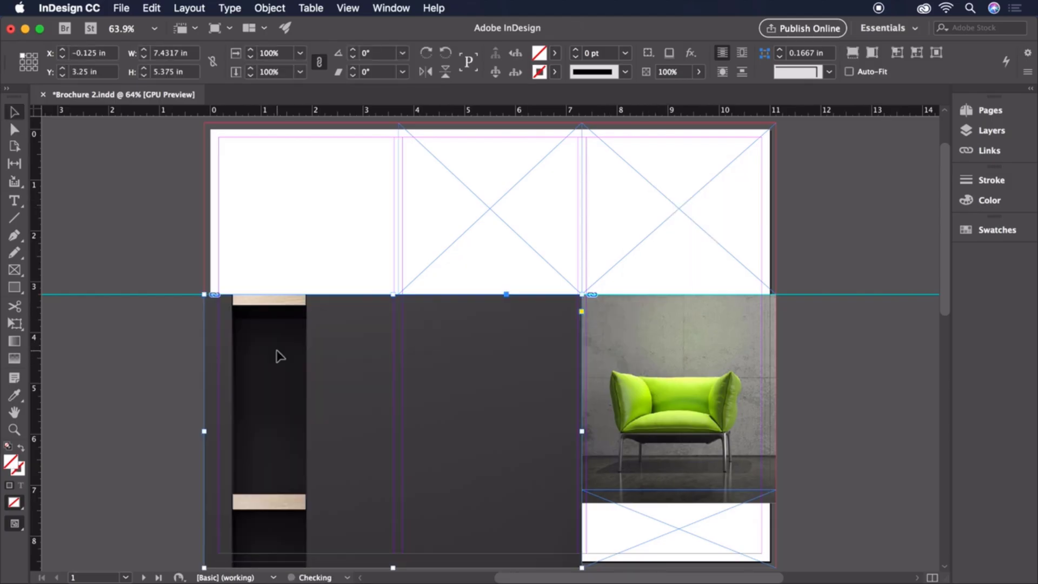
{"action": "left_click", "coordinate": [267, 9]}
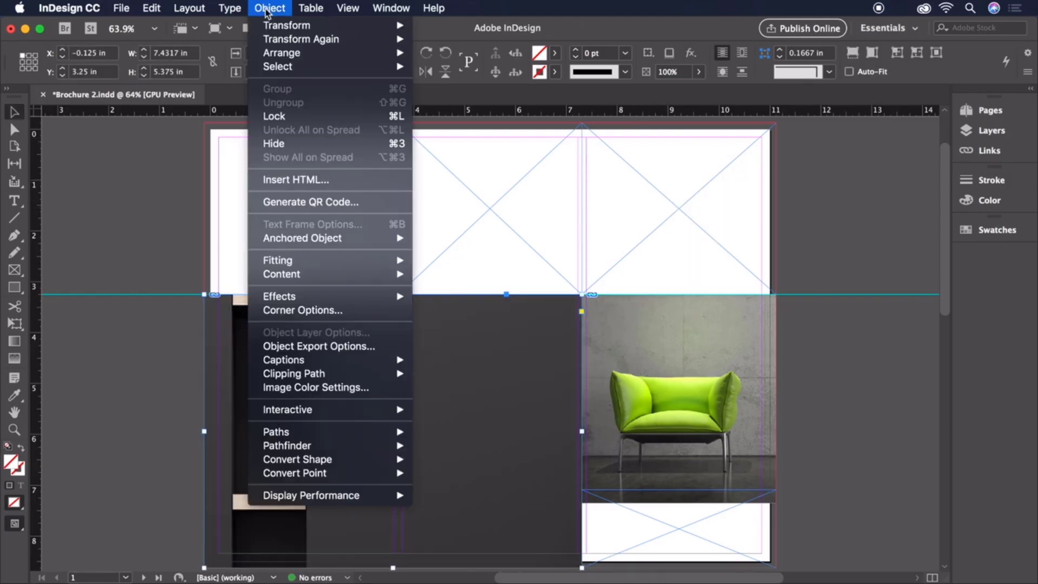
Fill the frame proportionally with Chair 2, then enlarge the photo to about 26.5% and shift it left
{"action": "mouse_move", "coordinate": [302, 260]}
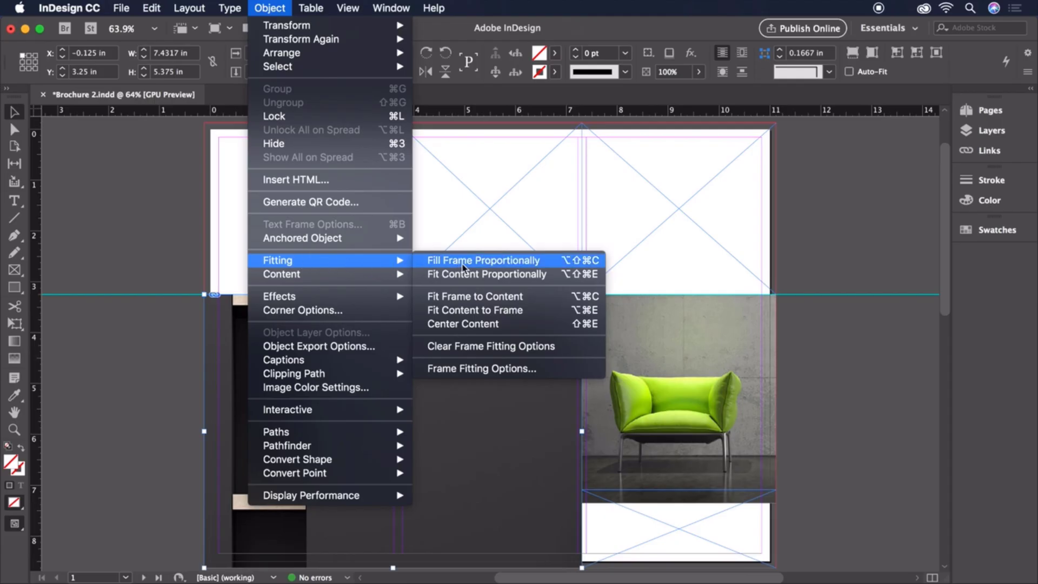
{"action": "left_click", "coordinate": [478, 265]}
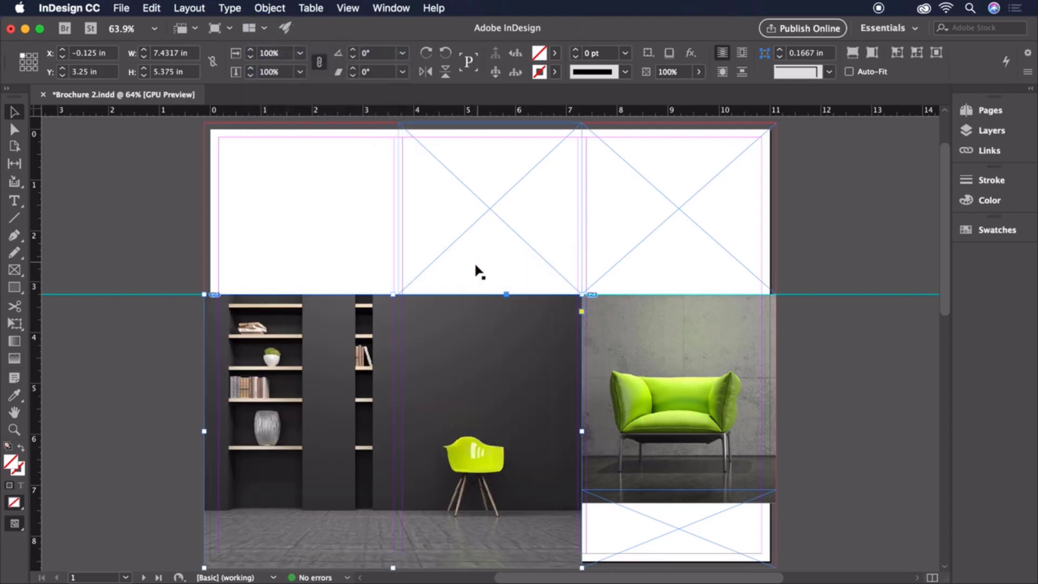
{"action": "left_click", "coordinate": [170, 378]}
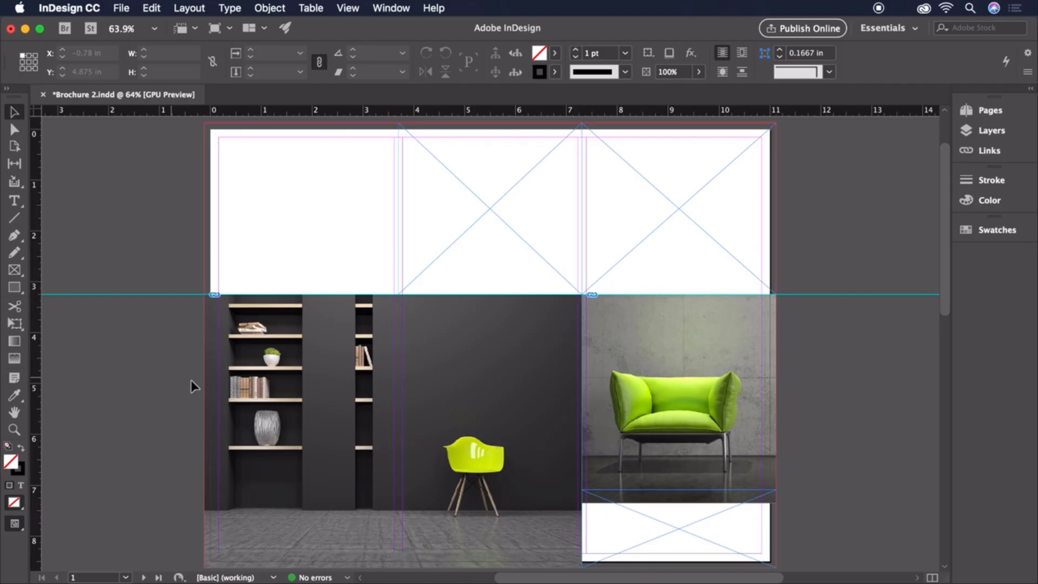
{"action": "left_click", "coordinate": [273, 423]}
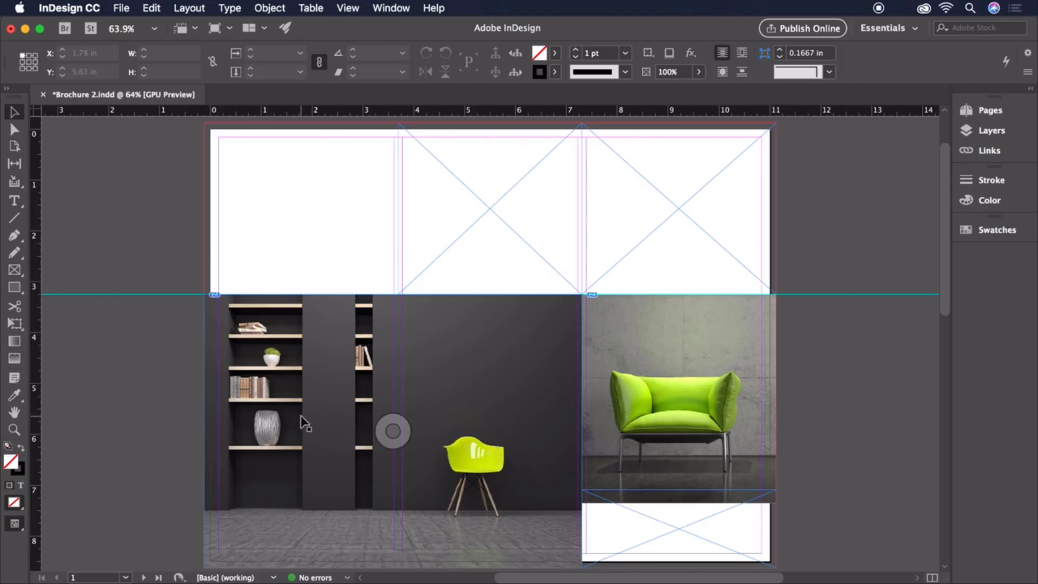
{"action": "left_click", "coordinate": [403, 431]}
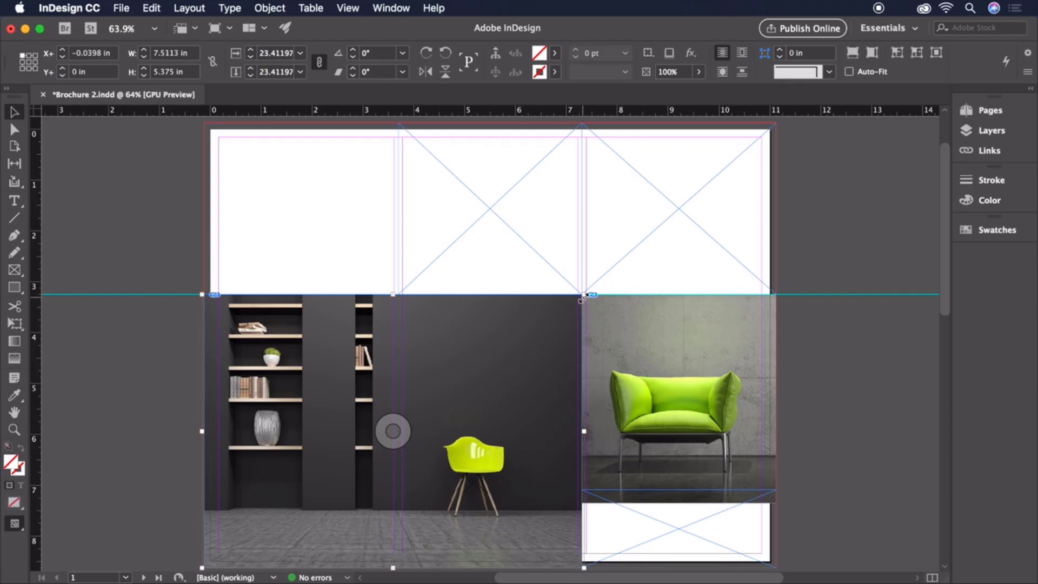
{"action": "left_click_drag", "start_coordinate": [583, 297], "coordinate": [636, 263]}
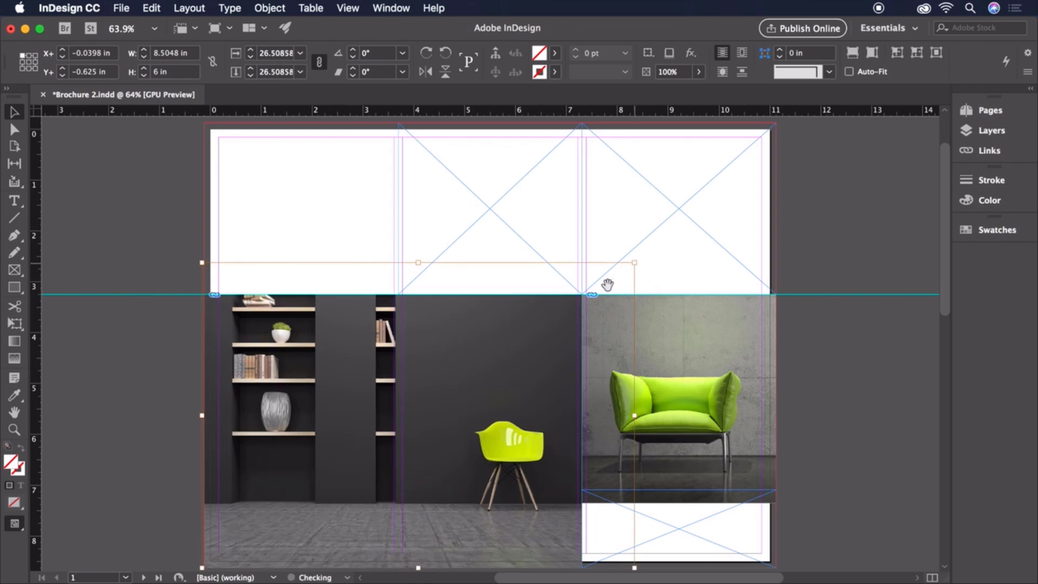
{"action": "mouse_move", "coordinate": [404, 431]}
{"action": "left_mouse_down"}
{"action": "mouse_move", "coordinate": [381, 437]}
{"action": "mouse_move", "coordinate": [401, 422]}
{"action": "left_mouse_up"}
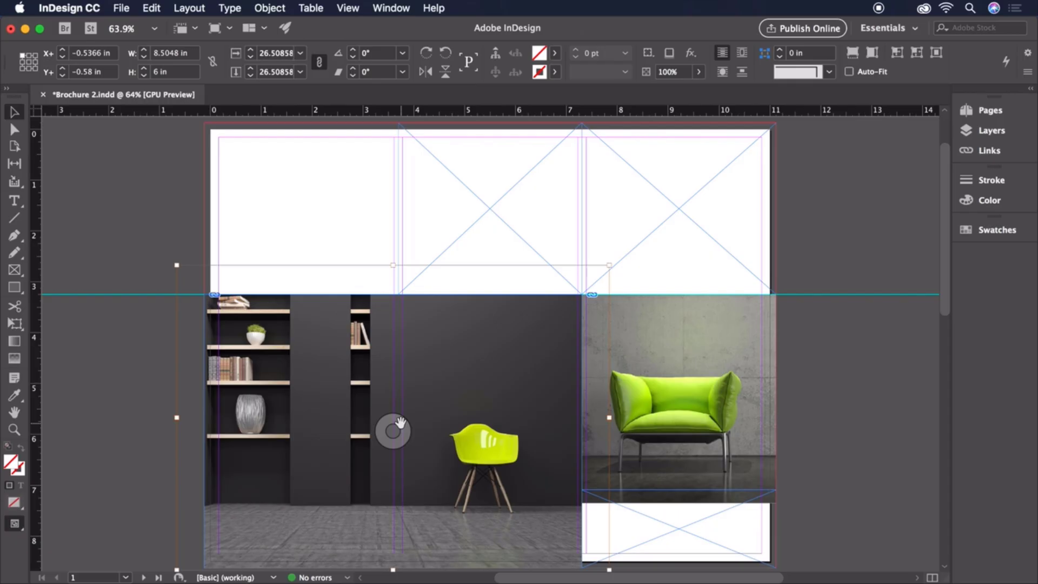
Give the empty top-right frame a [Black] fill from the Control panel swatches
{"action": "left_click", "coordinate": [824, 378]}
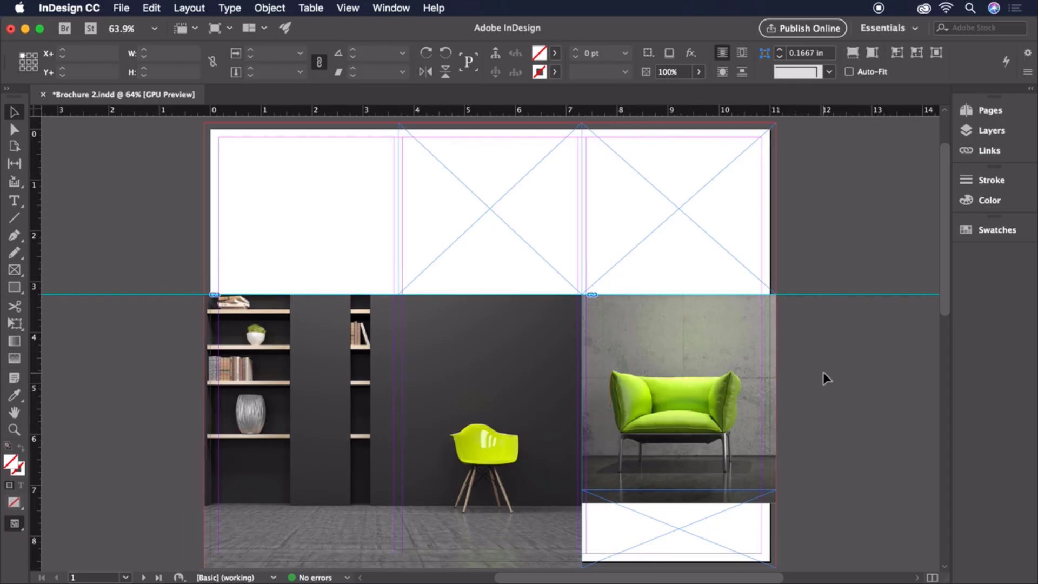
{"action": "left_click", "coordinate": [690, 205]}
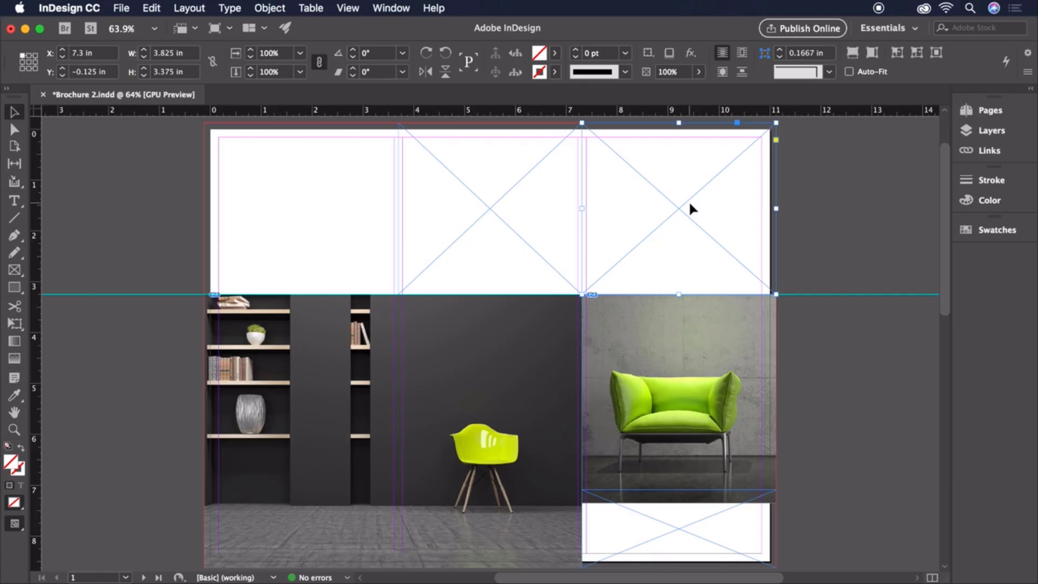
{"action": "left_click", "coordinate": [555, 54]}
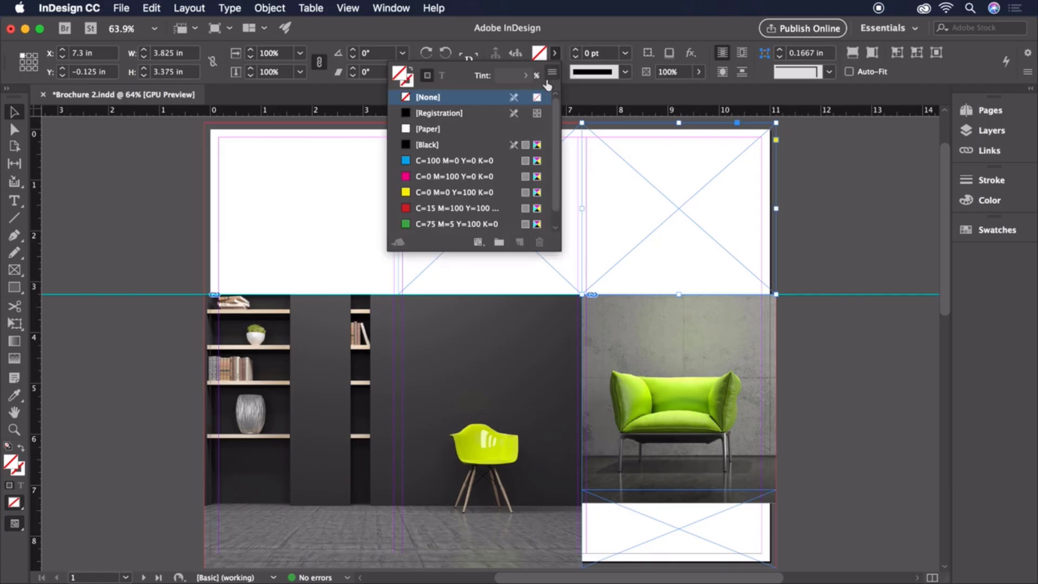
{"action": "left_click", "coordinate": [429, 144]}
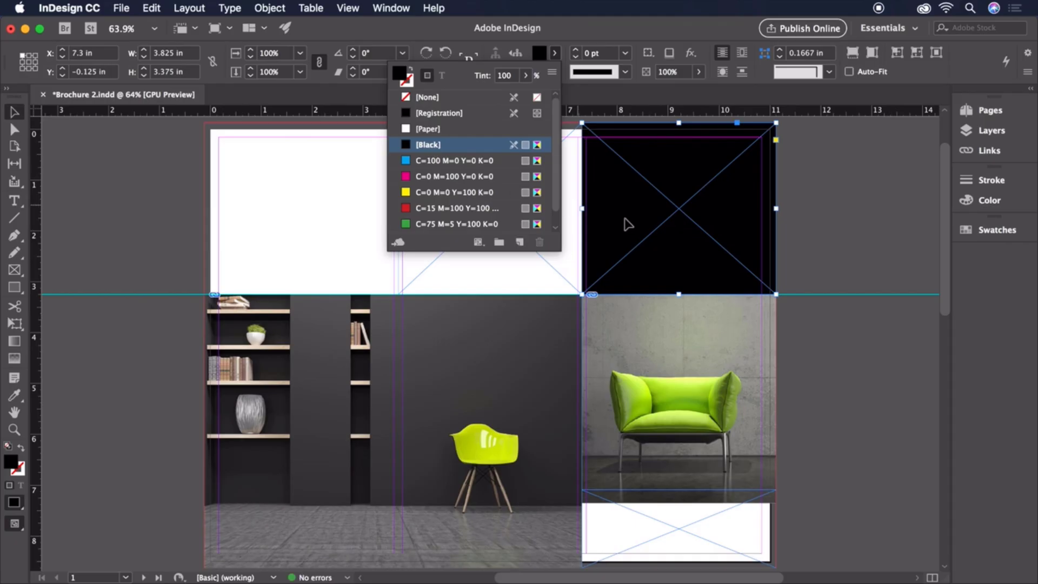
{"action": "left_click", "coordinate": [850, 240]}
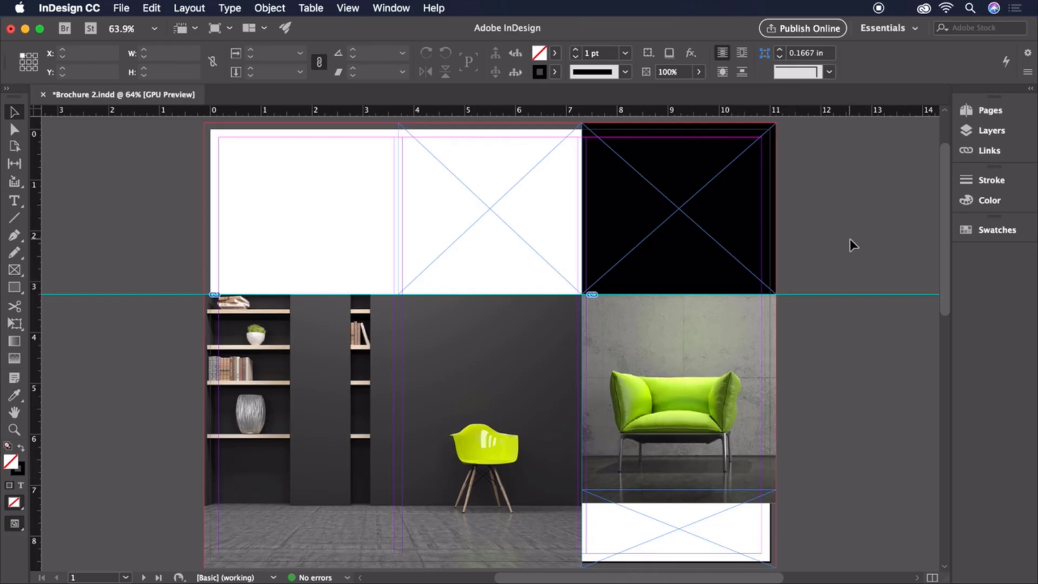
Sample the armchair's lime green with the Eyedropper and fill the middle top and lower-right frames
{"action": "left_click", "coordinate": [16, 396]}
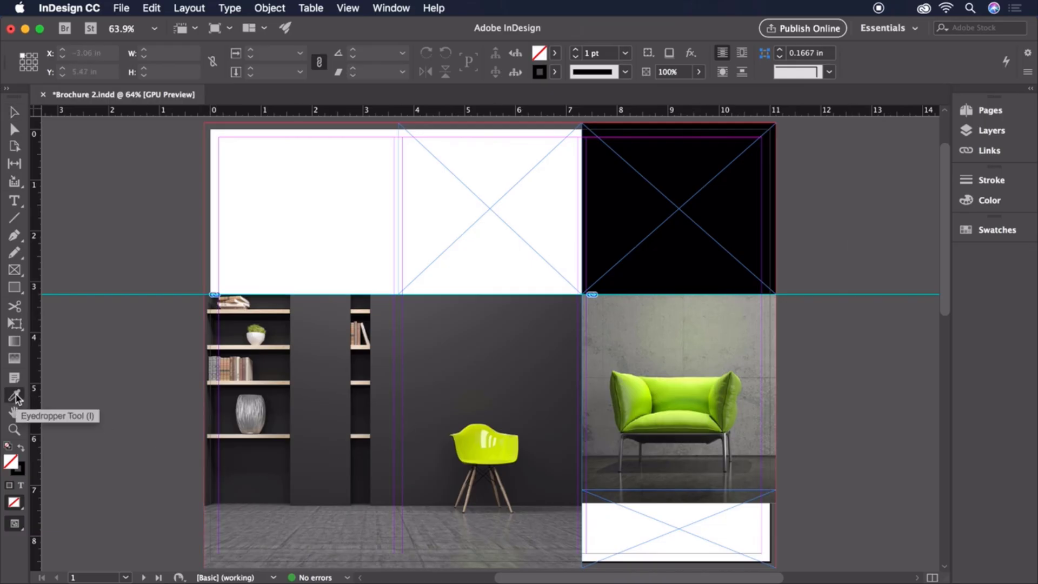
{"action": "left_click", "coordinate": [674, 394]}
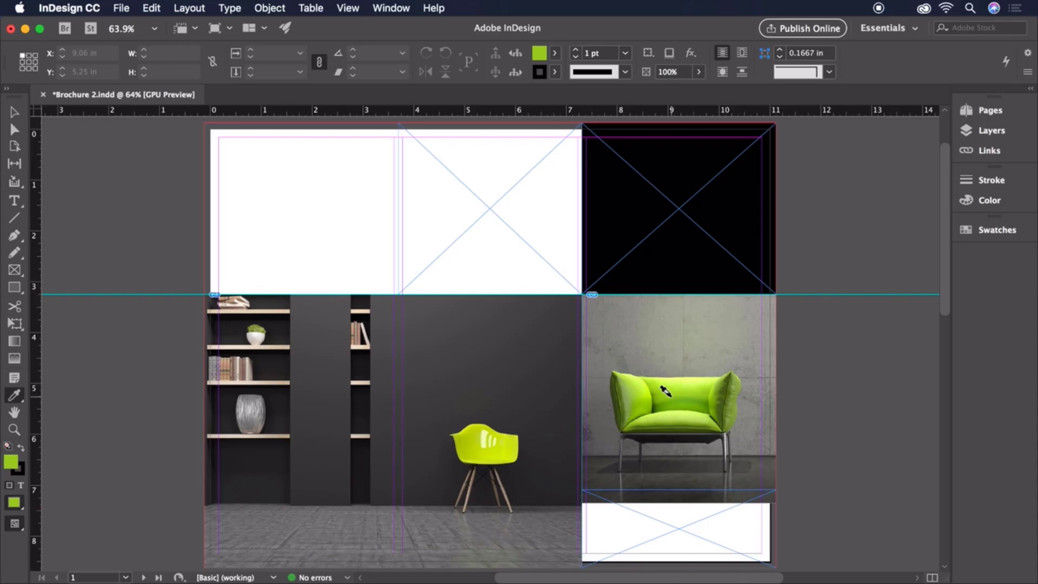
{"action": "left_click", "coordinate": [489, 230]}
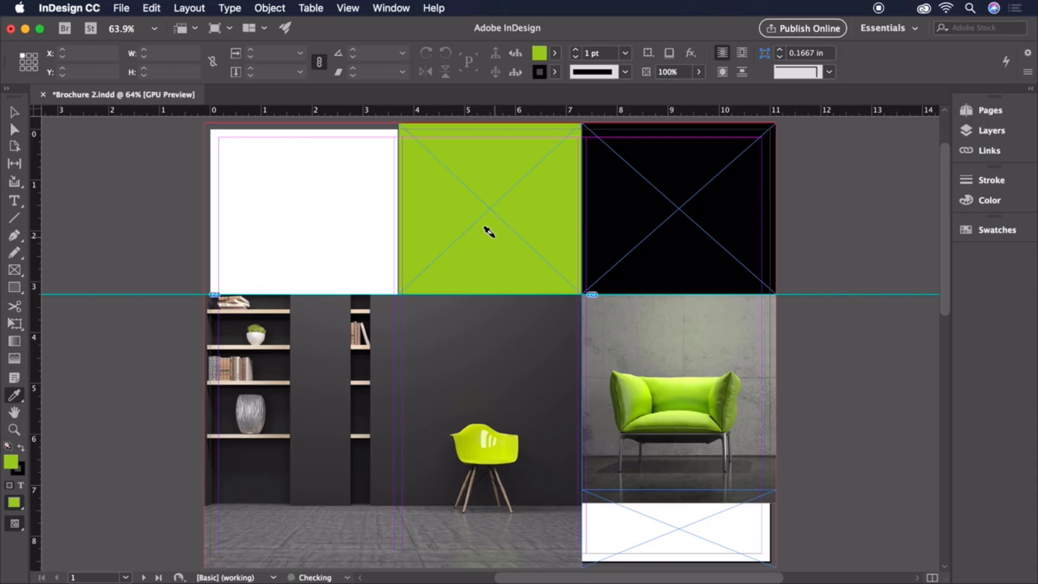
{"action": "left_click", "coordinate": [651, 518]}
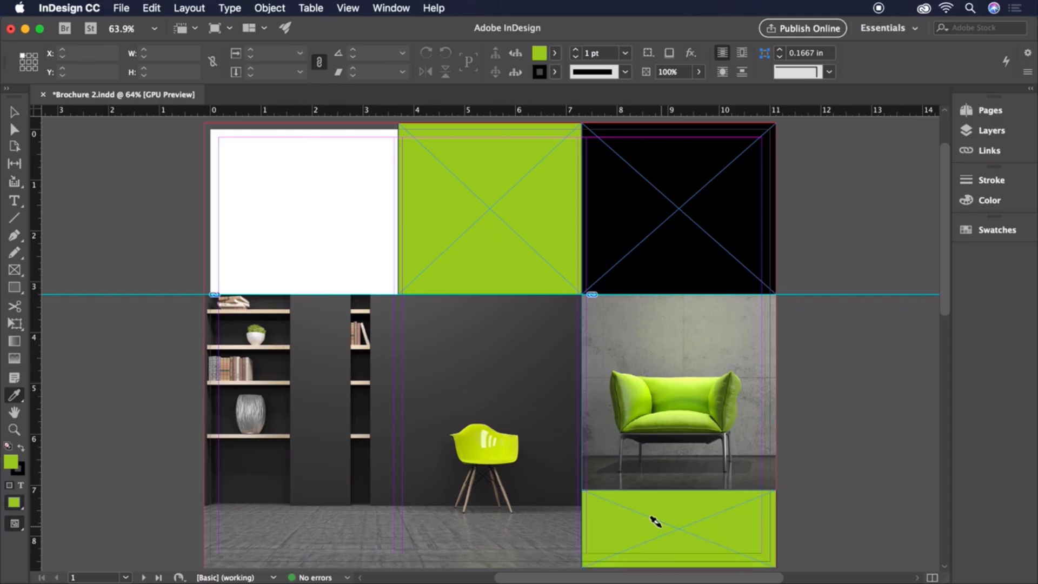
{"action": "scroll", "coordinate": [655, 522], "scroll_direction": "down", "scroll_amount": 10}
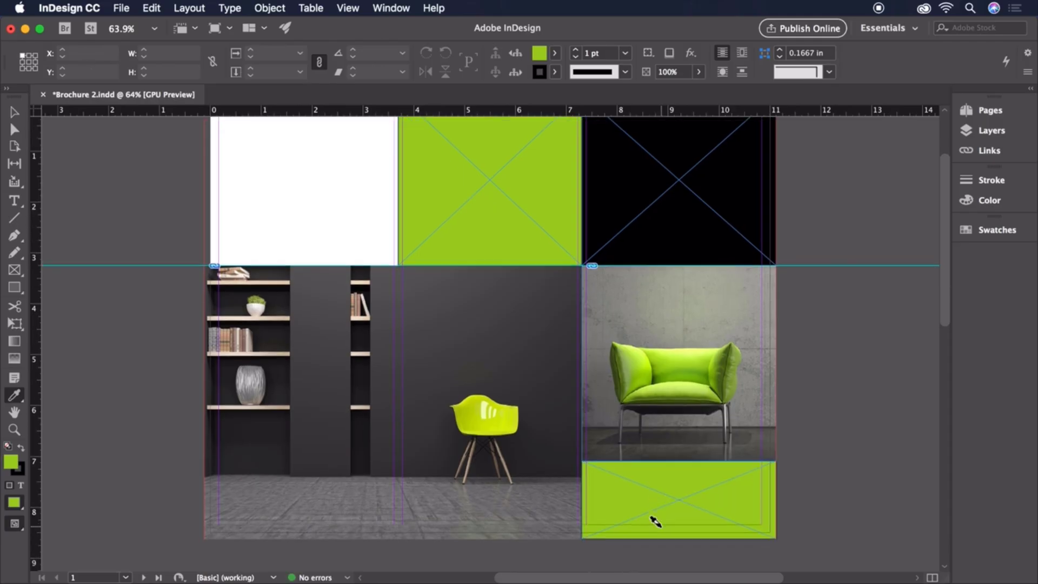
{"action": "scroll", "coordinate": [655, 522], "scroll_direction": "down", "scroll_amount": 3}
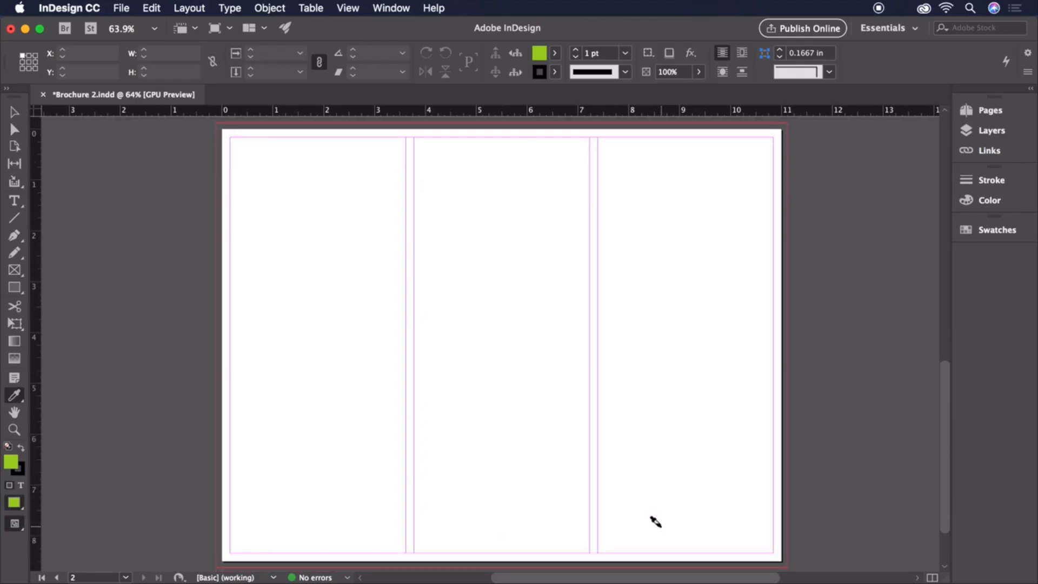
Draw a 3.4533 × 2.48 in image frame in the bottom-left column and Option-drag a copy into the middle column
{"action": "left_click", "coordinate": [15, 272]}
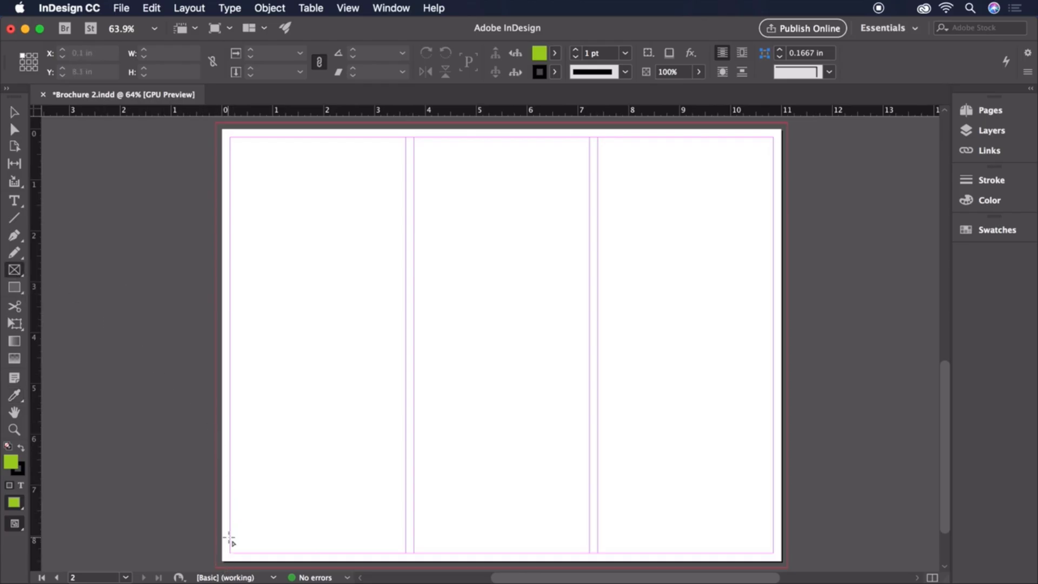
{"action": "left_click_drag", "start_coordinate": [230, 552], "coordinate": [406, 427]}
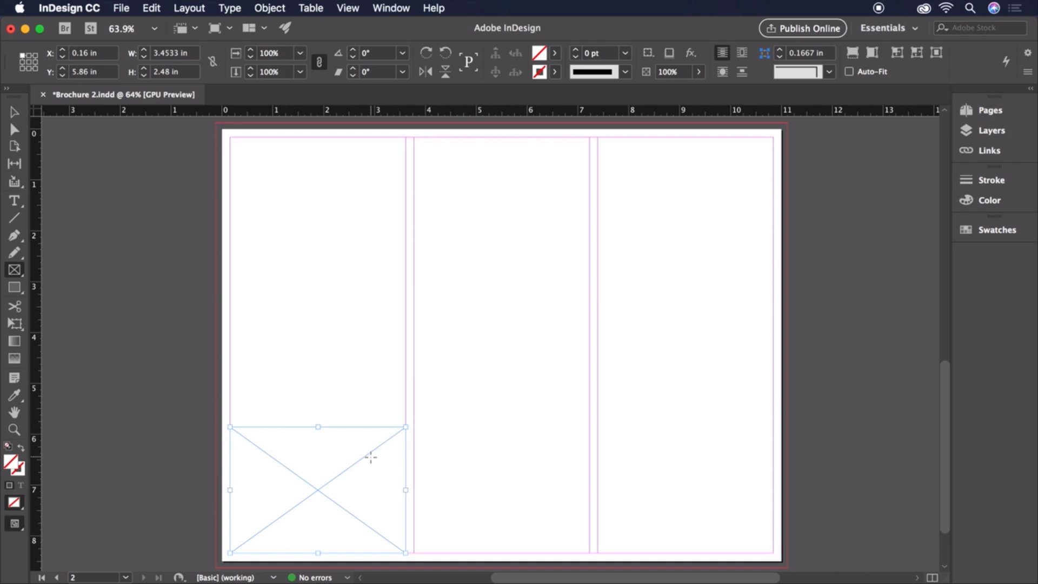
{"action": "left_click", "coordinate": [14, 112]}
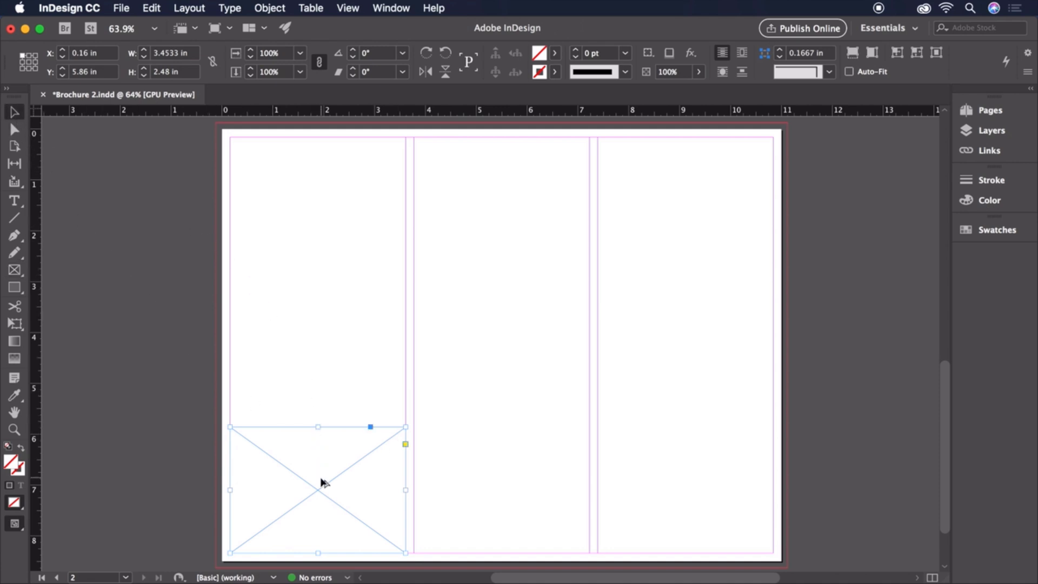
{"action": "left_click_drag", "start_coordinate": [322, 481], "coordinate": [692, 472]}
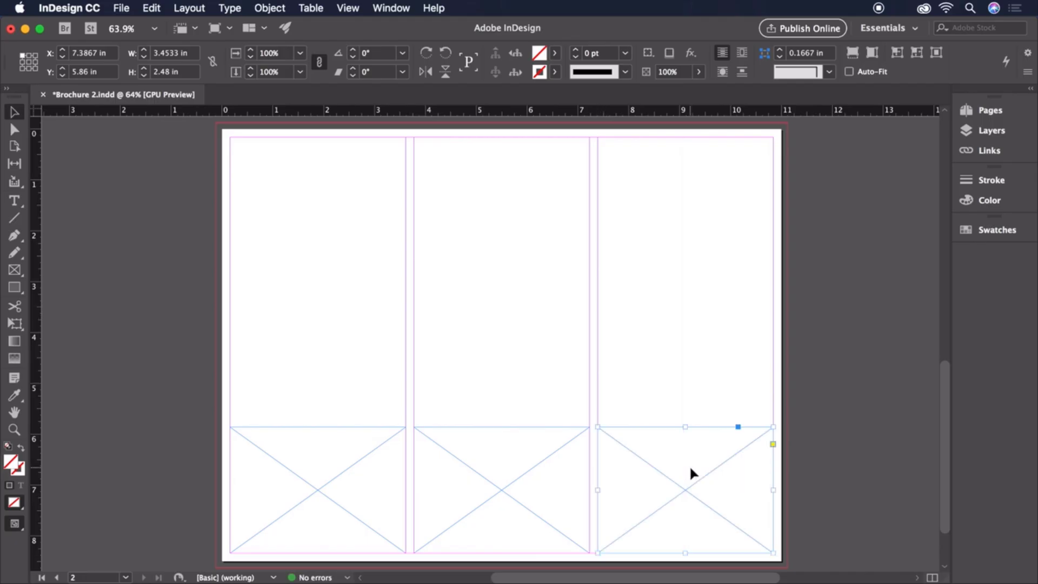
Place Chair 3.jpg, Chair 4.jpg and Chair 5.jpg into the lower-left, middle and right frames
{"action": "left_click", "coordinate": [121, 9]}
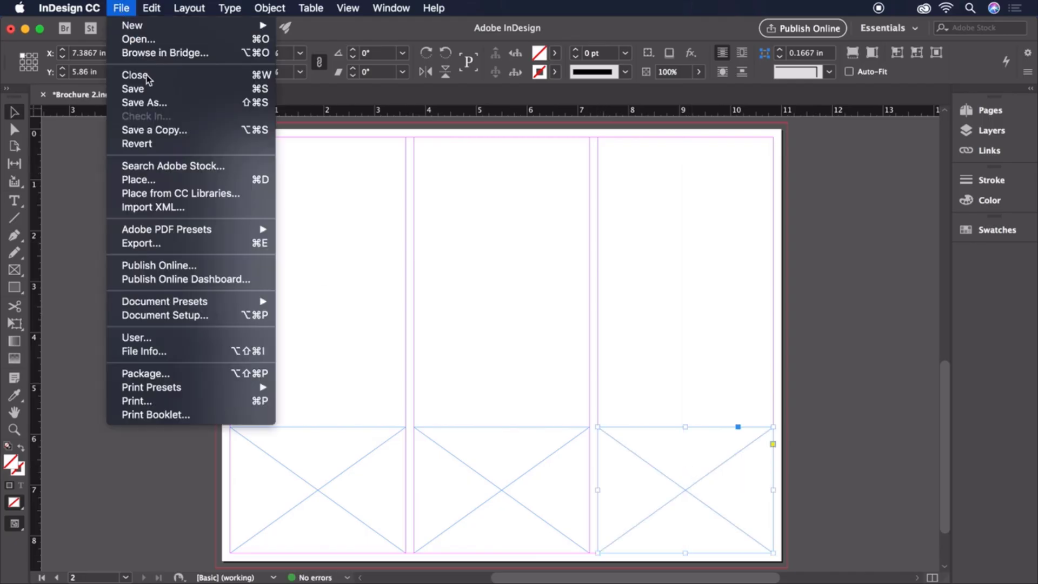
{"action": "left_click", "coordinate": [157, 179]}
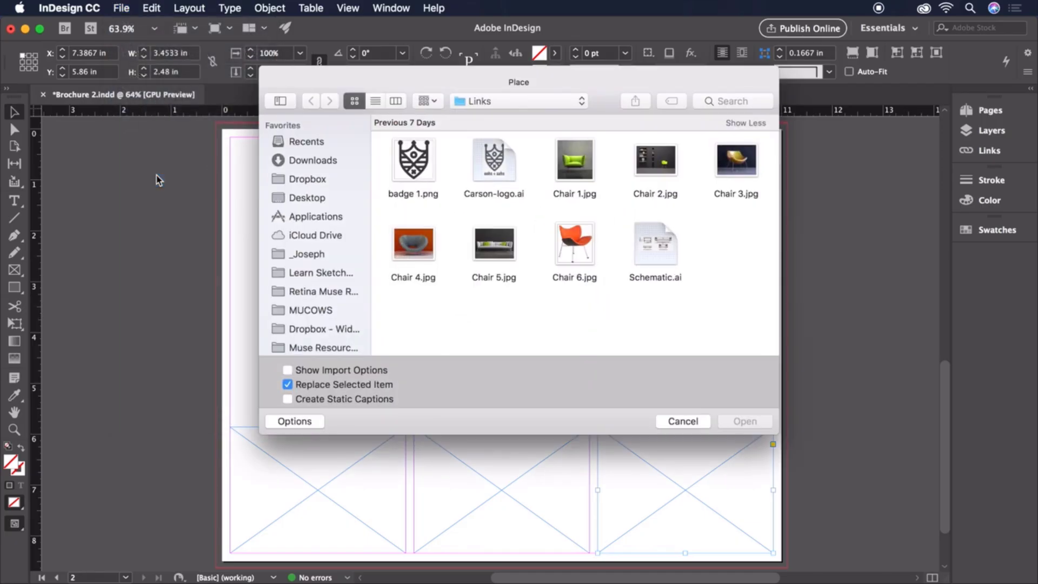
{"action": "left_click", "coordinate": [718, 165]}
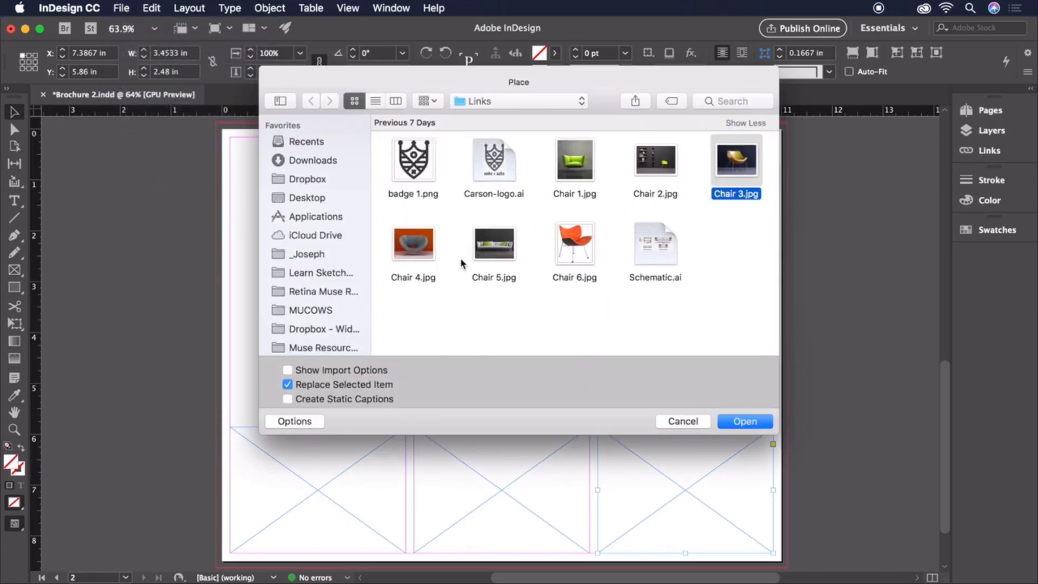
{"action": "left_click", "coordinate": [427, 253], "text": "super"}
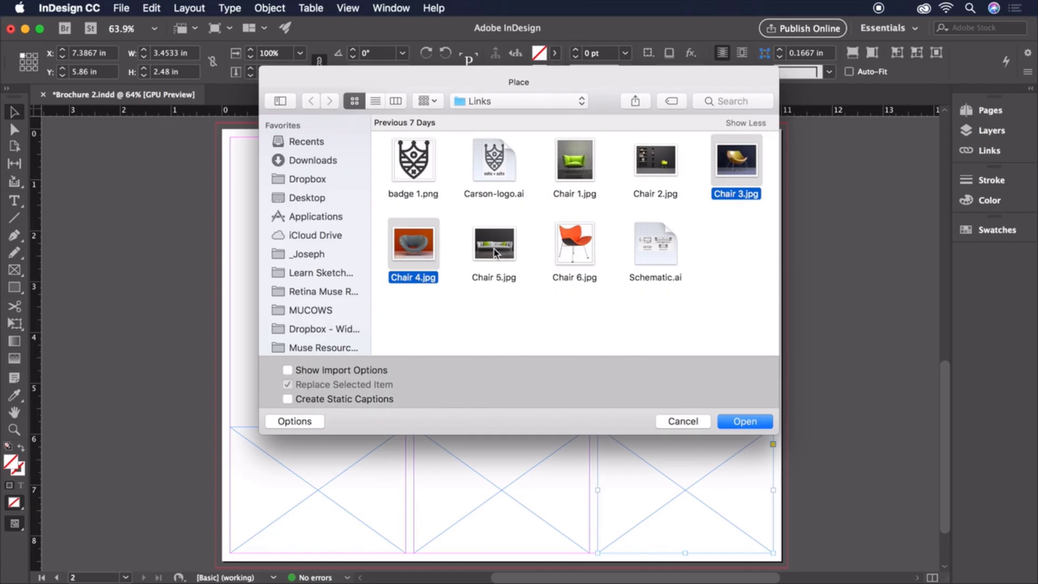
{"action": "left_click", "coordinate": [494, 252], "text": "super"}
{"action": "left_click", "coordinate": [725, 421]}
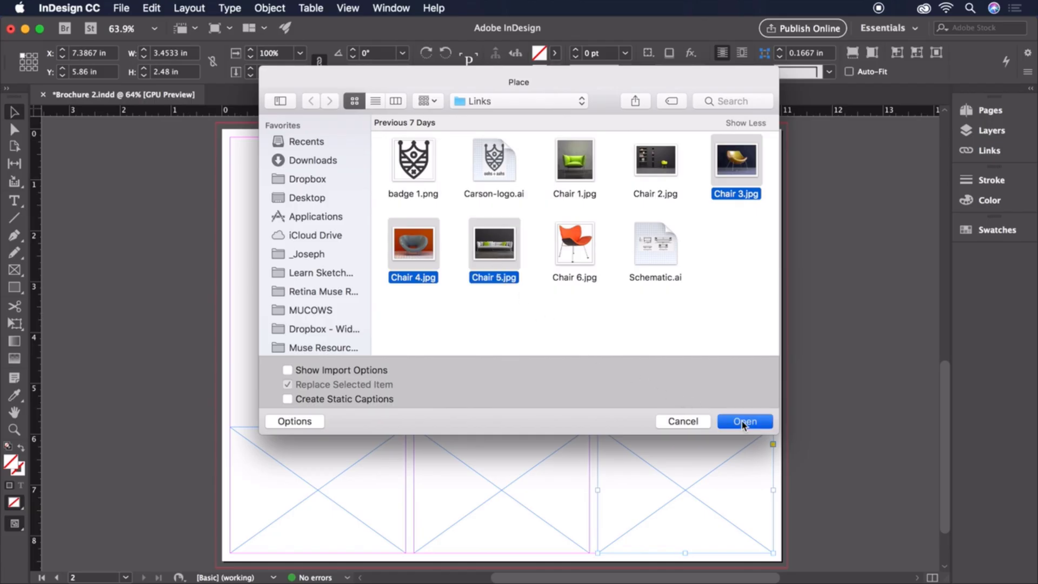
{"action": "left_click", "coordinate": [324, 473]}
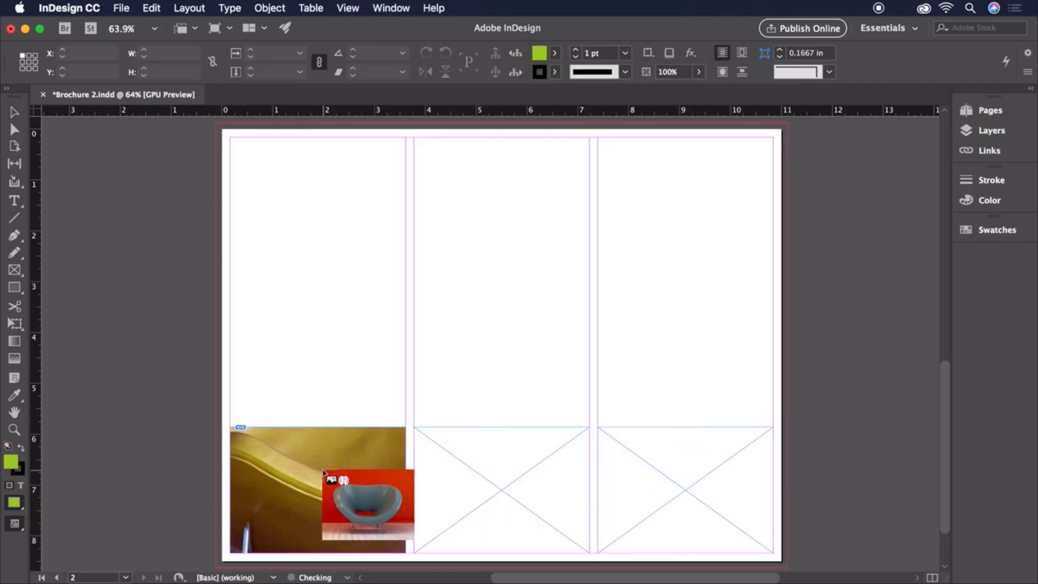
{"action": "left_click", "coordinate": [449, 470]}
{"action": "left_click", "coordinate": [645, 473]}
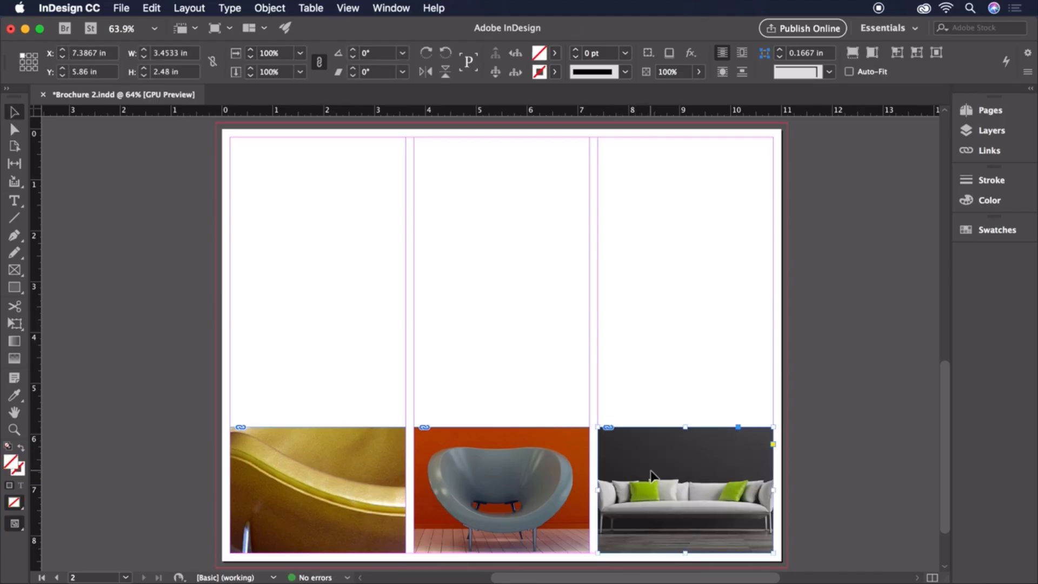
Select all three bottom image frames and apply Fill Frame Proportionally
{"action": "left_click", "coordinate": [547, 501], "text": "shift"}
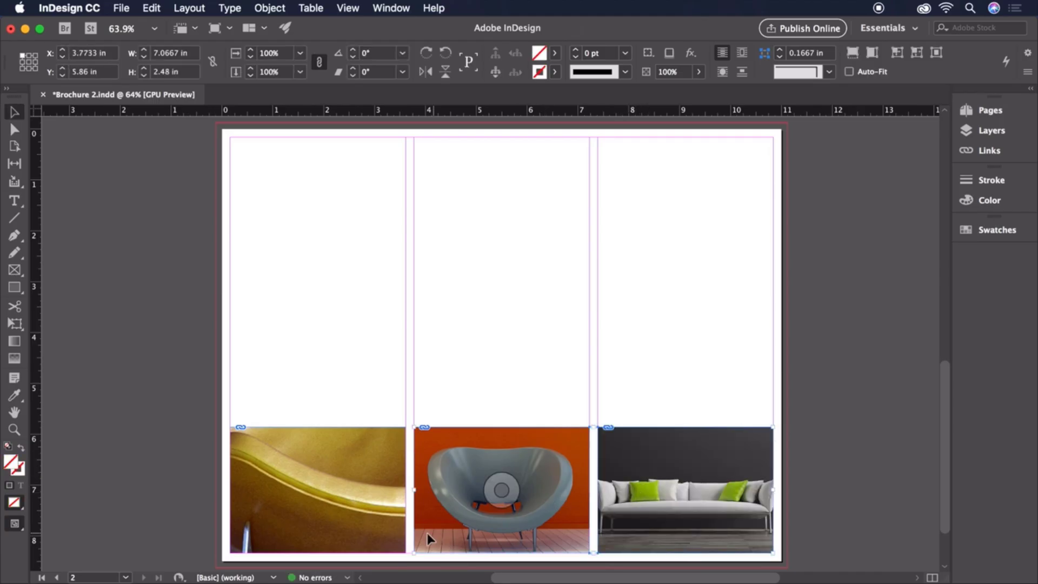
{"action": "left_click", "coordinate": [355, 504], "text": "shift"}
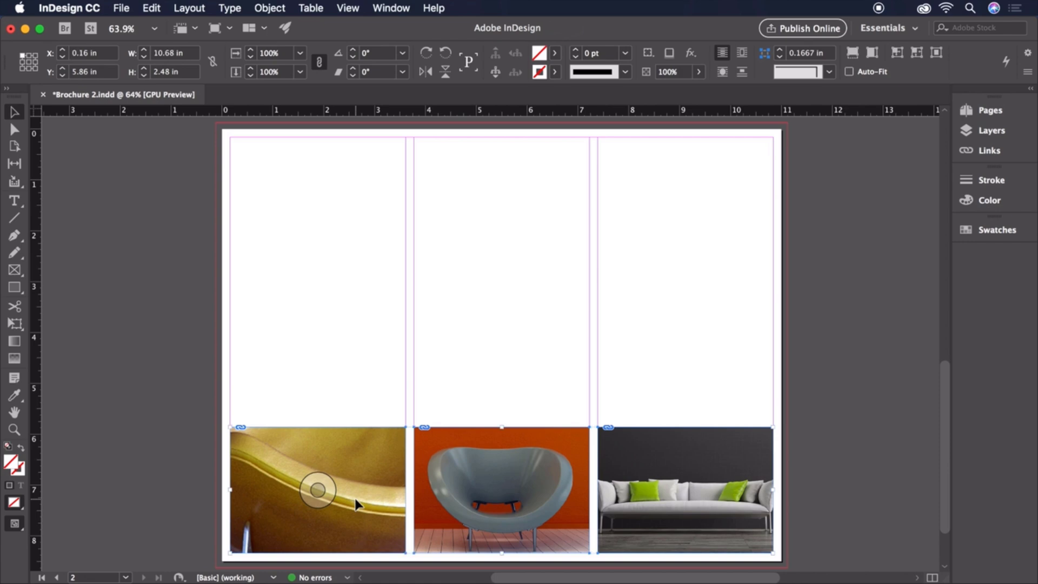
{"action": "left_click", "coordinate": [269, 8]}
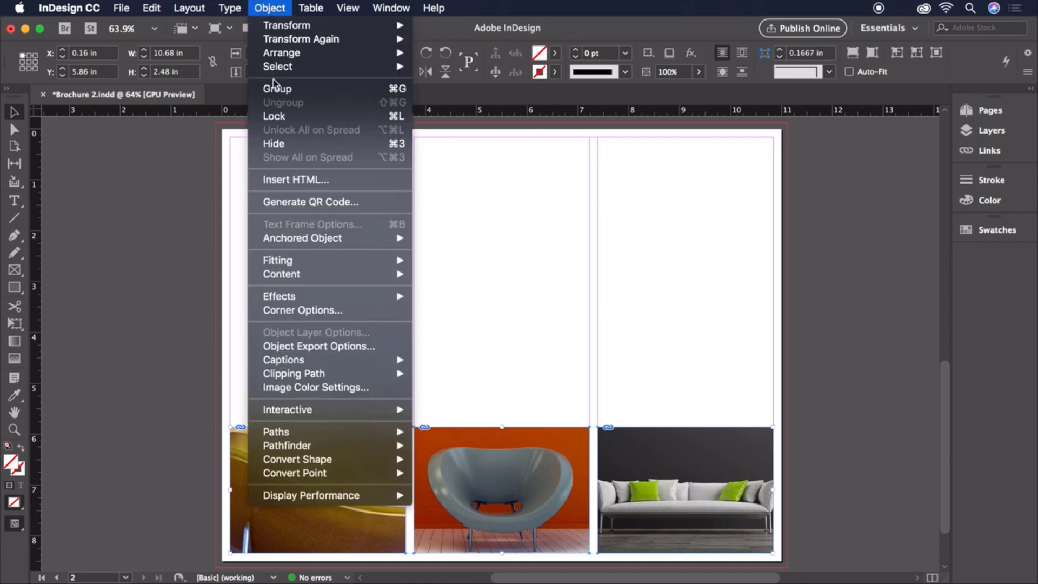
{"action": "mouse_move", "coordinate": [310, 260]}
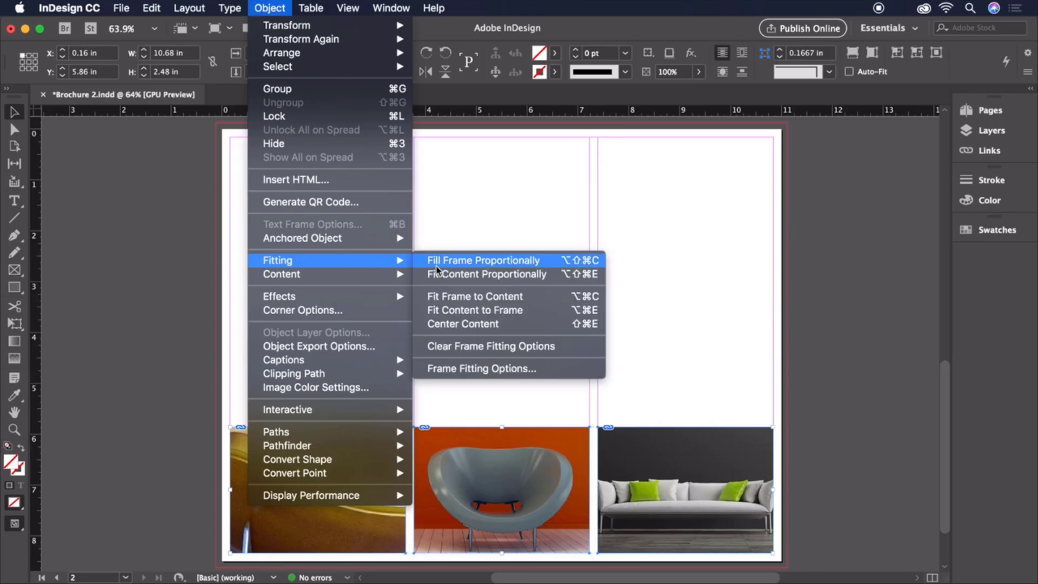
{"action": "left_click", "coordinate": [459, 263]}
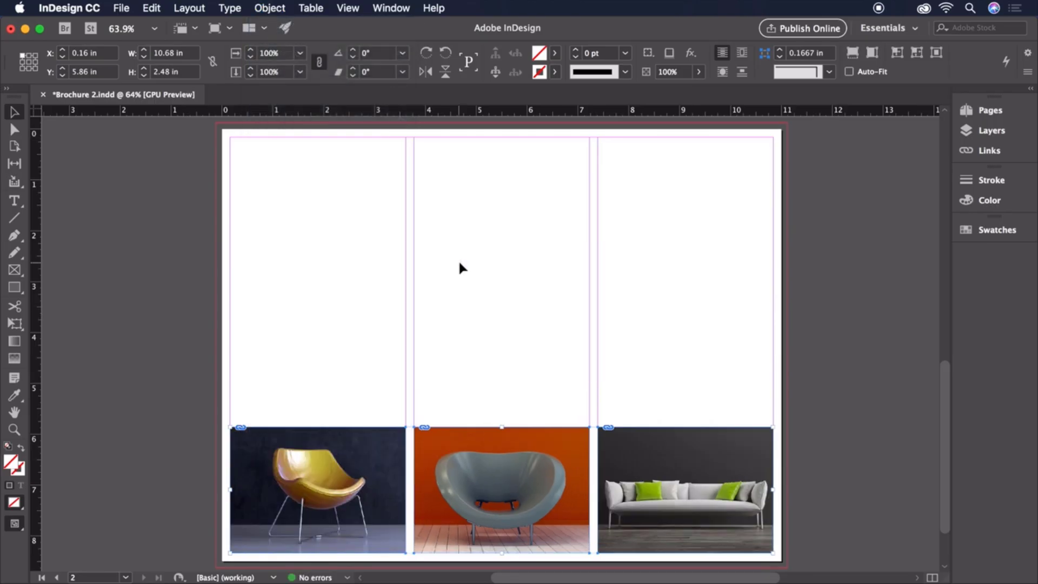
Draw an image frame at the top of the right column and place Schematic.ai into it
{"action": "left_click", "coordinate": [16, 271]}
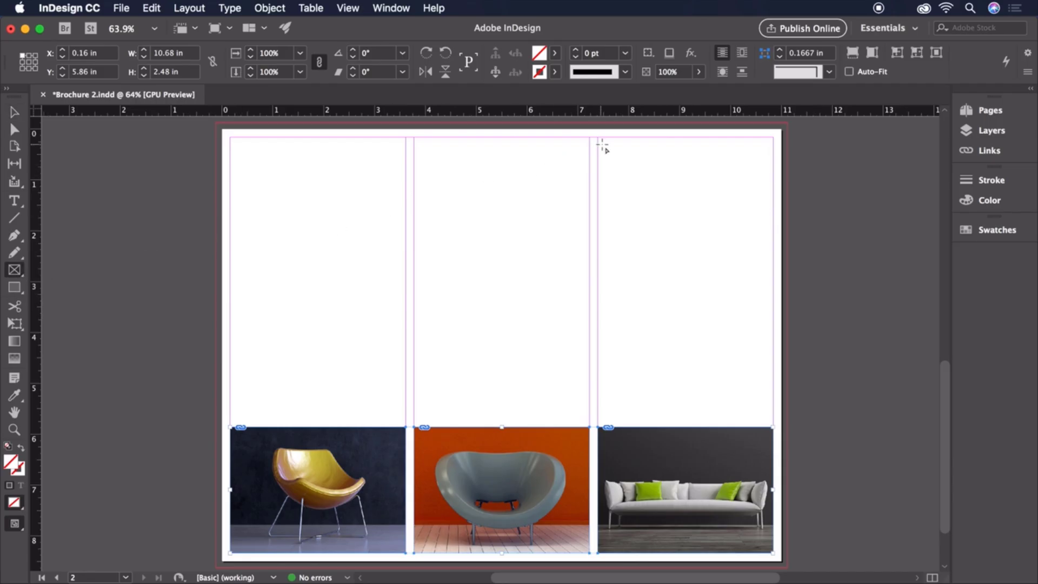
{"action": "left_click_drag", "start_coordinate": [599, 140], "coordinate": [774, 243]}
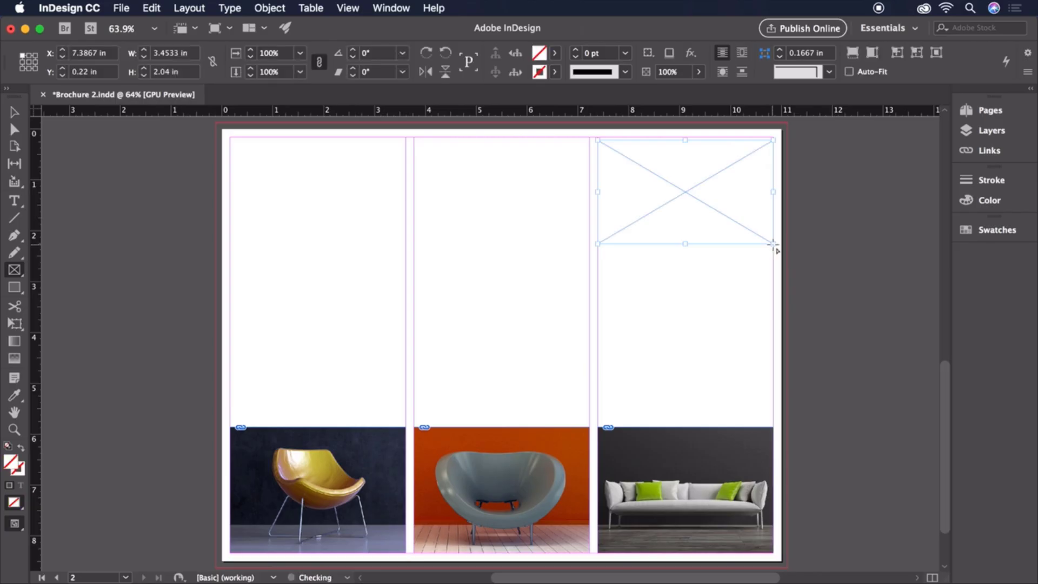
{"action": "left_click", "coordinate": [118, 7]}
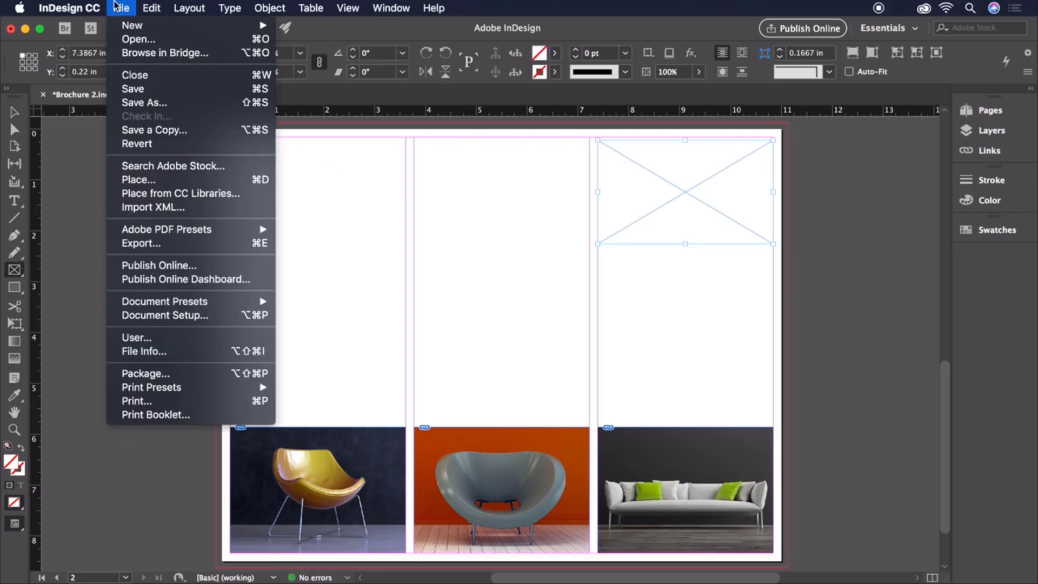
{"action": "left_click", "coordinate": [167, 178]}
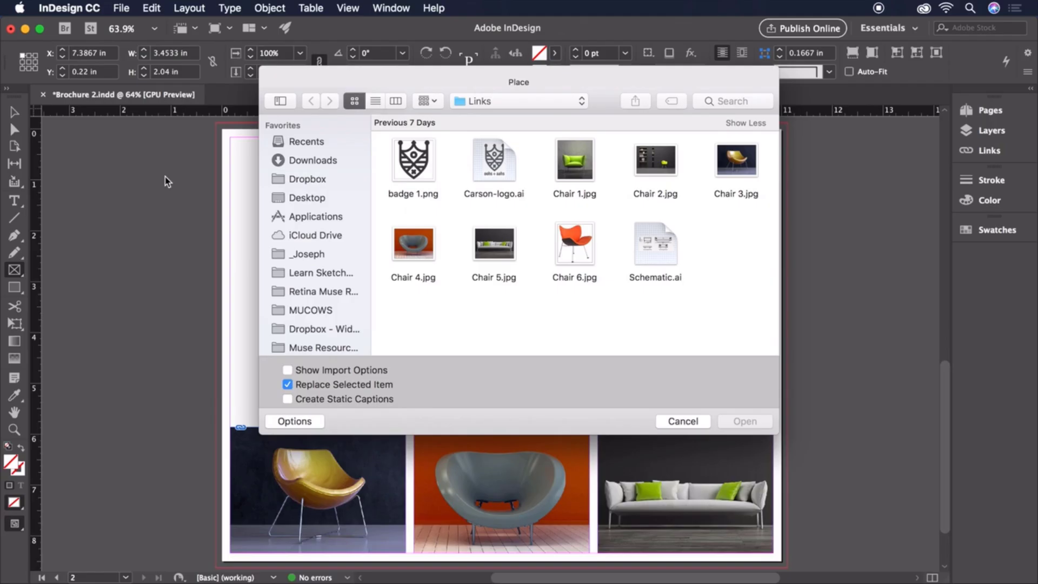
{"action": "left_click", "coordinate": [646, 244]}
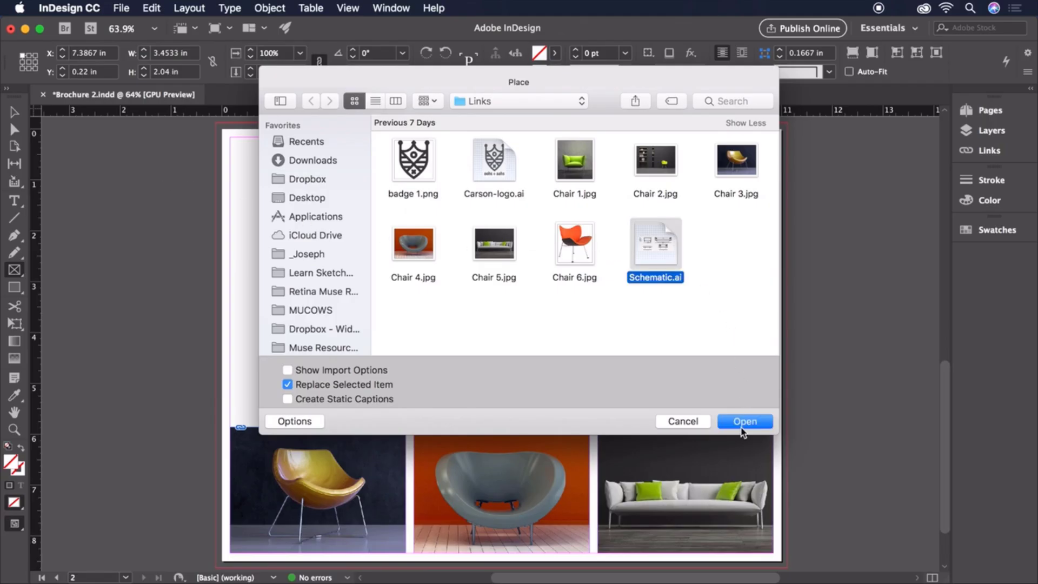
{"action": "left_click", "coordinate": [744, 421]}
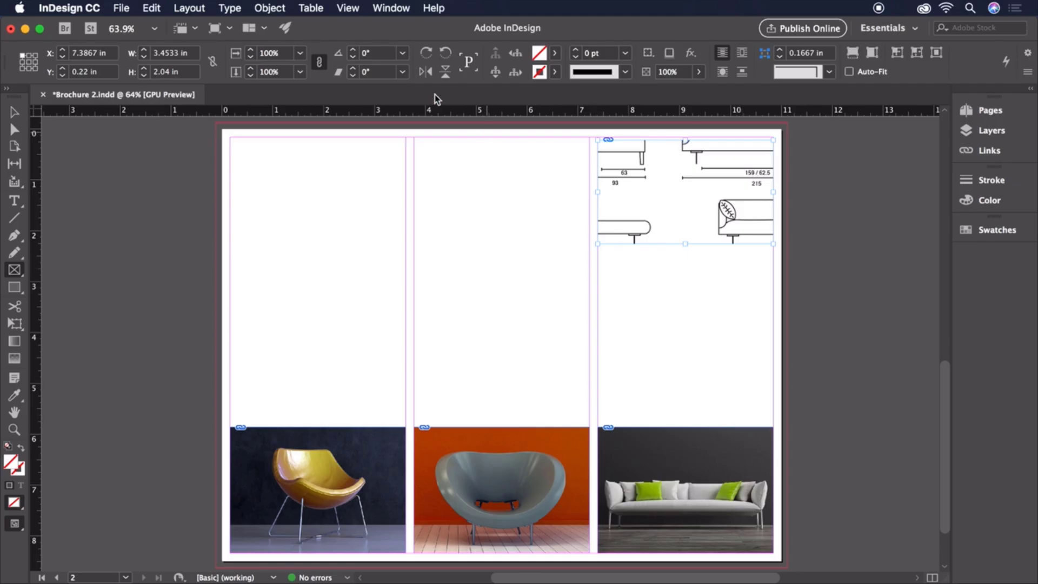
Fit the Schematic.ai drawing proportionally so the whole diagram shows in its frame
{"action": "left_click", "coordinate": [270, 6]}
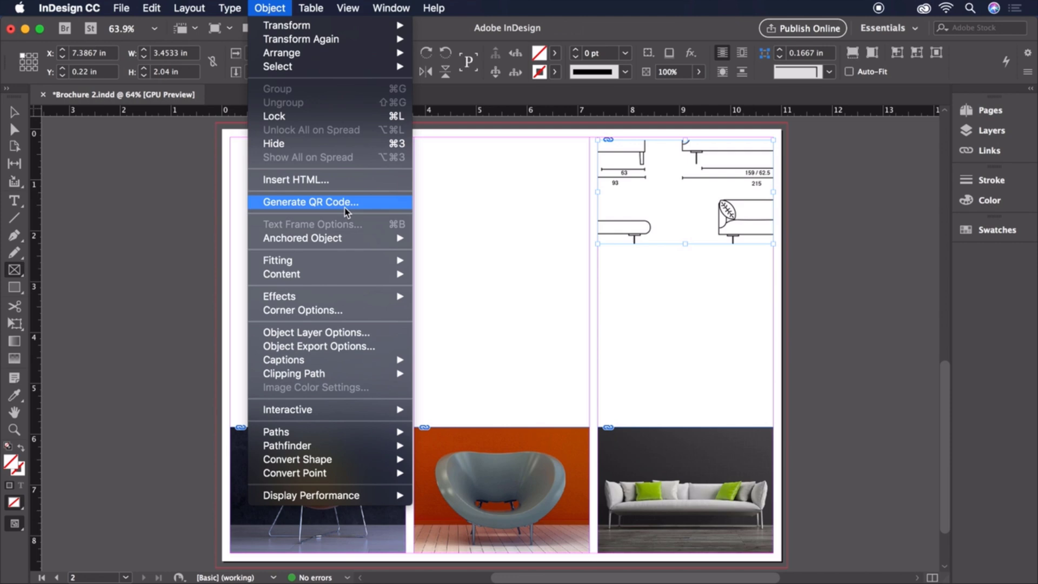
{"action": "mouse_move", "coordinate": [341, 263]}
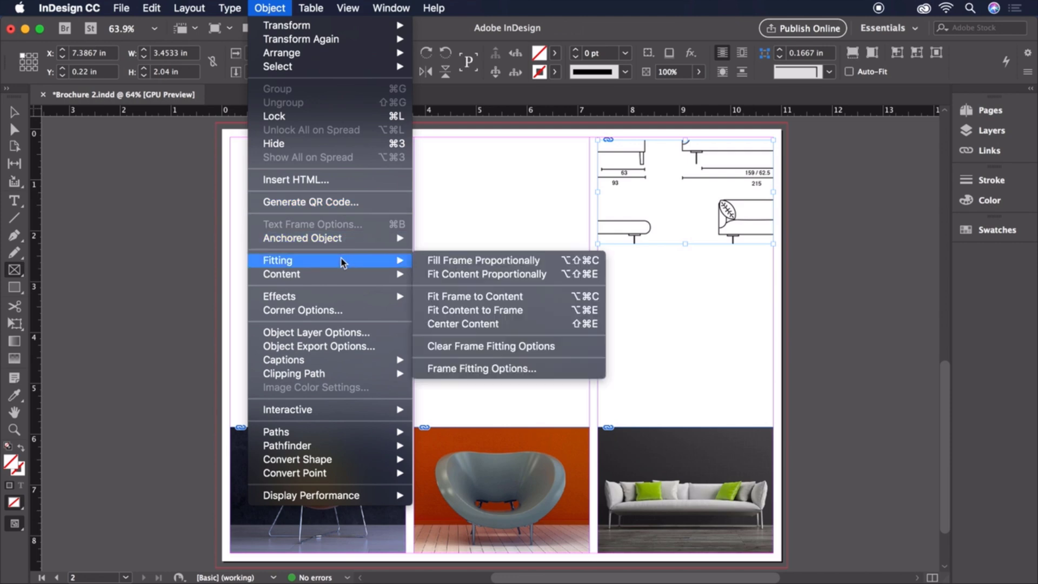
{"action": "left_click", "coordinate": [473, 277]}
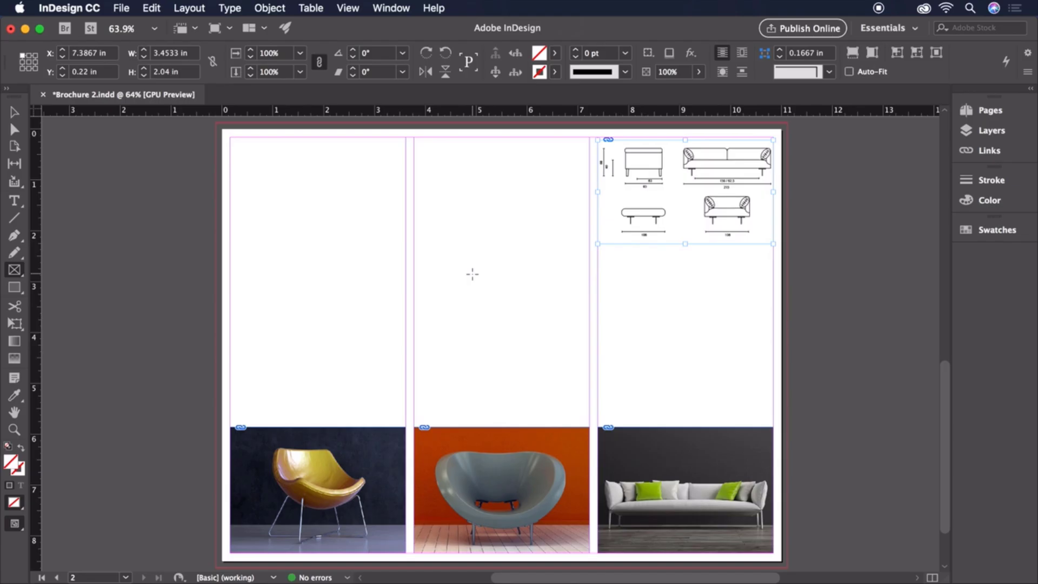
Save Brochure 2, then open and dismiss the File menu on the Brochure 3 cover spread
{"action": "left_click", "coordinate": [121, 8]}
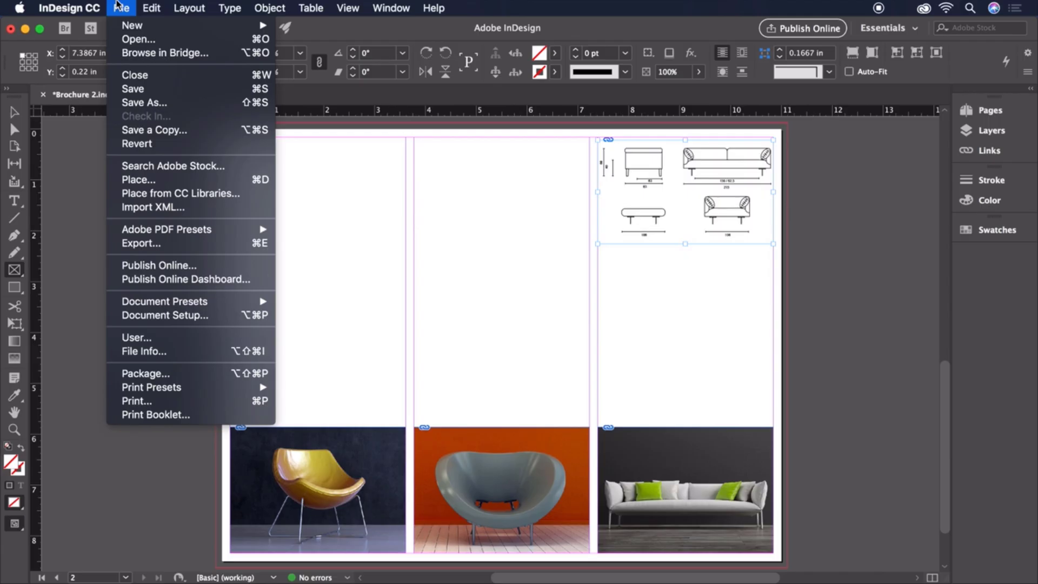
{"action": "left_click", "coordinate": [162, 89]}
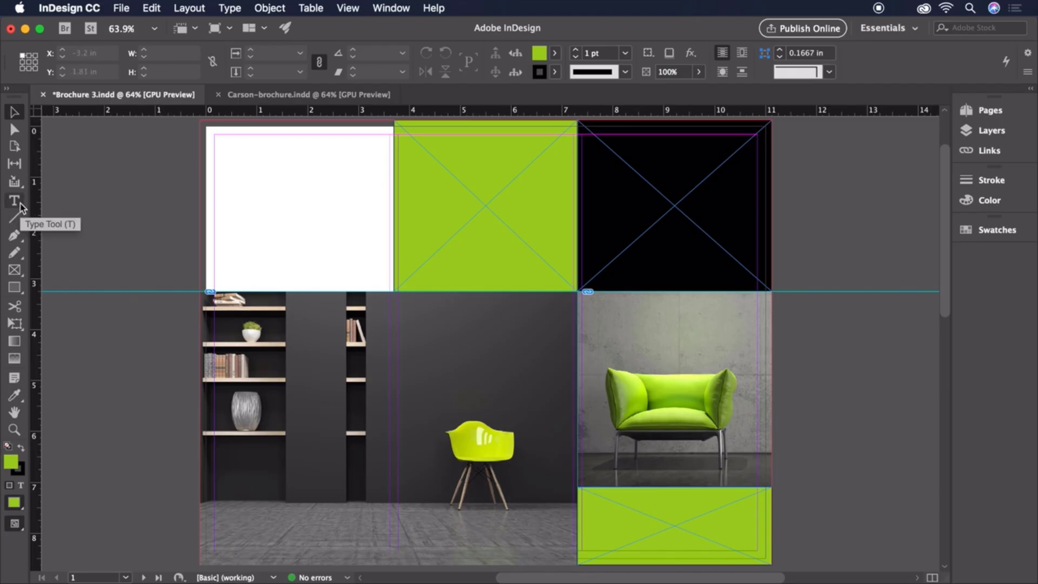
{"action": "left_click", "coordinate": [120, 9]}
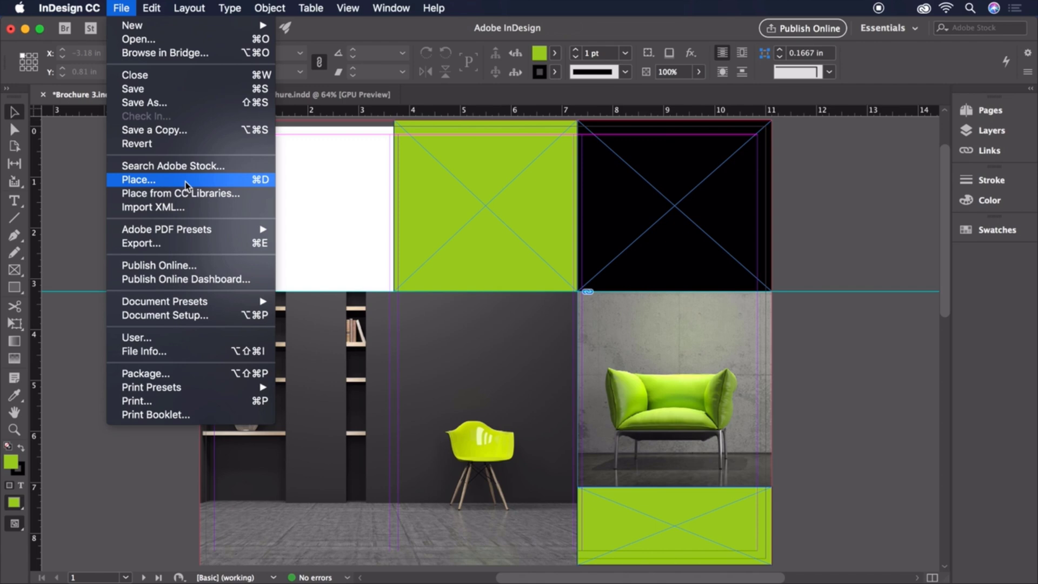
{"action": "left_click", "coordinate": [80, 204]}
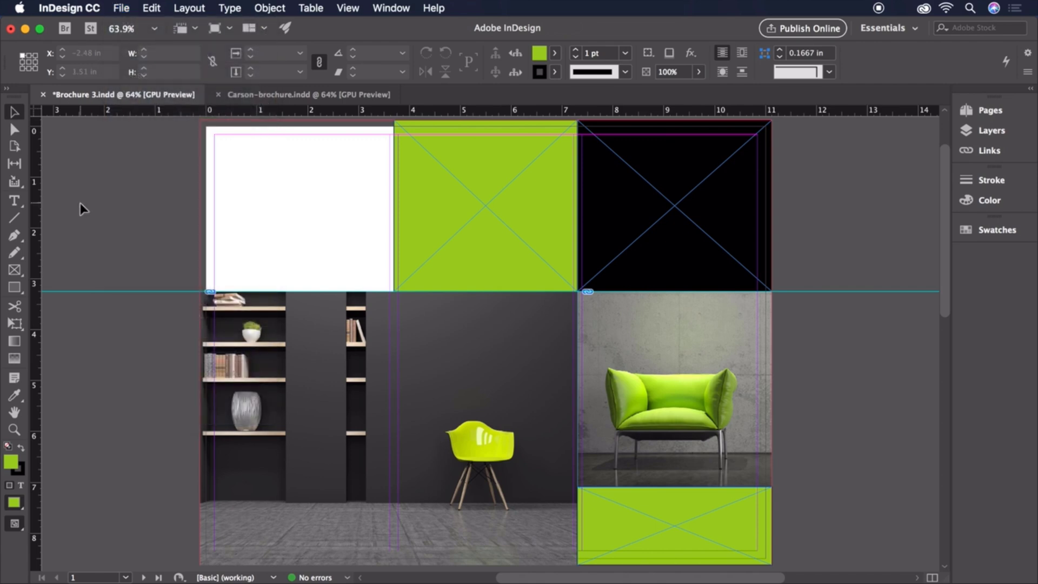
Create a text frame reading 'living well is the best revenge' and move it onto the black panel
{"action": "left_click", "coordinate": [22, 199]}
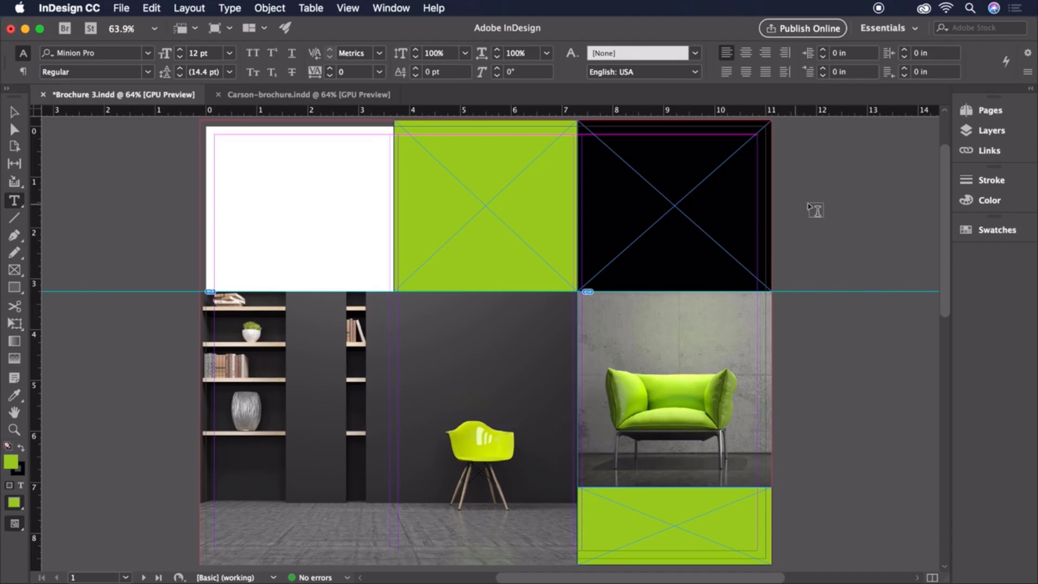
{"action": "left_click_drag", "start_coordinate": [790, 157], "coordinate": [863, 197]}
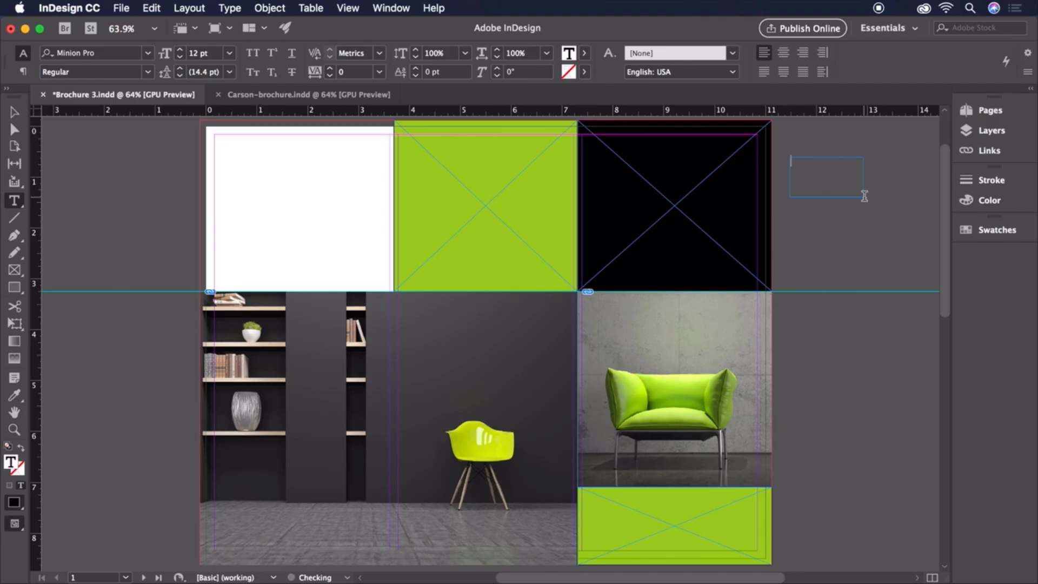
{"action": "type", "text": "living well is the best revenge"}
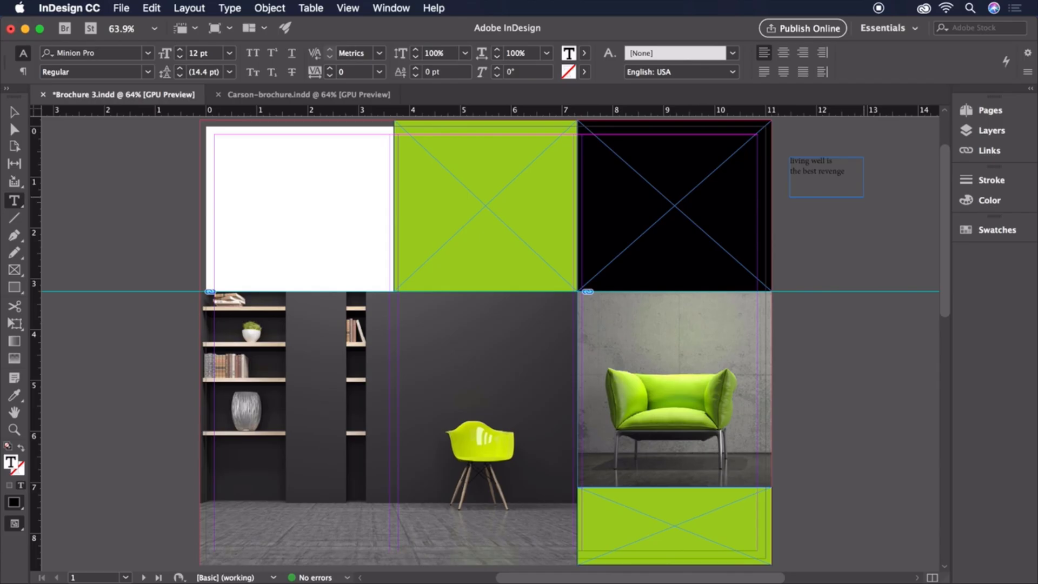
{"action": "key", "text": "Escape"}
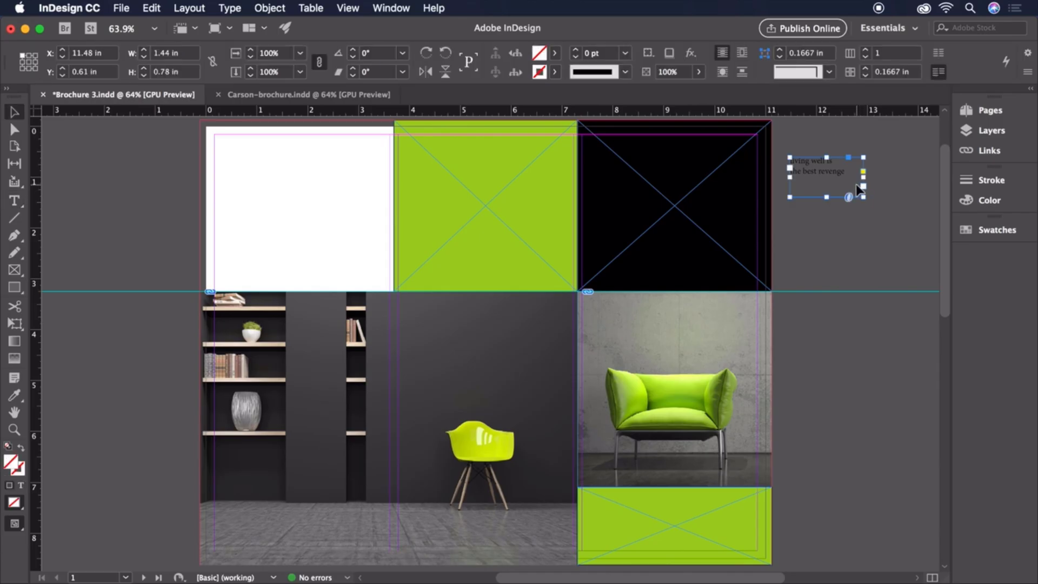
{"action": "left_click_drag", "start_coordinate": [828, 181], "coordinate": [649, 171]}
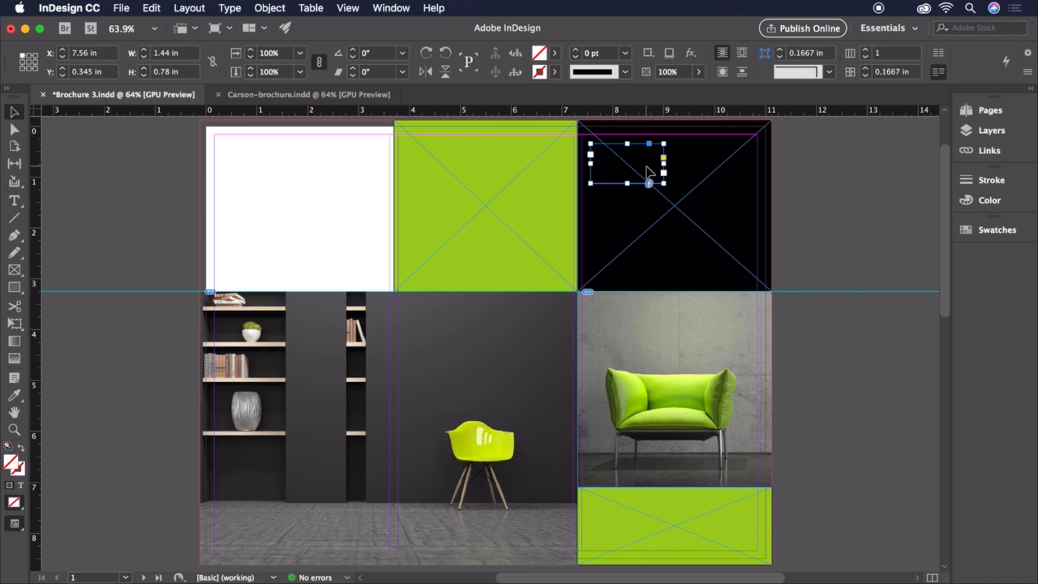
Set the headline text fill to [Paper] white
{"action": "double_click", "coordinate": [648, 172]}
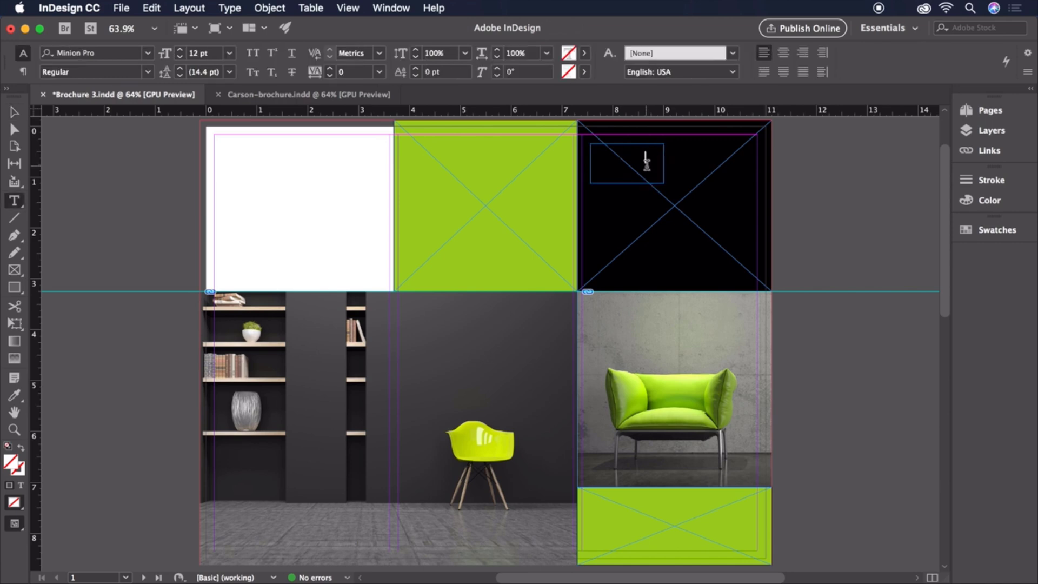
{"action": "left_click_drag", "start_coordinate": [654, 160], "coordinate": [586, 154]}
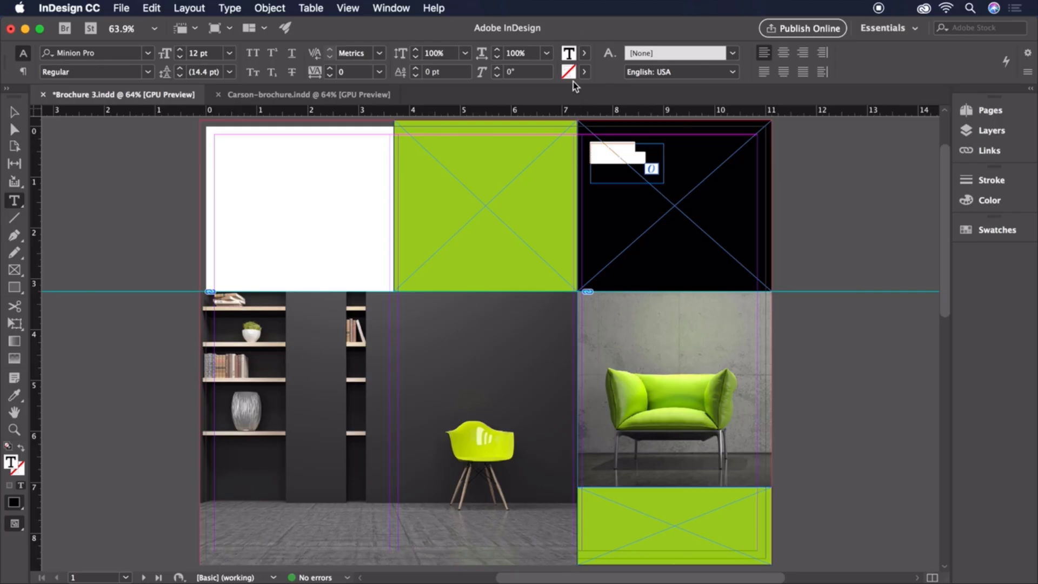
{"action": "left_click", "coordinate": [583, 54]}
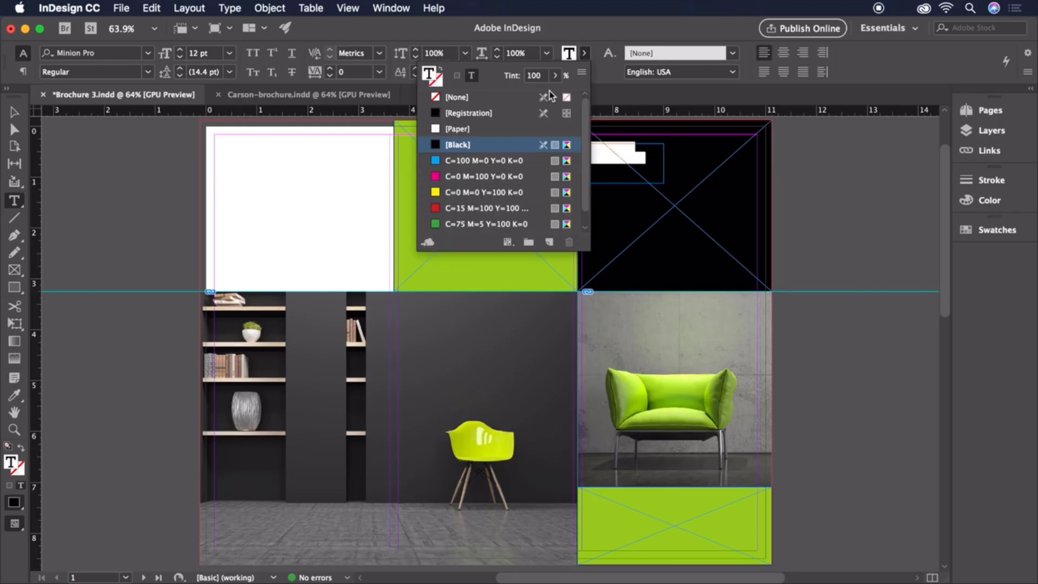
{"action": "left_click", "coordinate": [461, 129]}
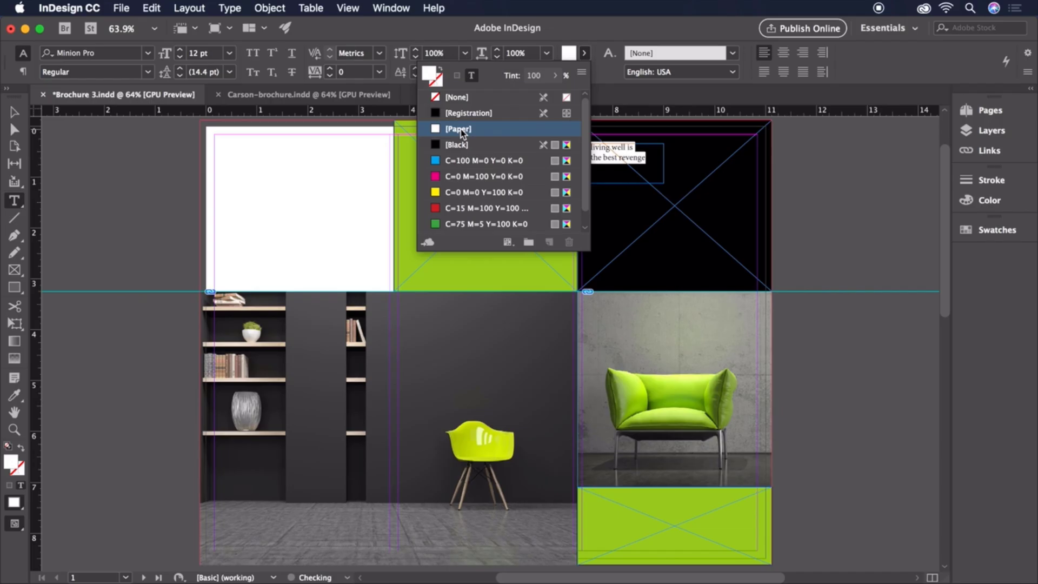
{"action": "left_click", "coordinate": [586, 56]}
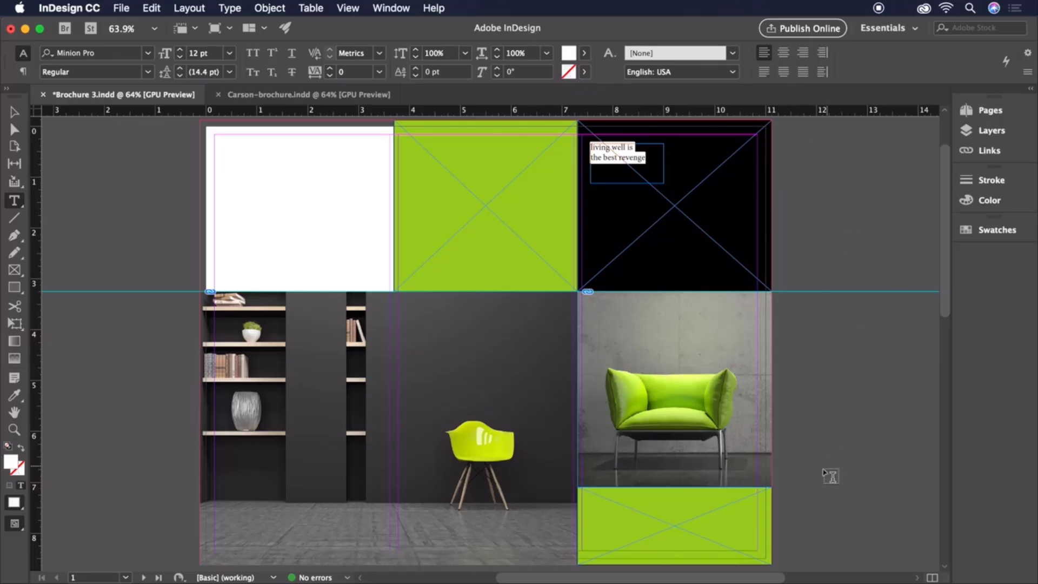
Add a right-aligned 'carson' text frame and move it onto the bottom green strip
{"action": "left_click_drag", "start_coordinate": [799, 497], "coordinate": [874, 527]}
{"action": "type", "text": "carson"}
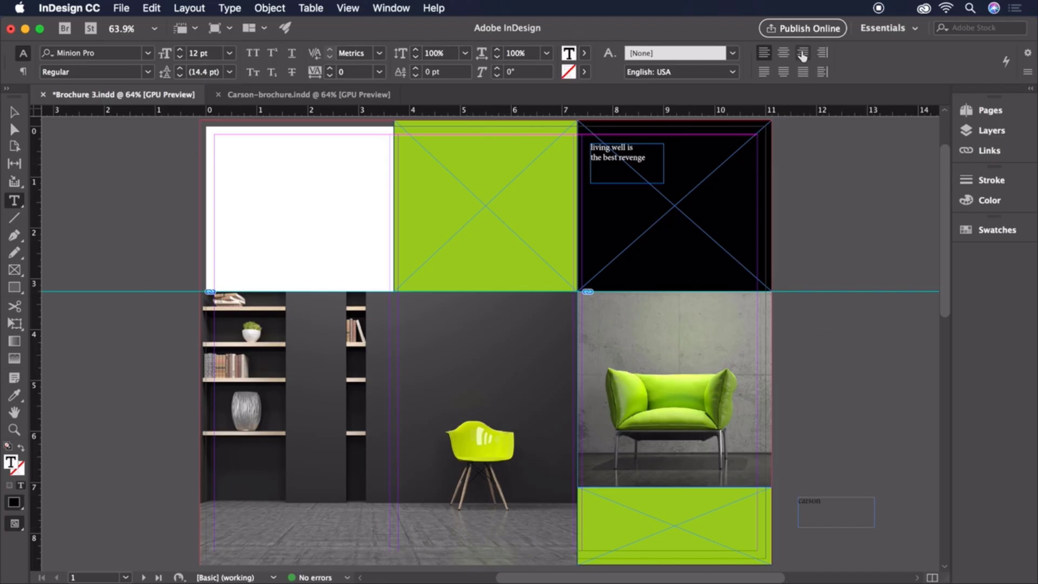
{"action": "left_click", "coordinate": [803, 53]}
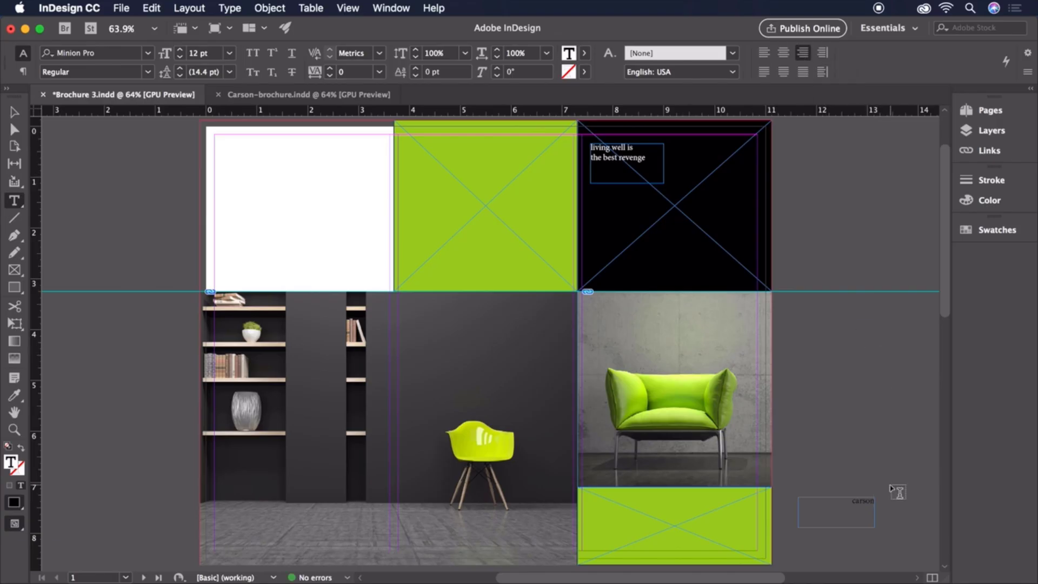
{"action": "key", "text": "Escape"}
{"action": "left_click_drag", "start_coordinate": [859, 512], "coordinate": [732, 510]}
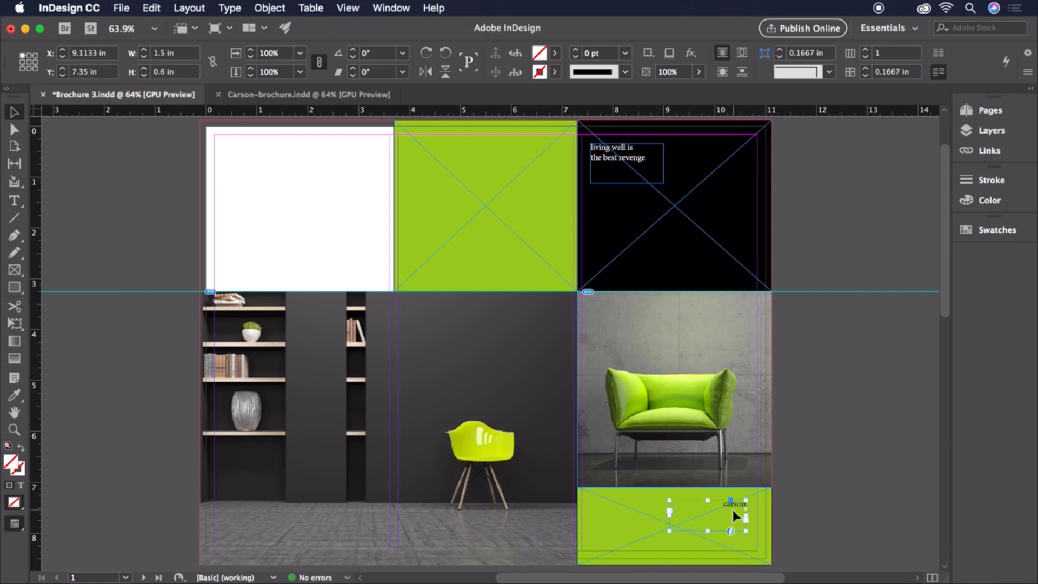
Select and copy the 'think beyond the bum' heading and paragraphs in Pages, then return to InDesign
{"action": "key", "text": "super+Tab"}
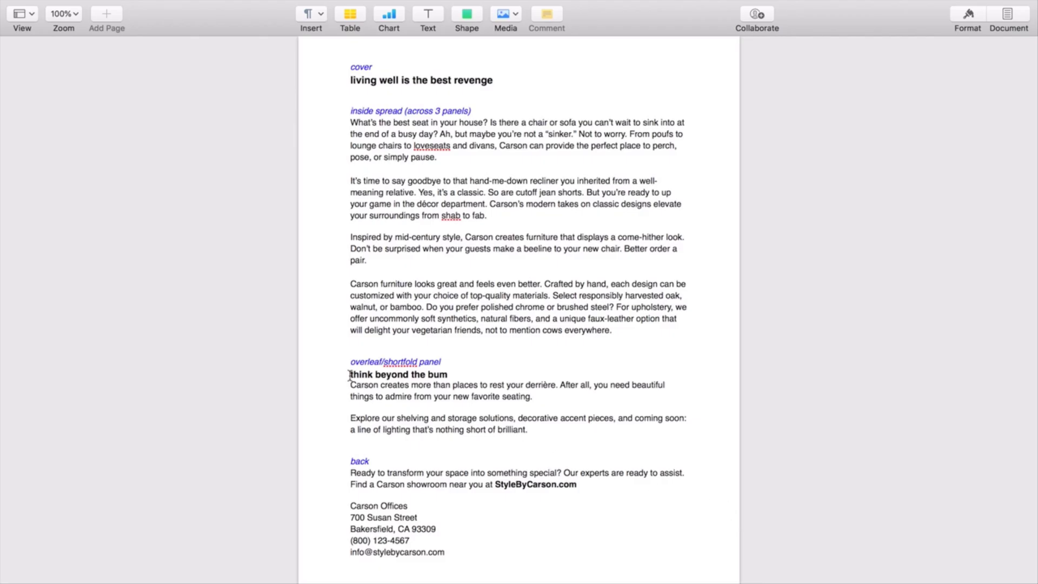
{"action": "left_click_drag", "start_coordinate": [348, 373], "coordinate": [560, 432]}
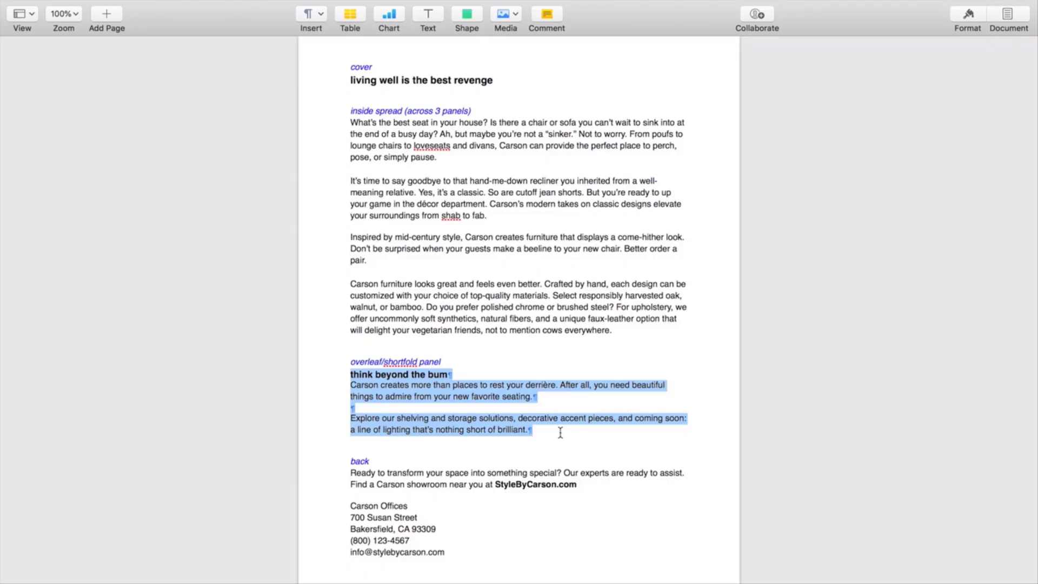
{"action": "key", "text": "super+Tab"}
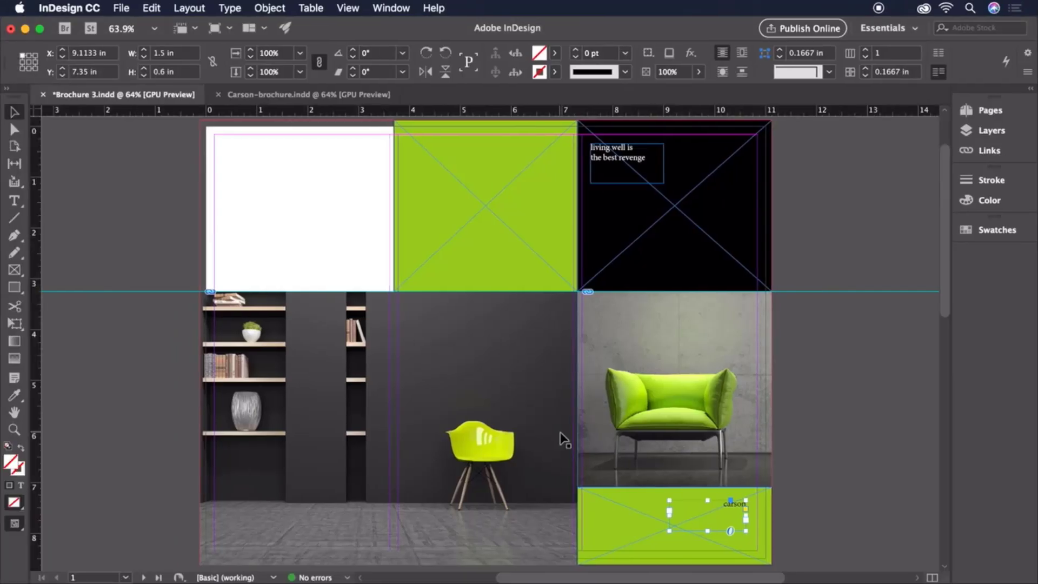
Paste the 'think beyond the bum' copy, move it into the white left panel and enlarge its frame
{"action": "key", "text": "super+v"}
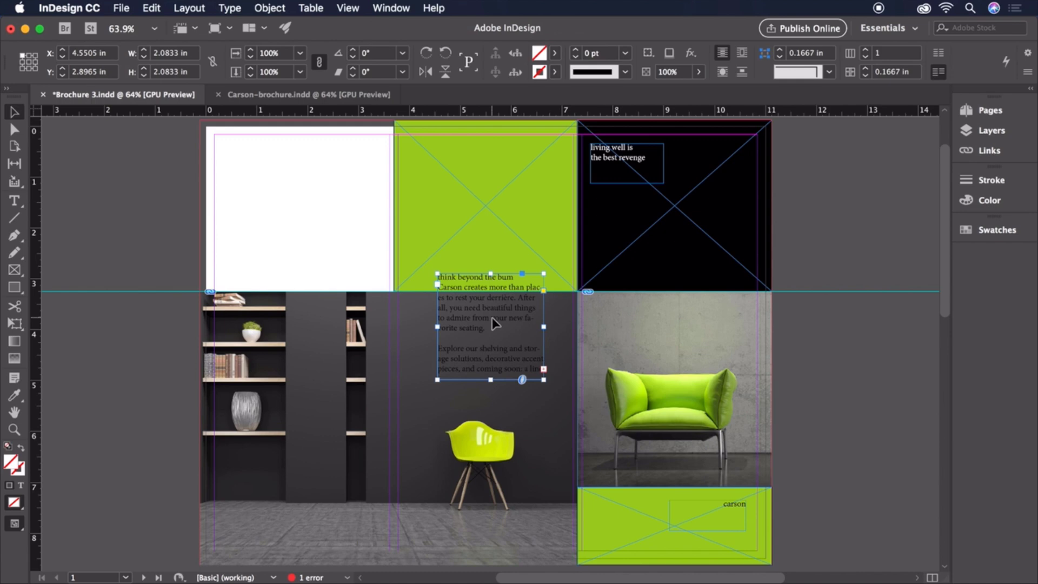
{"action": "left_click_drag", "start_coordinate": [481, 313], "coordinate": [276, 195]}
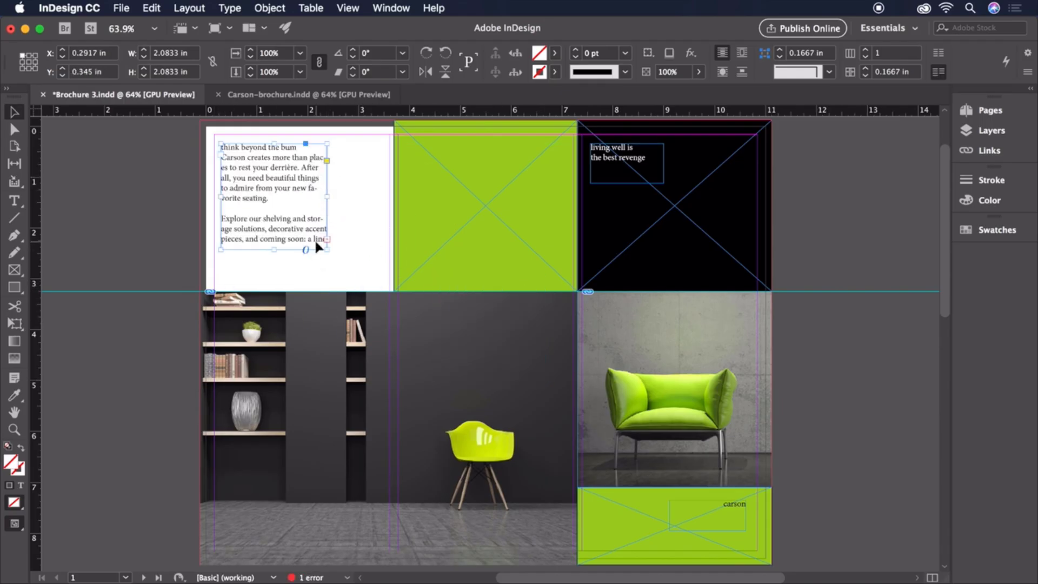
{"action": "left_click_drag", "start_coordinate": [327, 249], "coordinate": [349, 283]}
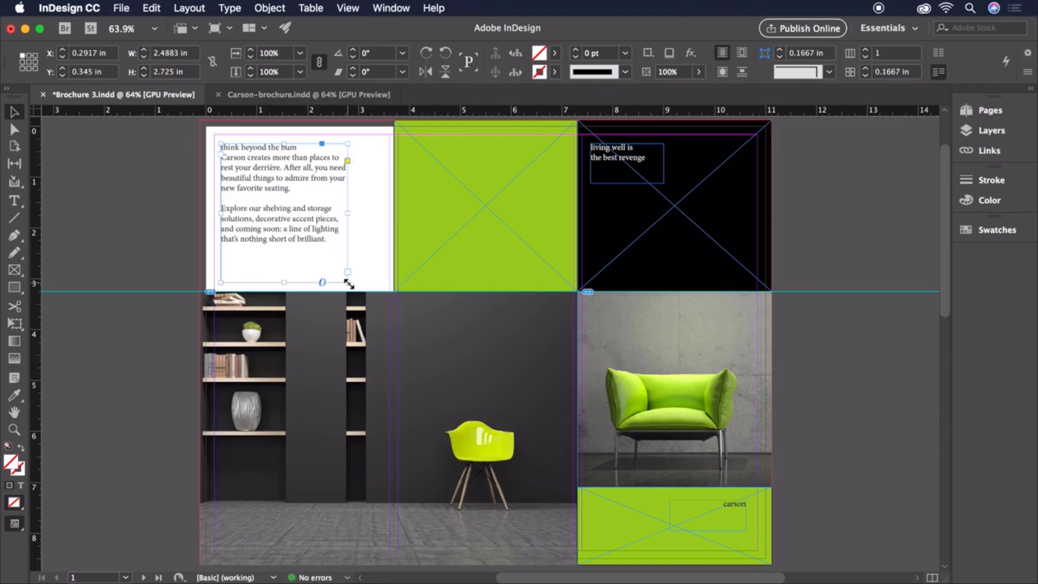
{"action": "key", "text": "ctrl+Right"}
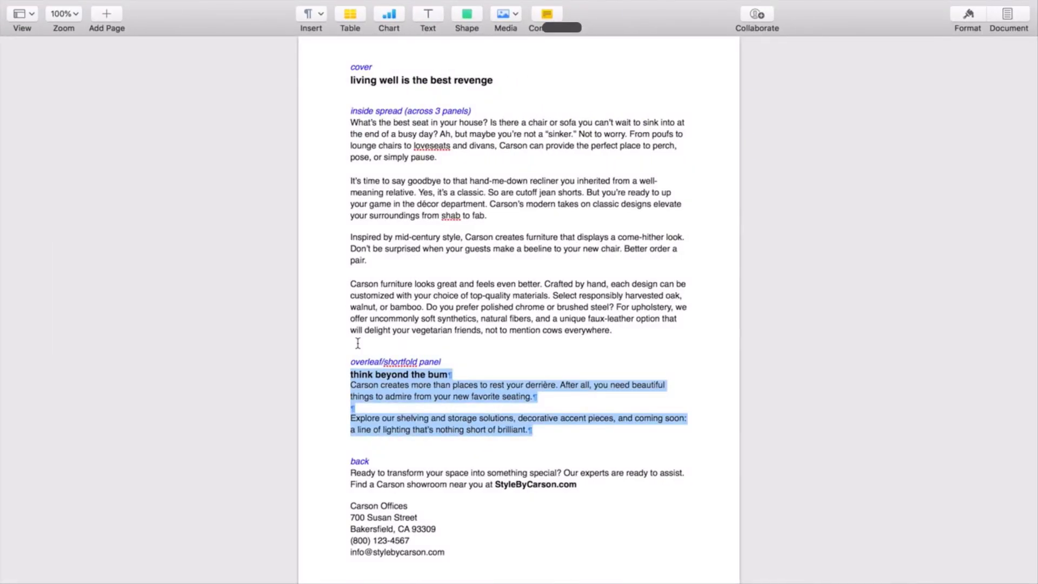
Copy the back-panel contact text from Pages, paste it at the top of the green panel and resize it
{"action": "left_click_drag", "start_coordinate": [350, 472], "coordinate": [453, 556]}
{"action": "key", "text": "super+c"}
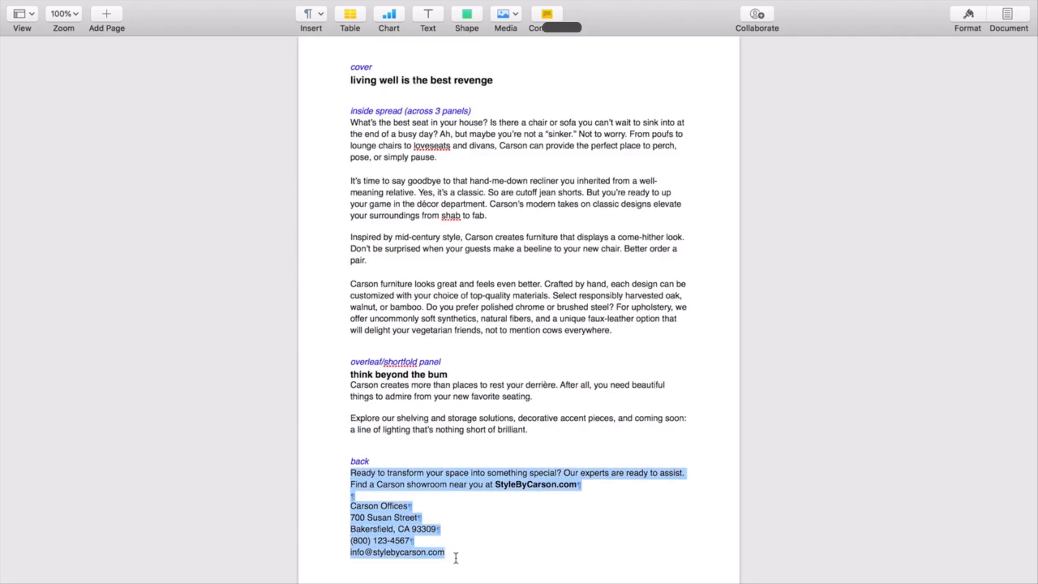
{"action": "key", "text": "ctrl+Left"}
{"action": "key", "text": "super+v"}
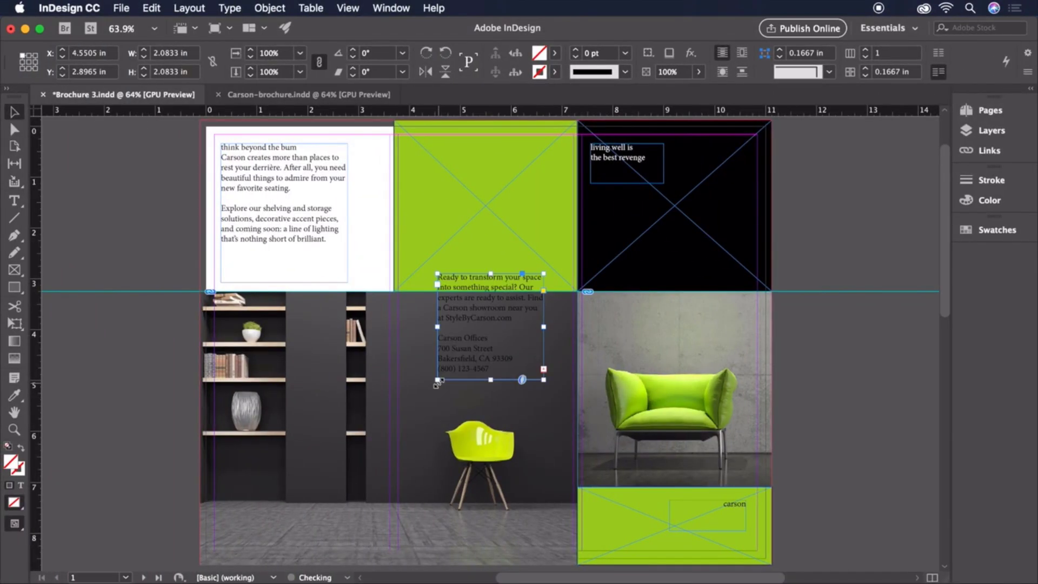
{"action": "left_click_drag", "start_coordinate": [480, 317], "coordinate": [445, 196]}
{"action": "left_click_drag", "start_coordinate": [504, 252], "coordinate": [510, 280]}
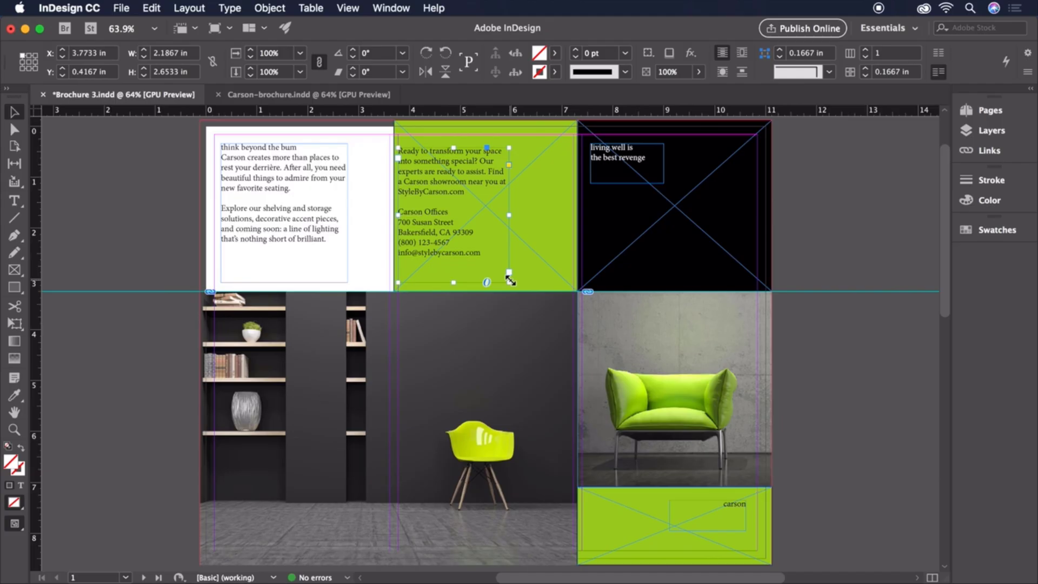
Set the contact text frame to 2 columns in Text Frame Options
{"action": "left_click", "coordinate": [271, 7]}
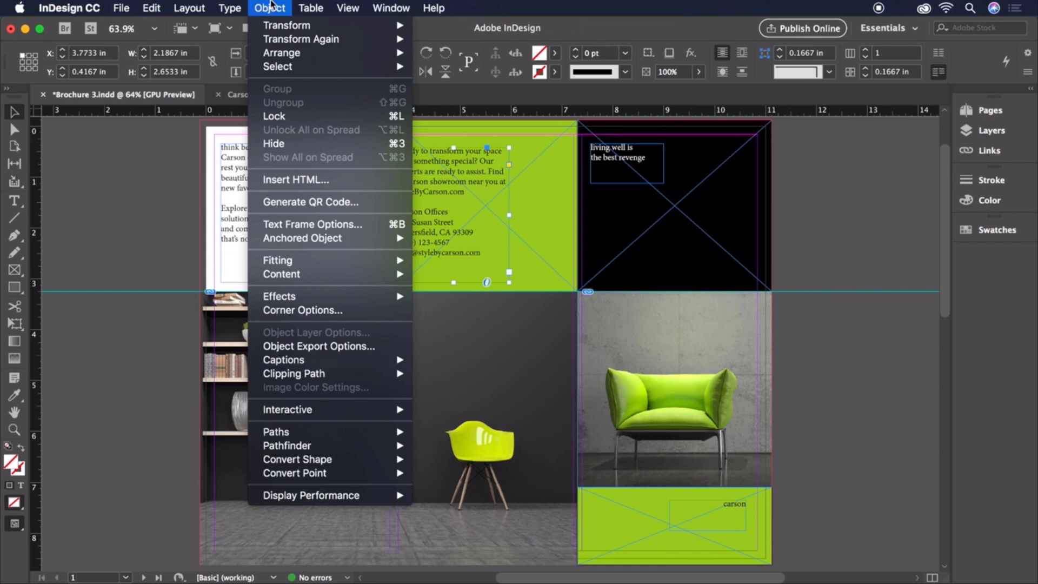
{"action": "left_click", "coordinate": [314, 223]}
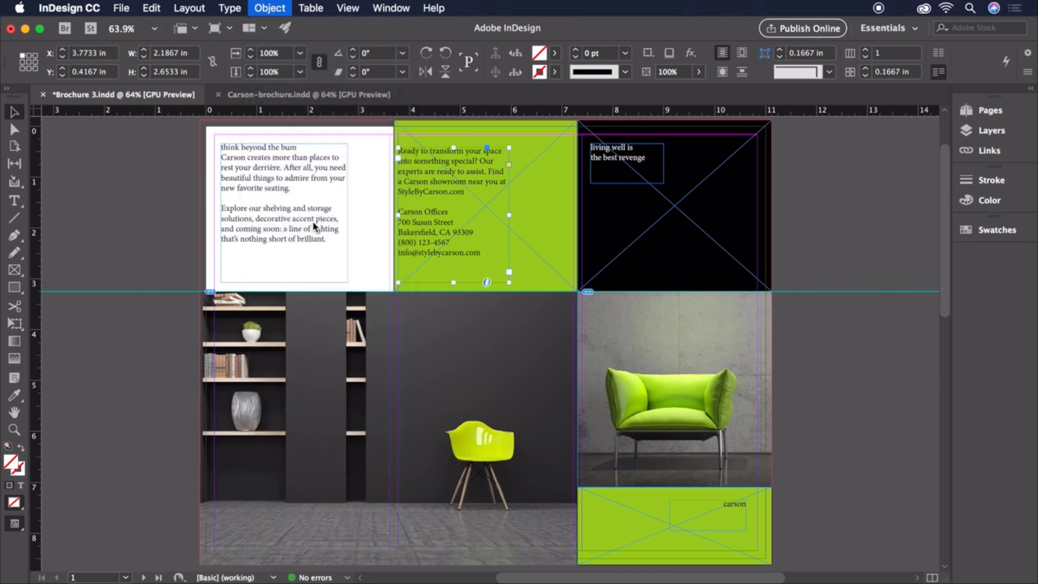
{"action": "left_click", "coordinate": [438, 201]}
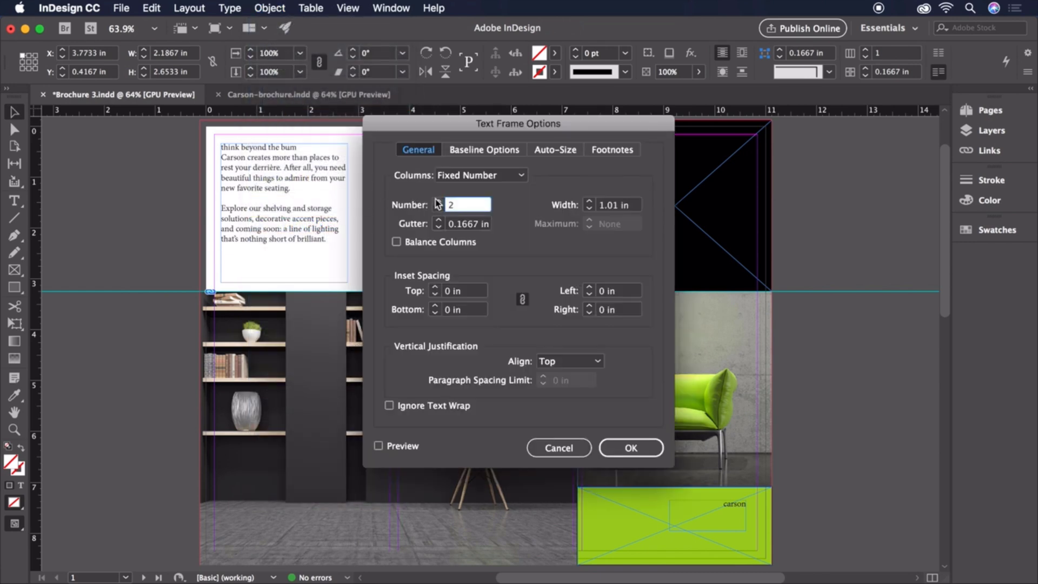
{"action": "left_click", "coordinate": [633, 448]}
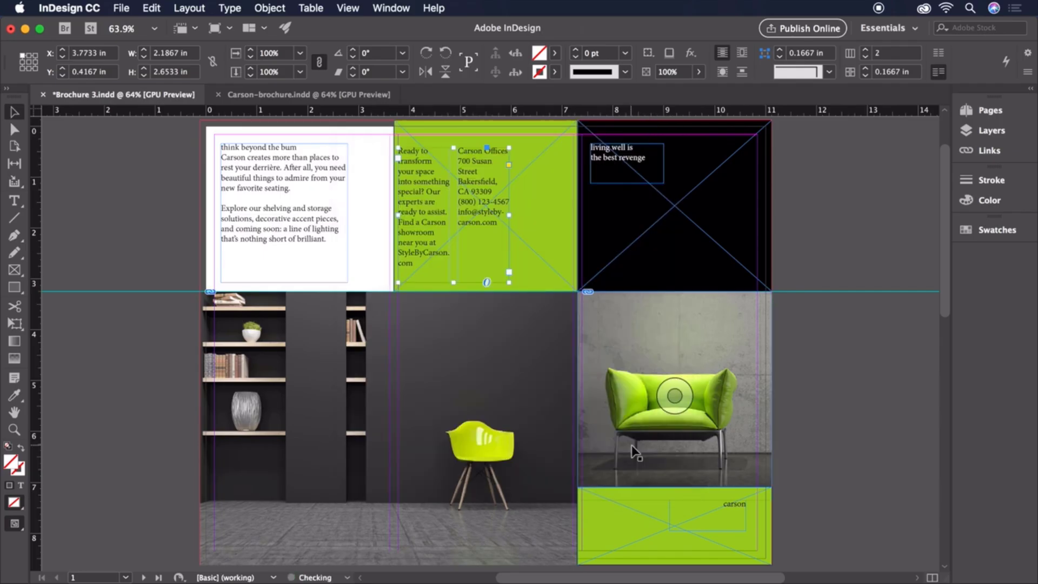
Draw a text frame across page 2's middle band and set it to three columns
{"action": "scroll", "coordinate": [635, 451], "scroll_direction": "down", "scroll_amount": 10}
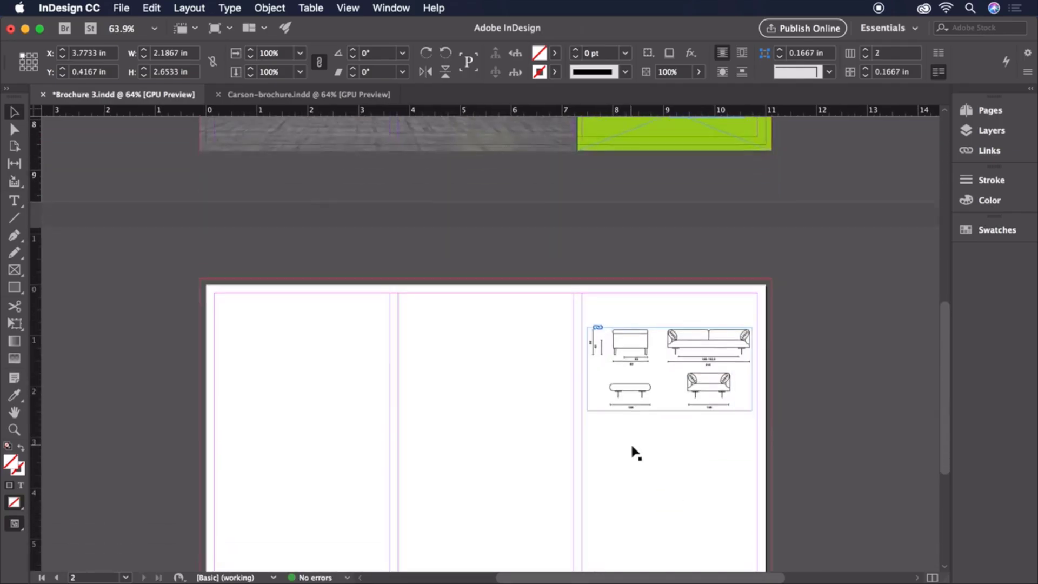
{"action": "scroll", "coordinate": [635, 451], "scroll_direction": "down", "scroll_amount": 2}
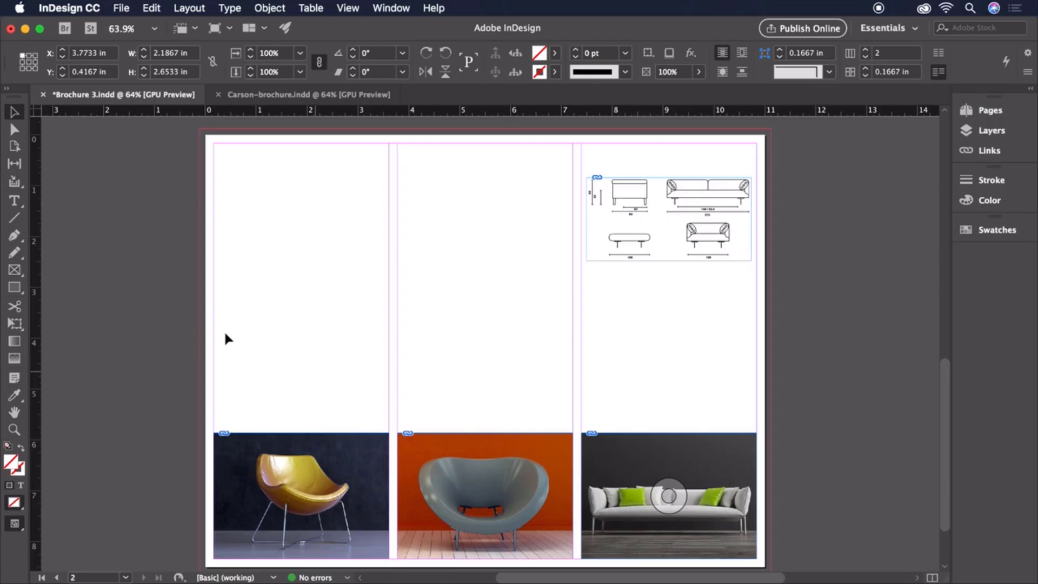
{"action": "left_click", "coordinate": [15, 201]}
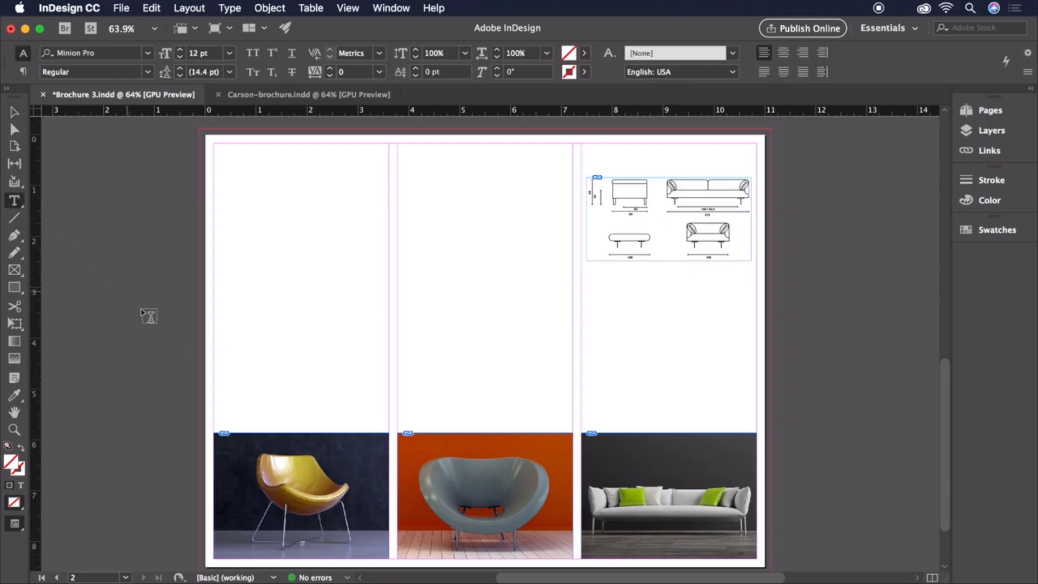
{"action": "left_click_drag", "start_coordinate": [217, 417], "coordinate": [758, 282]}
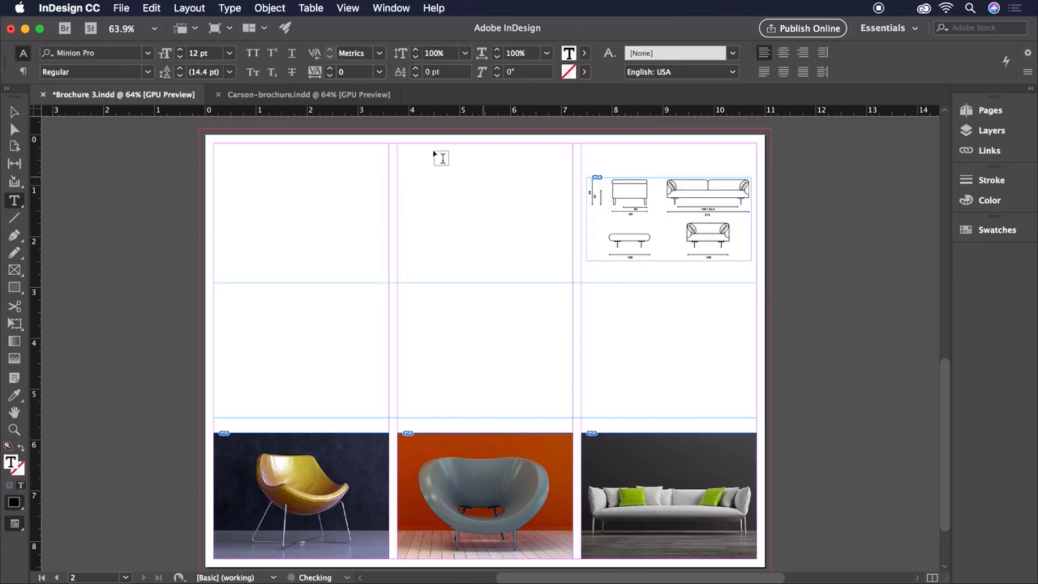
{"action": "left_click", "coordinate": [285, 11]}
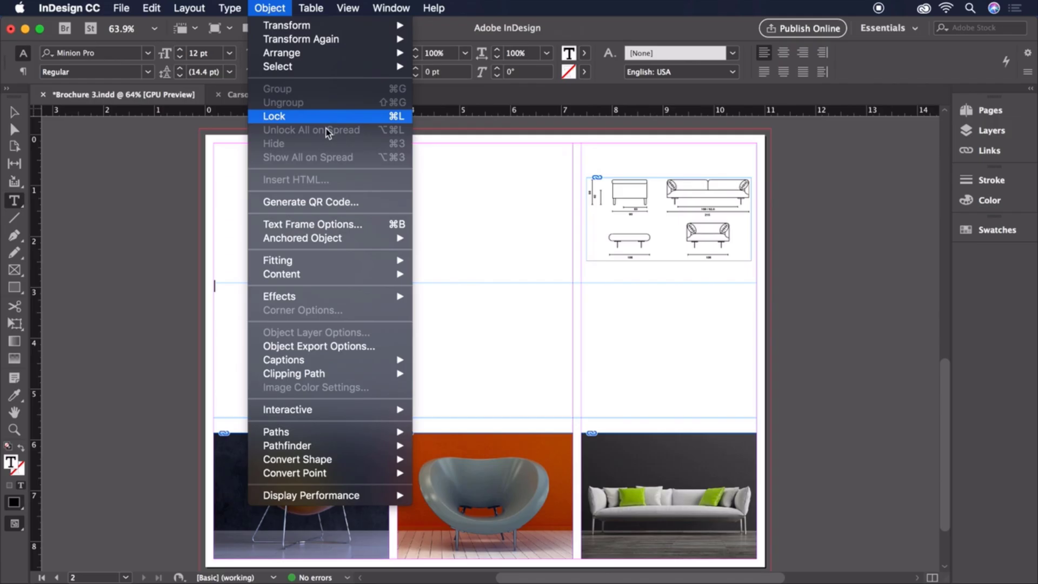
{"action": "left_click", "coordinate": [319, 224]}
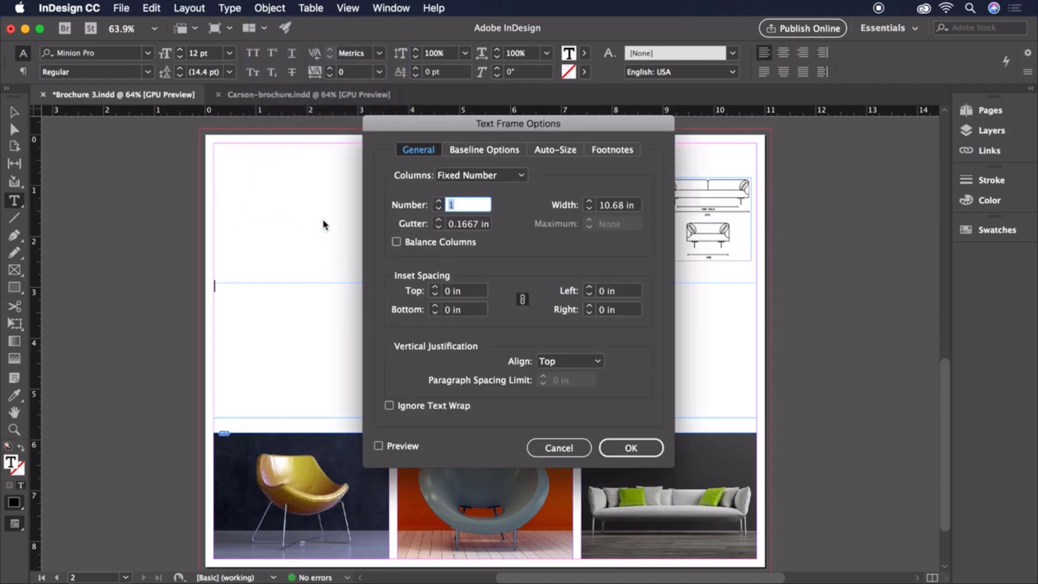
{"action": "left_click", "coordinate": [436, 201]}
{"action": "left_click", "coordinate": [437, 201]}
{"action": "left_click", "coordinate": [629, 447]}
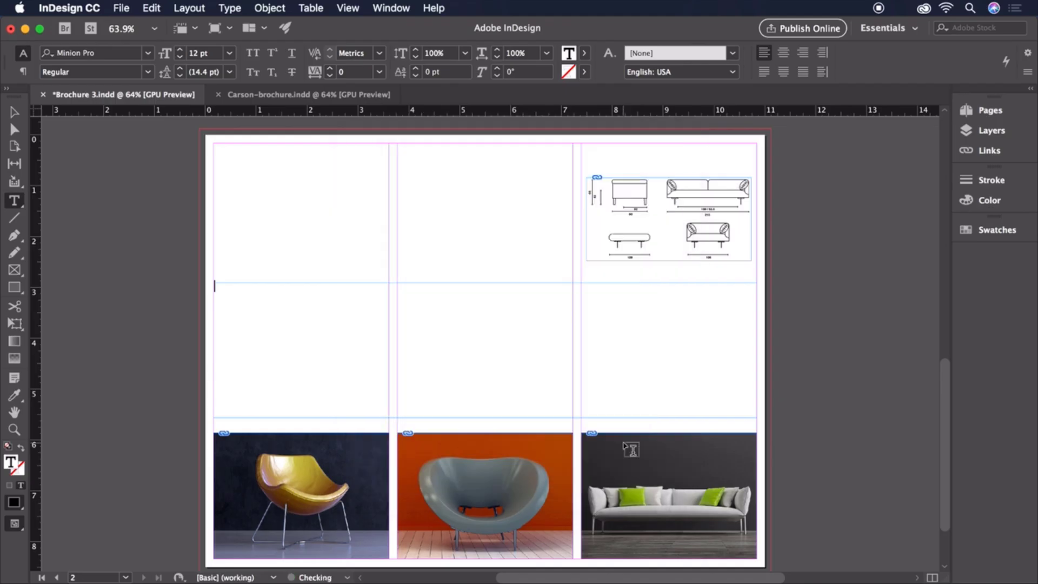
Copy the four inside-spread paragraphs from Pages and paste them into the three-column frame
{"action": "key", "text": "super+Tab"}
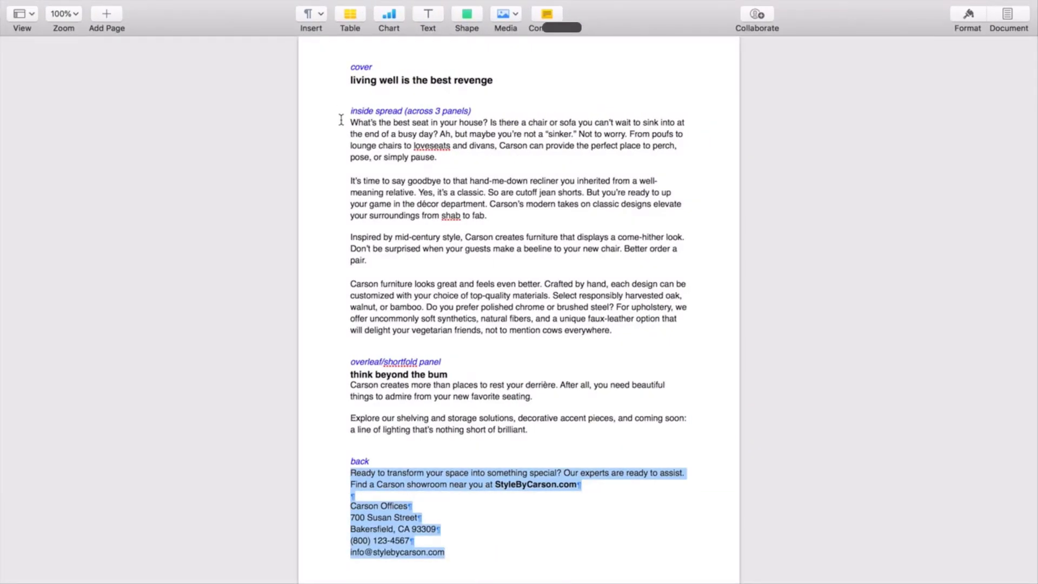
{"action": "left_click_drag", "start_coordinate": [341, 119], "coordinate": [636, 329]}
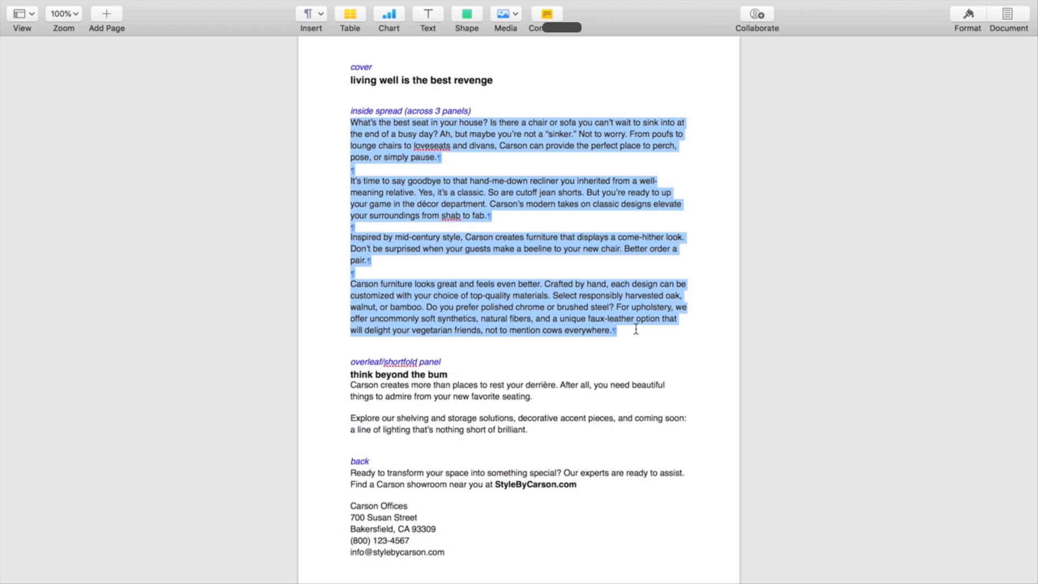
{"action": "key", "text": "super+c"}
{"action": "key", "text": "super+Tab"}
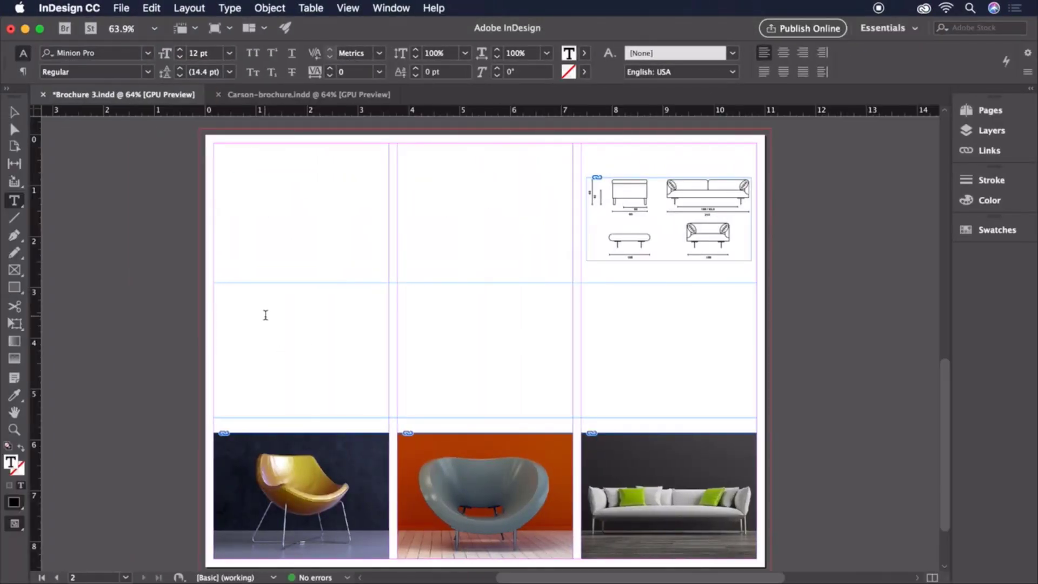
{"action": "key", "text": "super+v"}
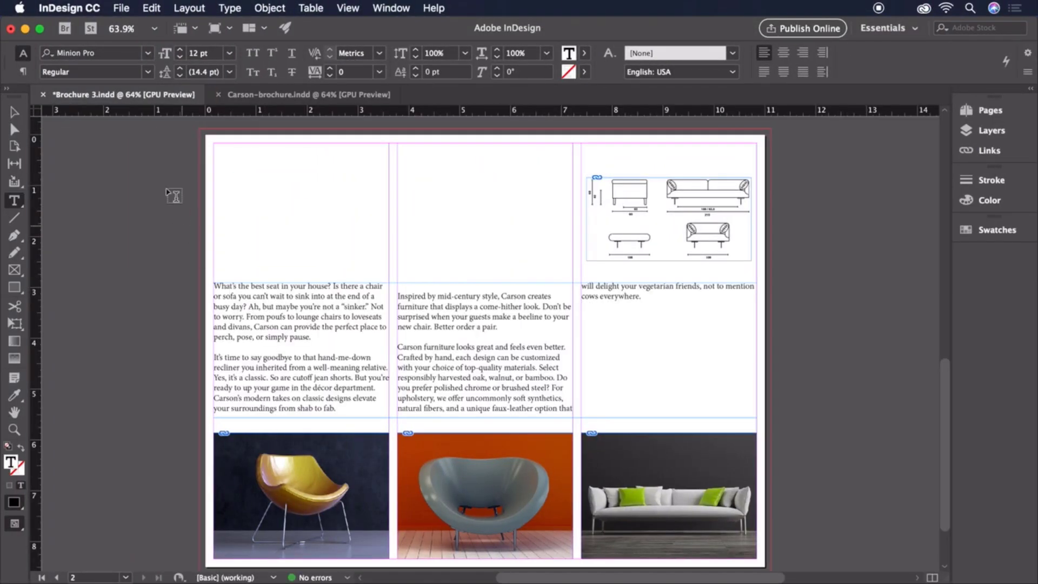
{"action": "left_click", "coordinate": [120, 8]}
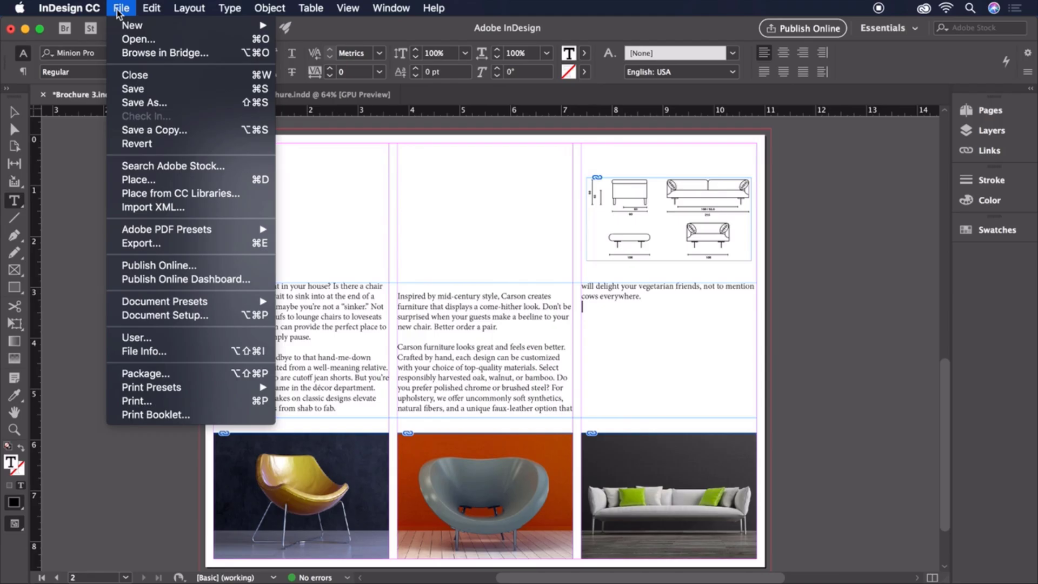
Save the brochure, leaving Brochure 4.indd open on page 1
{"action": "left_click", "coordinate": [169, 90]}
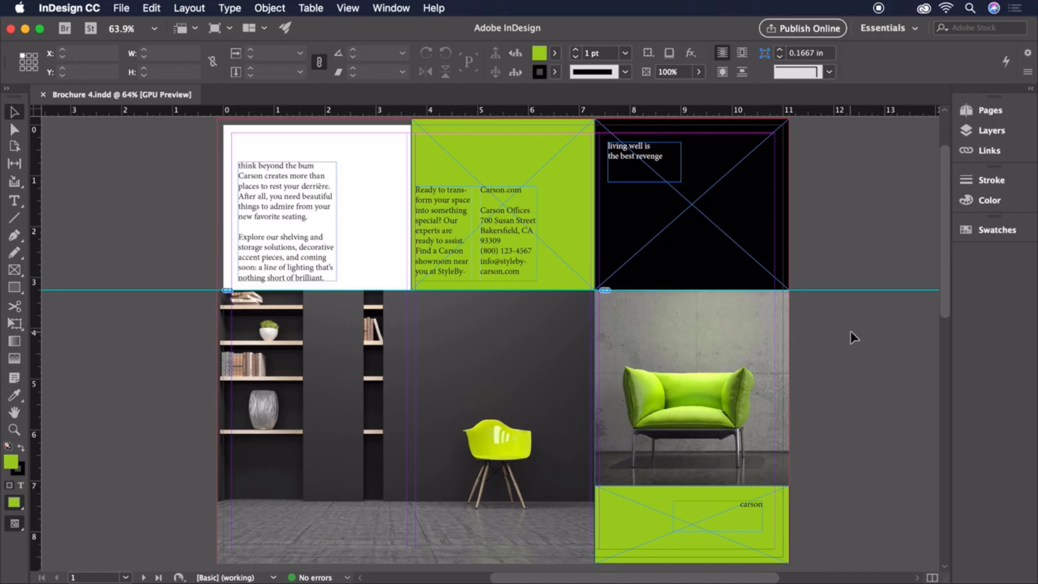
{"action": "left_click", "coordinate": [237, 8]}
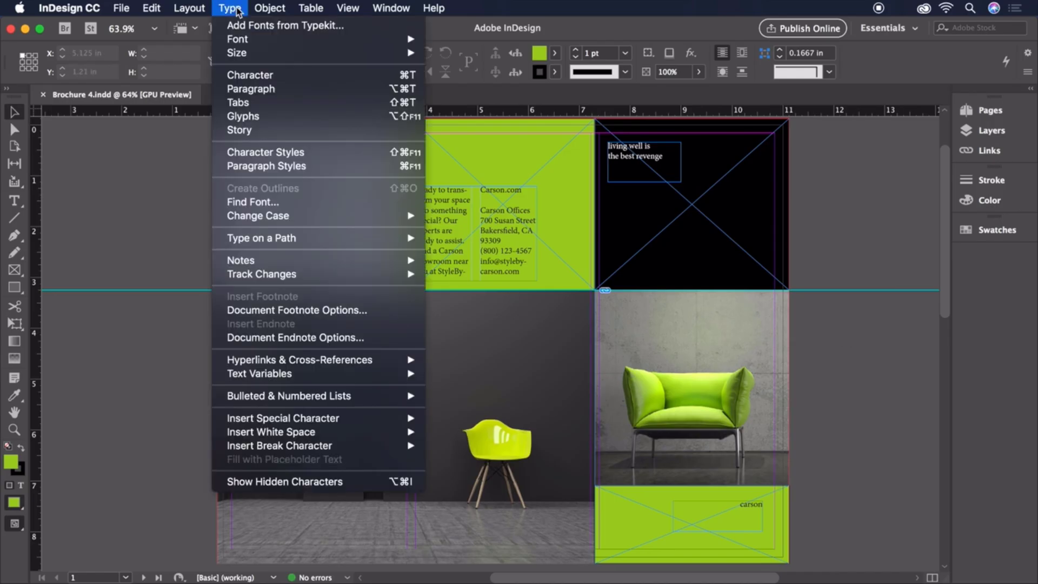
Search Typekit for Acumin and sync all 18 Acumin fonts
{"action": "left_click", "coordinate": [348, 27]}
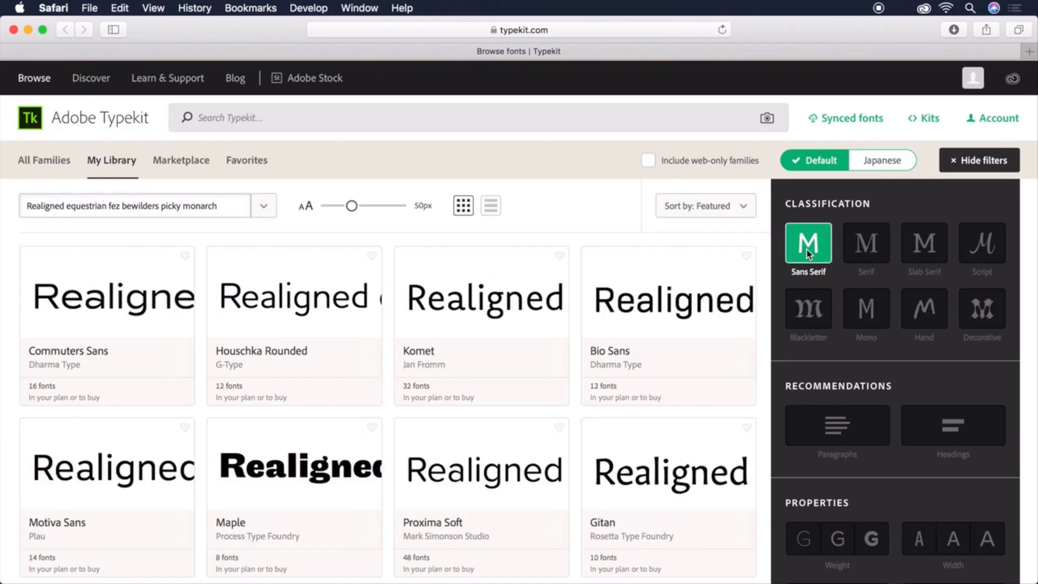
{"action": "left_click", "coordinate": [243, 118]}
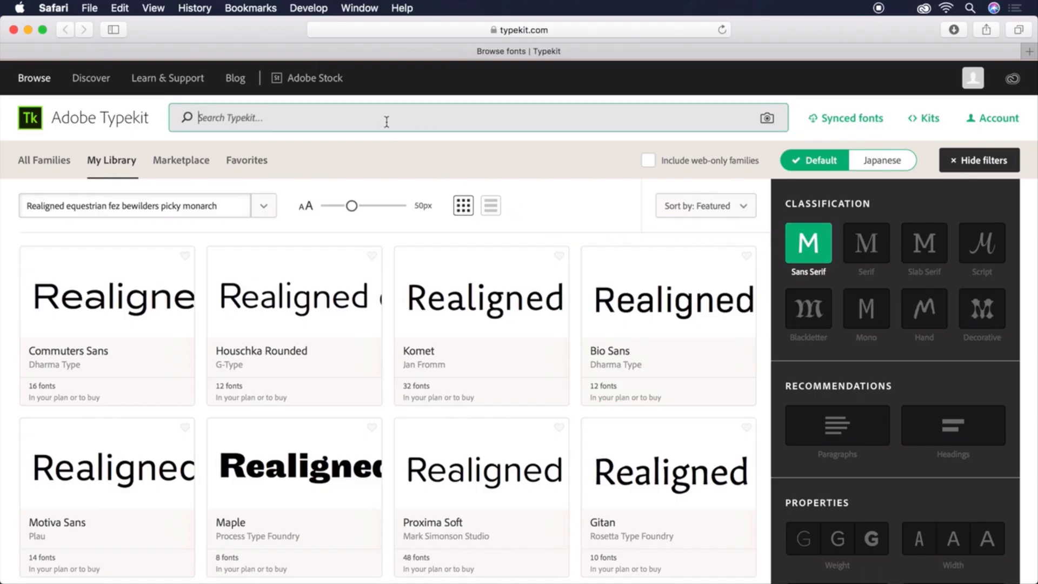
{"action": "type", "text": "acumin"}
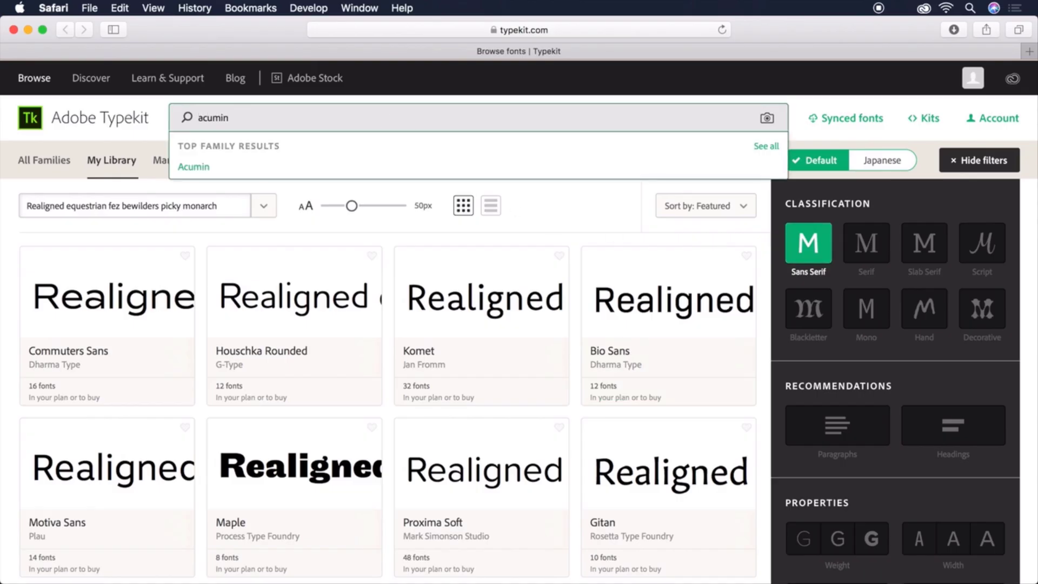
{"action": "left_click", "coordinate": [225, 168]}
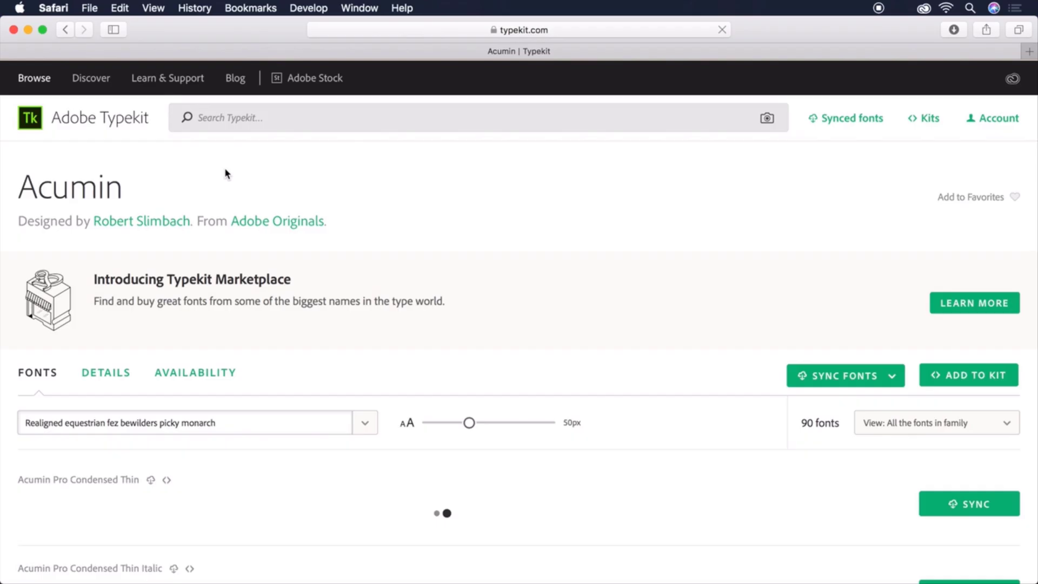
{"action": "left_click", "coordinate": [848, 378]}
{"action": "scroll", "coordinate": [849, 382], "scroll_direction": "down", "scroll_amount": 3}
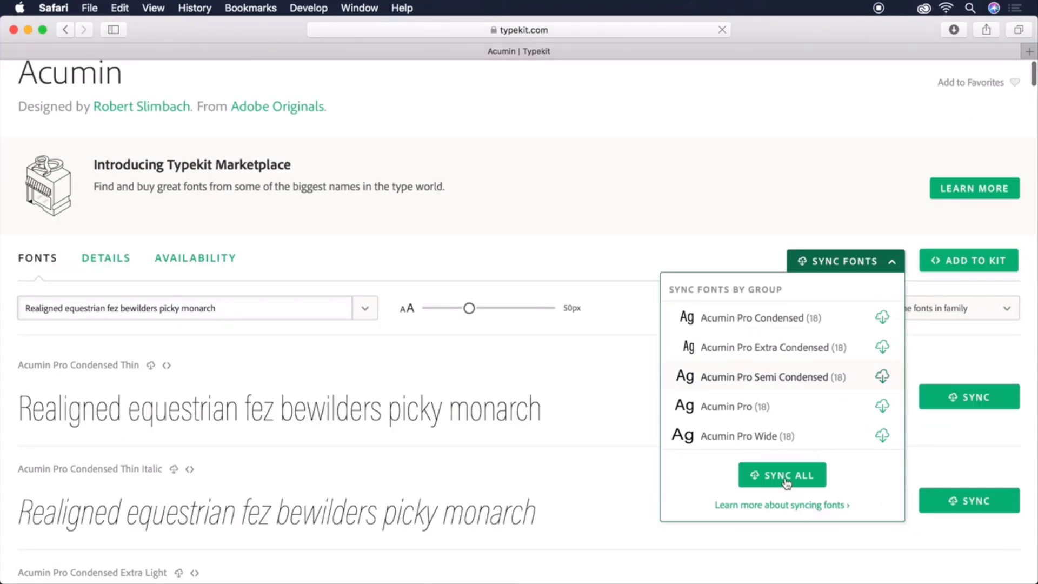
{"action": "left_click", "coordinate": [785, 482]}
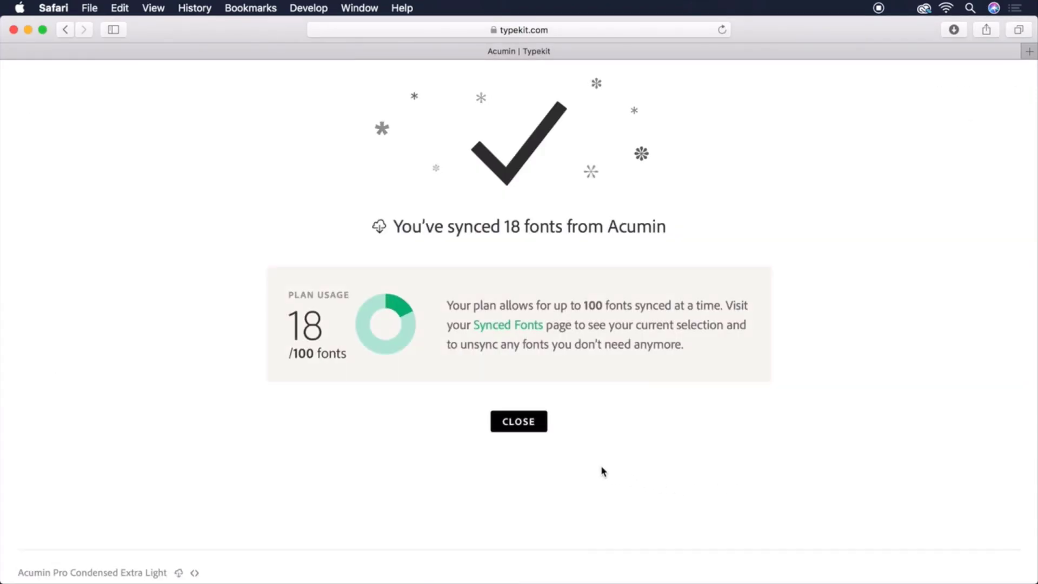
{"action": "left_click", "coordinate": [524, 425]}
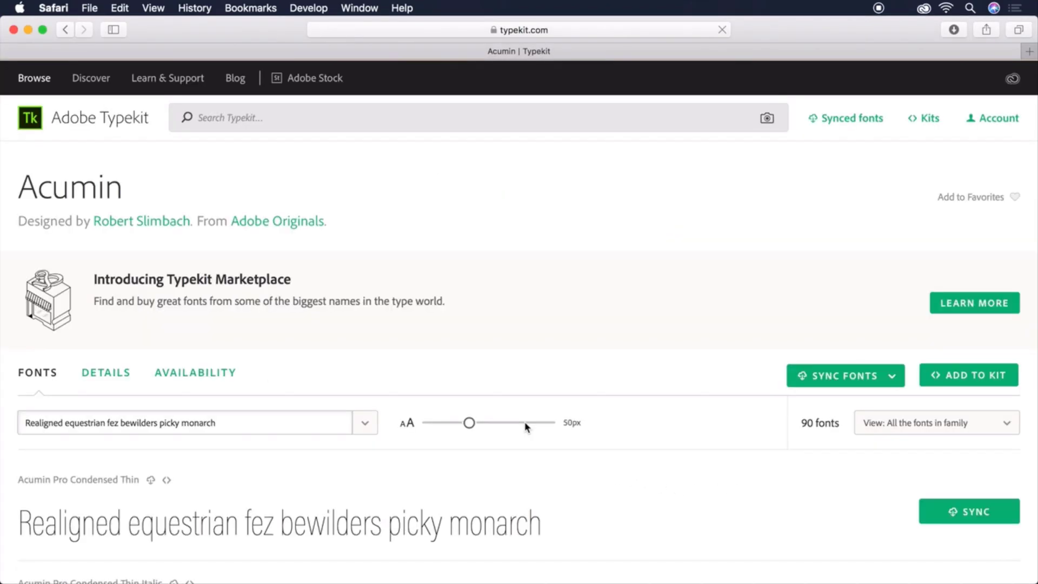
Search Typekit for Calluna and sync Calluna Regular
{"action": "left_click", "coordinate": [287, 122]}
{"action": "type", "text": "ca"}
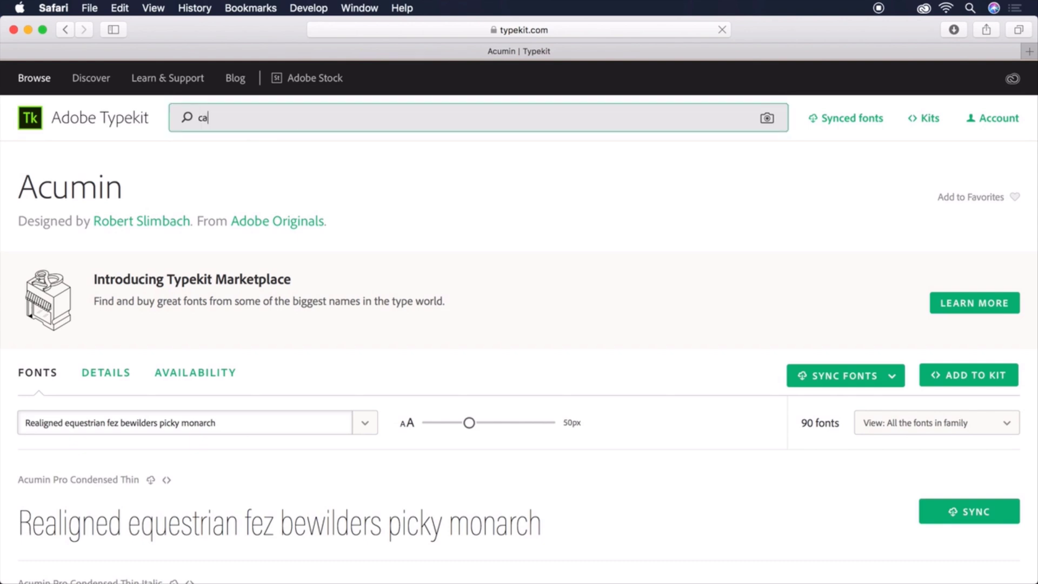
{"action": "type", "text": "lluna"}
{"action": "key", "text": "Return"}
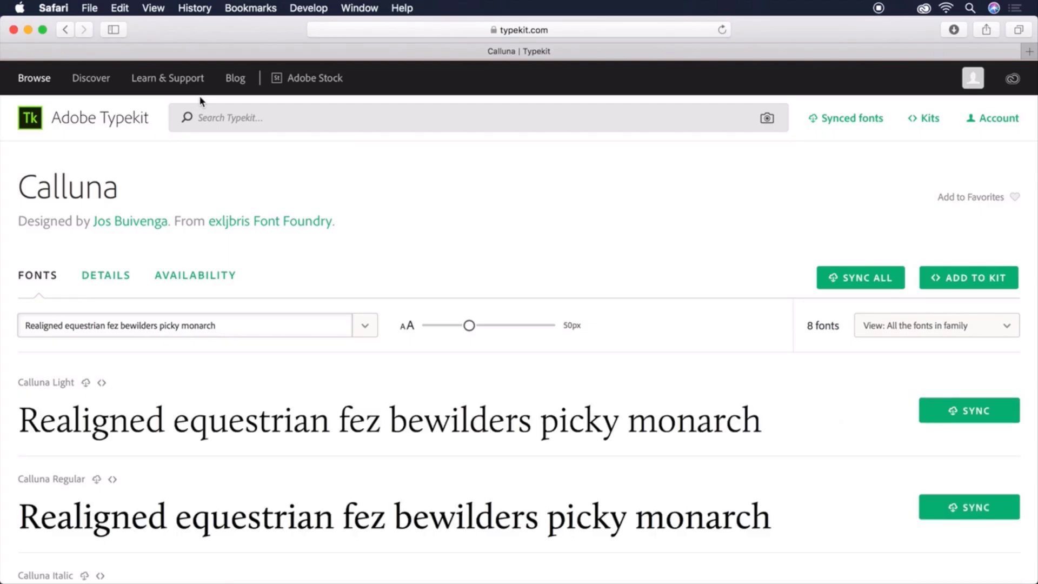
{"action": "left_click", "coordinate": [969, 517]}
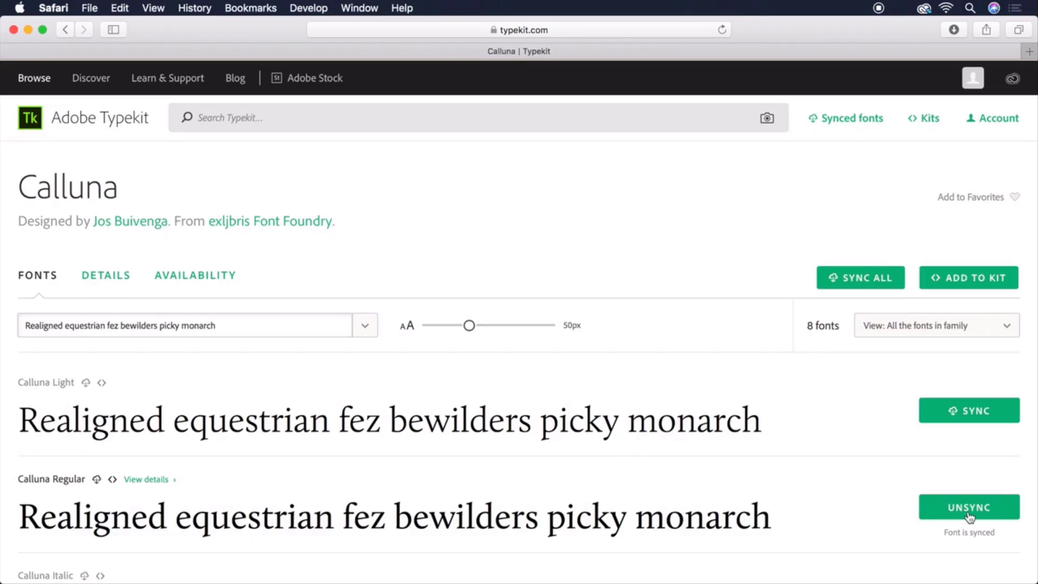
{"action": "key", "text": "super+Tab"}
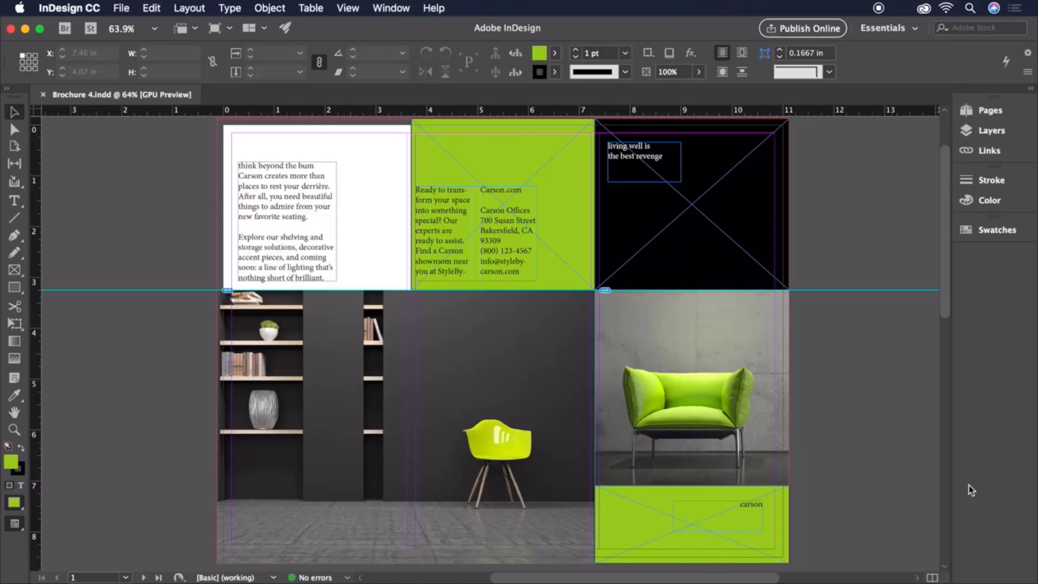
Set 'living well is the best revenge' in Acumin Pro SemiCondensed Light with 14 pt leading
{"action": "double_click", "coordinate": [639, 162]}
{"action": "left_click_drag", "start_coordinate": [665, 156], "coordinate": [593, 142]}
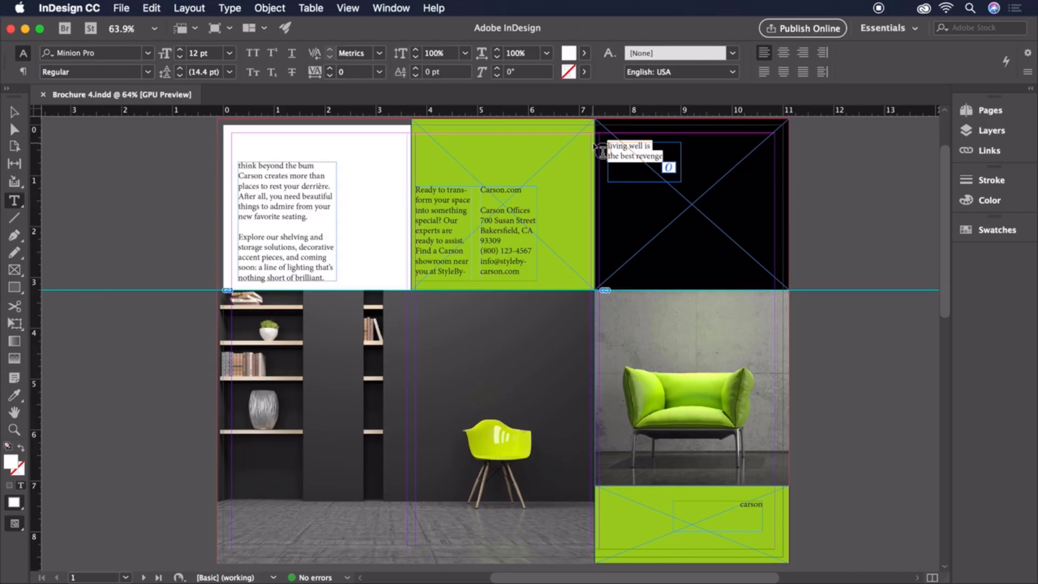
{"action": "left_click", "coordinate": [147, 53]}
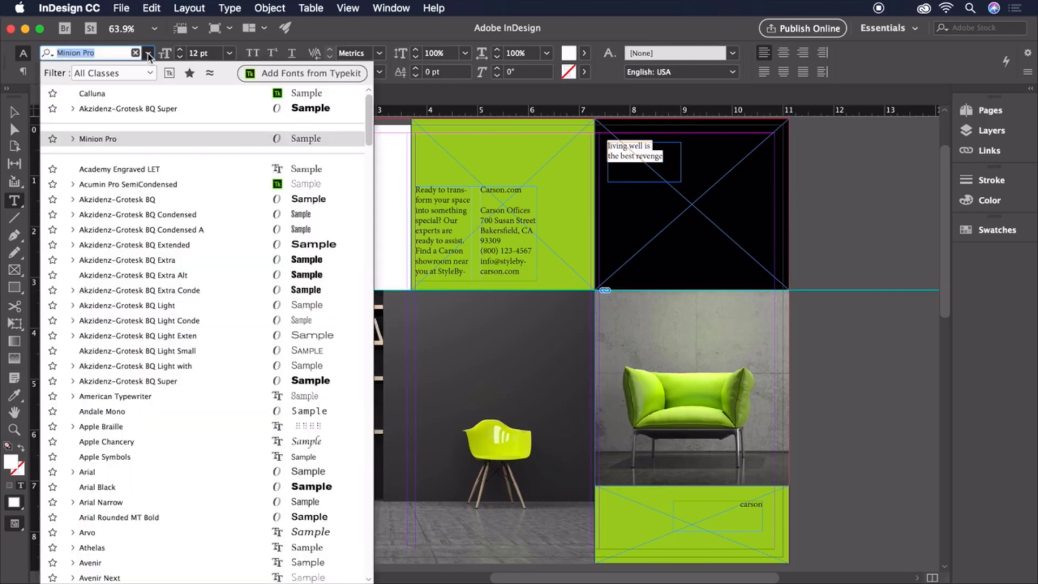
{"action": "left_click", "coordinate": [170, 79]}
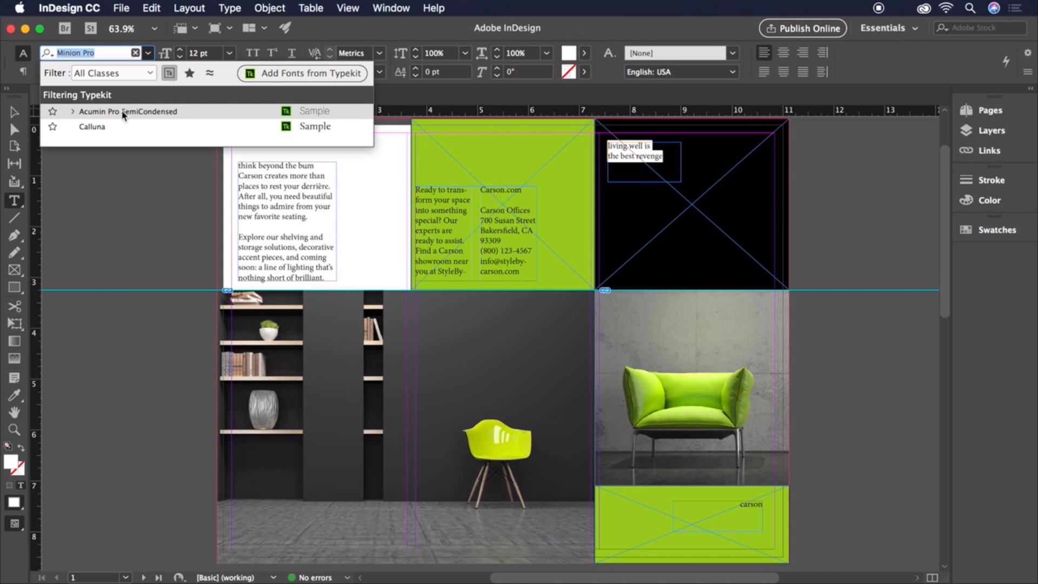
{"action": "left_click", "coordinate": [123, 111]}
{"action": "left_click", "coordinate": [146, 72]}
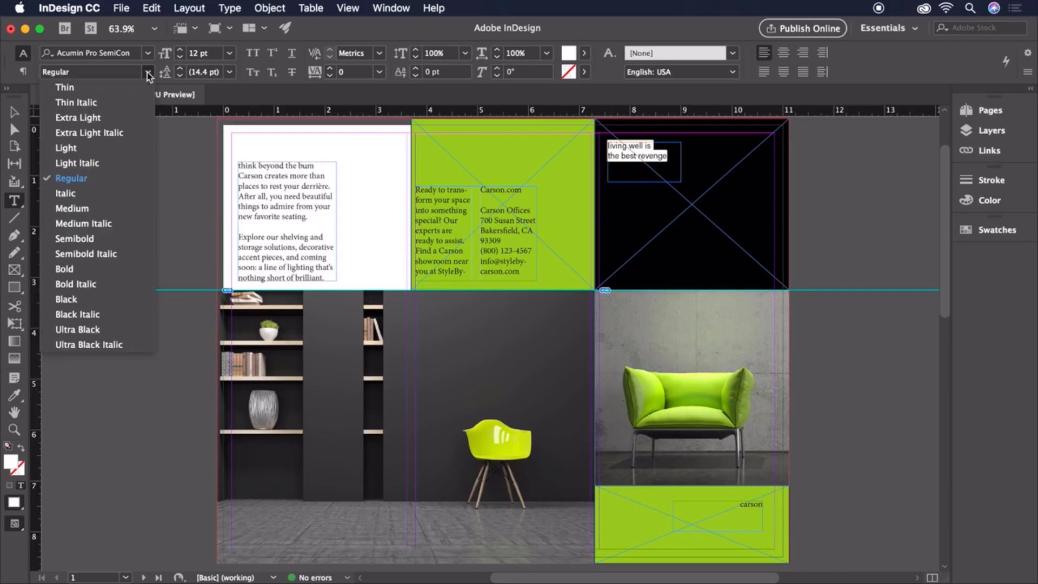
{"action": "left_click", "coordinate": [82, 145]}
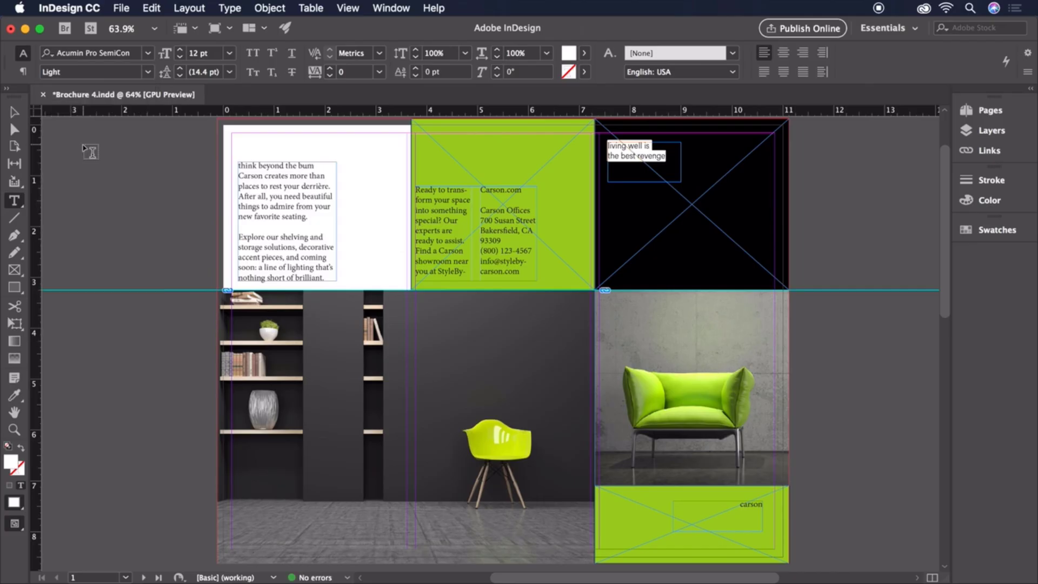
{"action": "left_click", "coordinate": [208, 71]}
{"action": "type", "text": "14"}
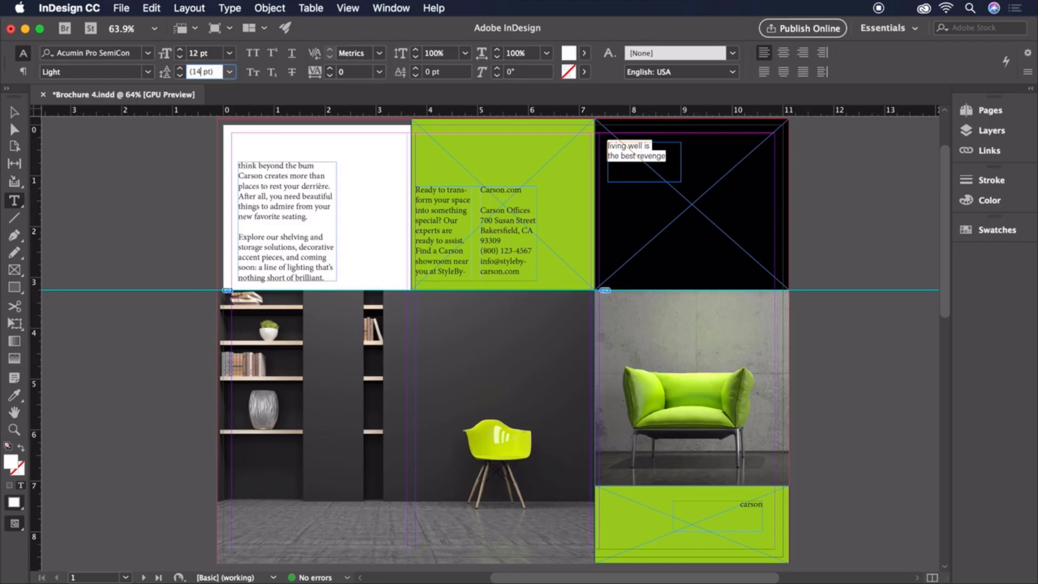
{"action": "key", "text": "Return"}
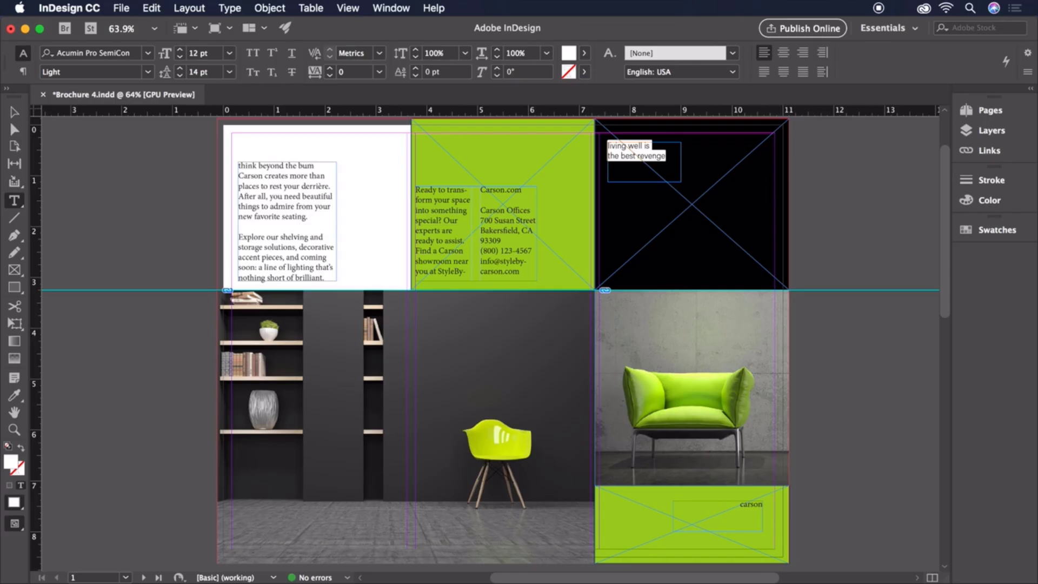
Make the word 'carson' Calluna 22 pt with Paper fill
{"action": "double_click", "coordinate": [742, 502]}
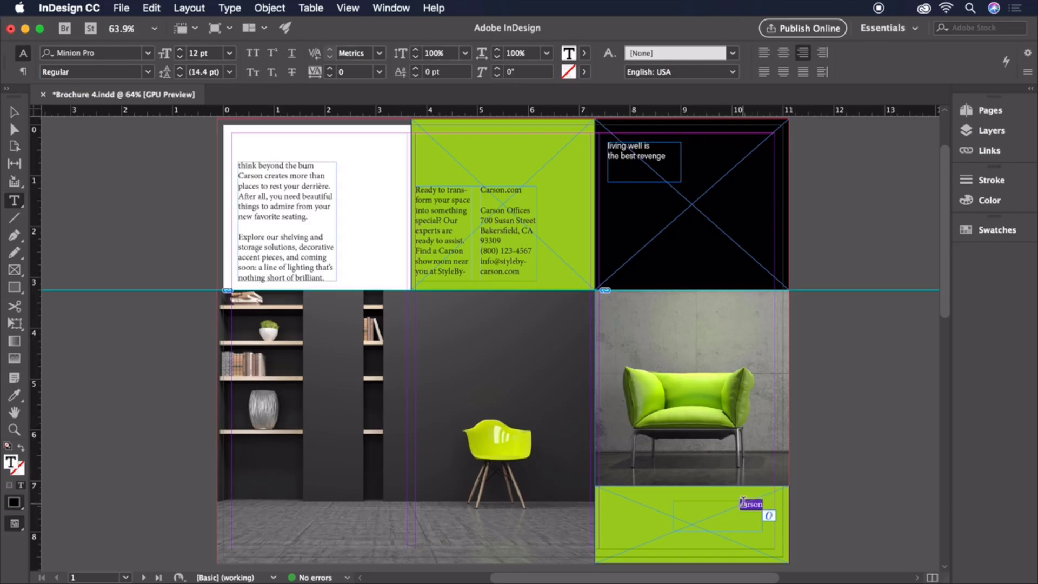
{"action": "left_click", "coordinate": [148, 54]}
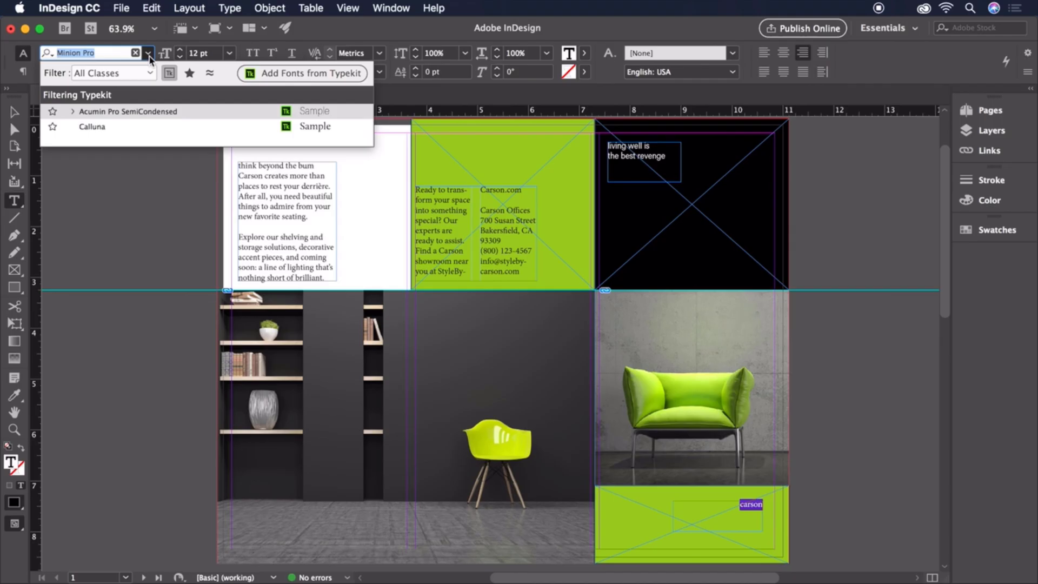
{"action": "left_click", "coordinate": [130, 127]}
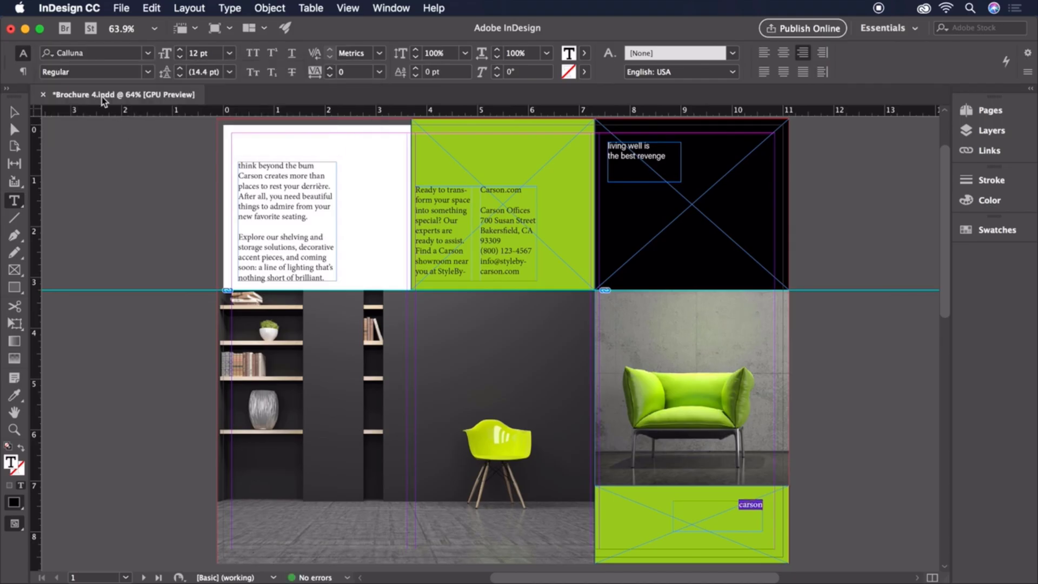
{"action": "left_click", "coordinate": [199, 53]}
{"action": "type", "text": "22"}
{"action": "key", "text": "Return"}
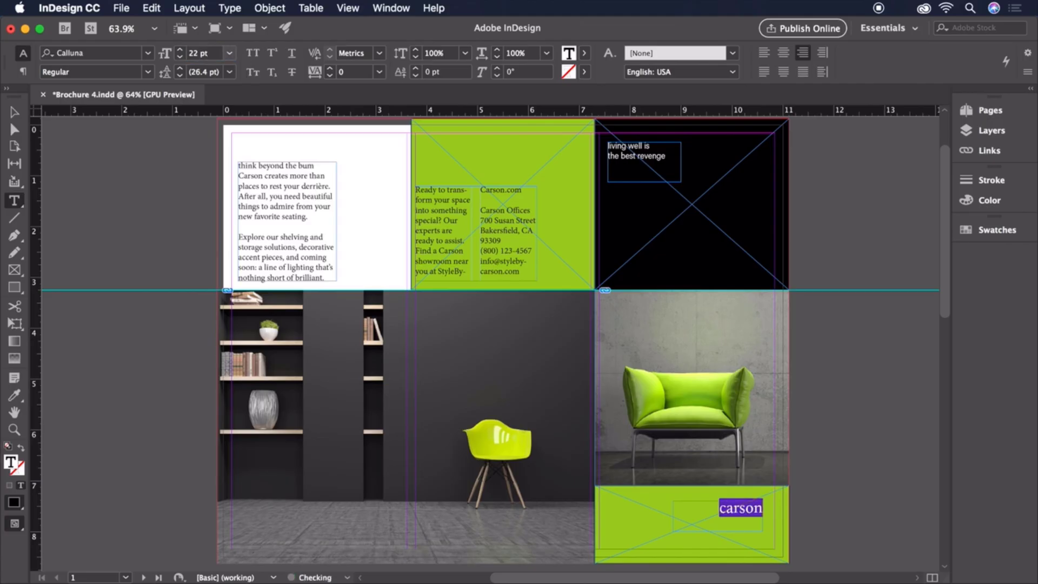
{"action": "left_click", "coordinate": [583, 53]}
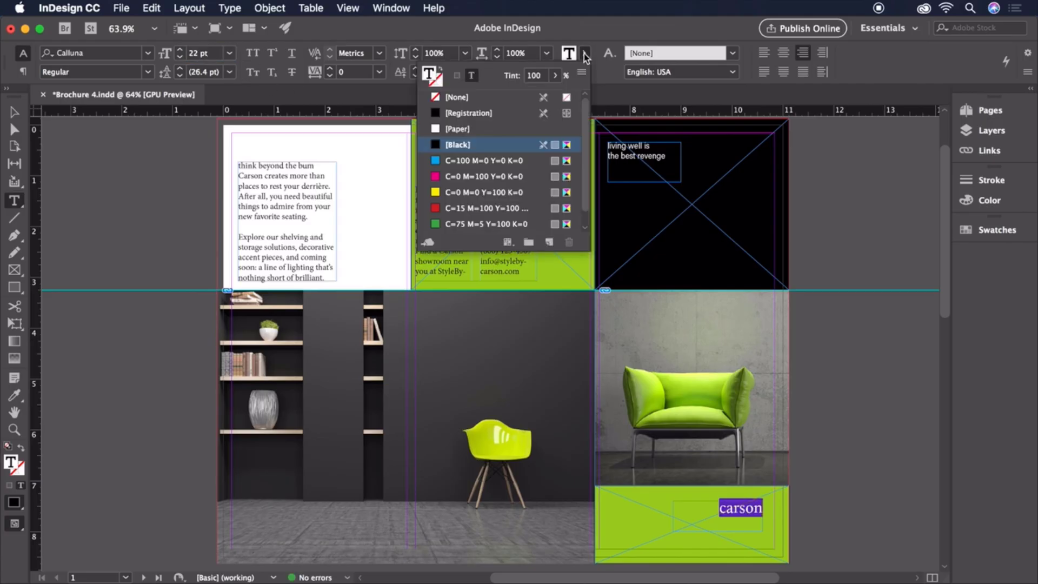
{"action": "left_click", "coordinate": [471, 131]}
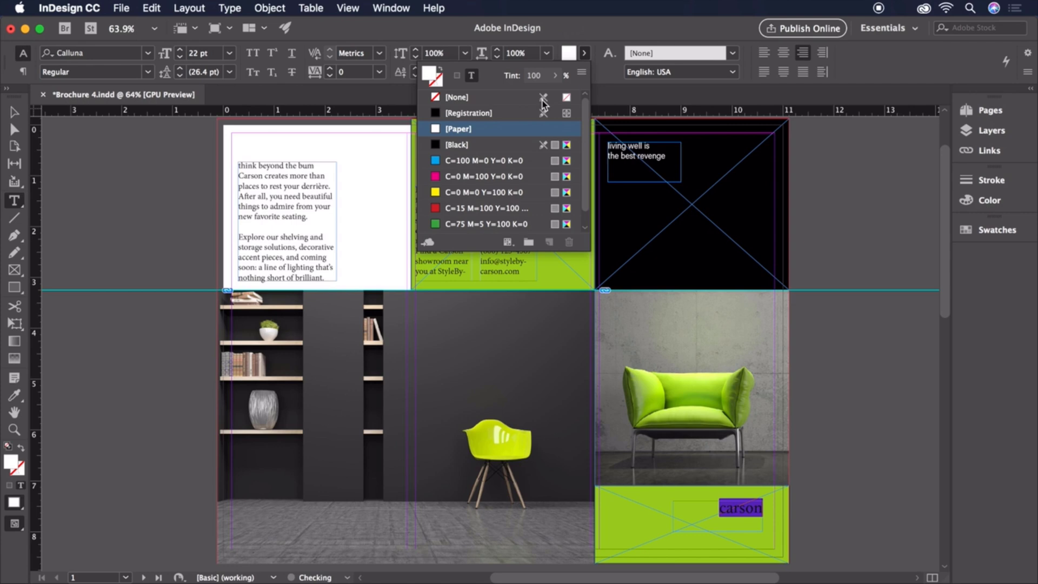
{"action": "left_click", "coordinate": [583, 56]}
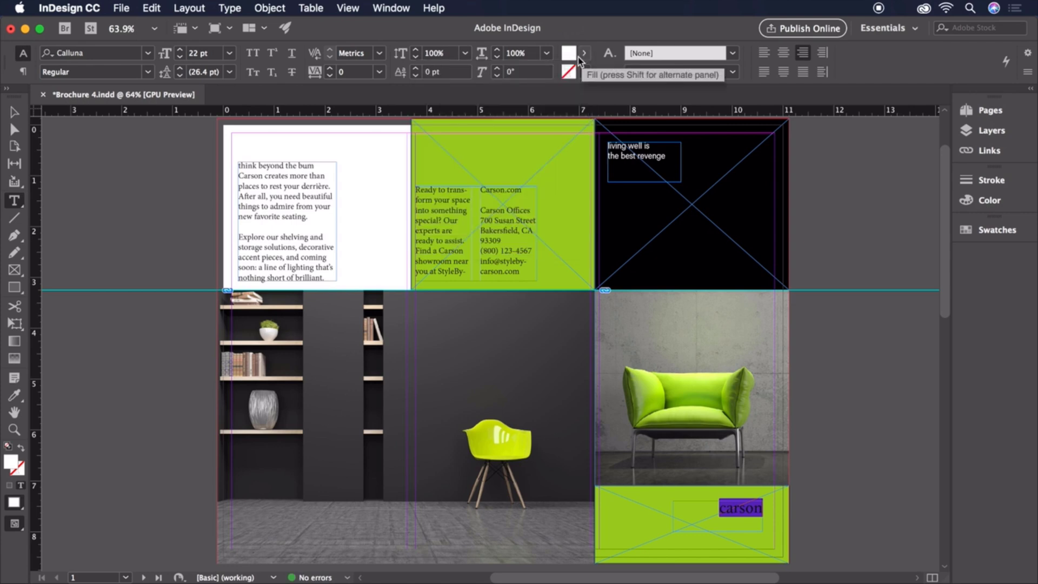
Set the 'think beyond the bum' heading in Acumin Pro SemiCondensed Light with 15 pt leading
{"action": "triple_click", "coordinate": [301, 163]}
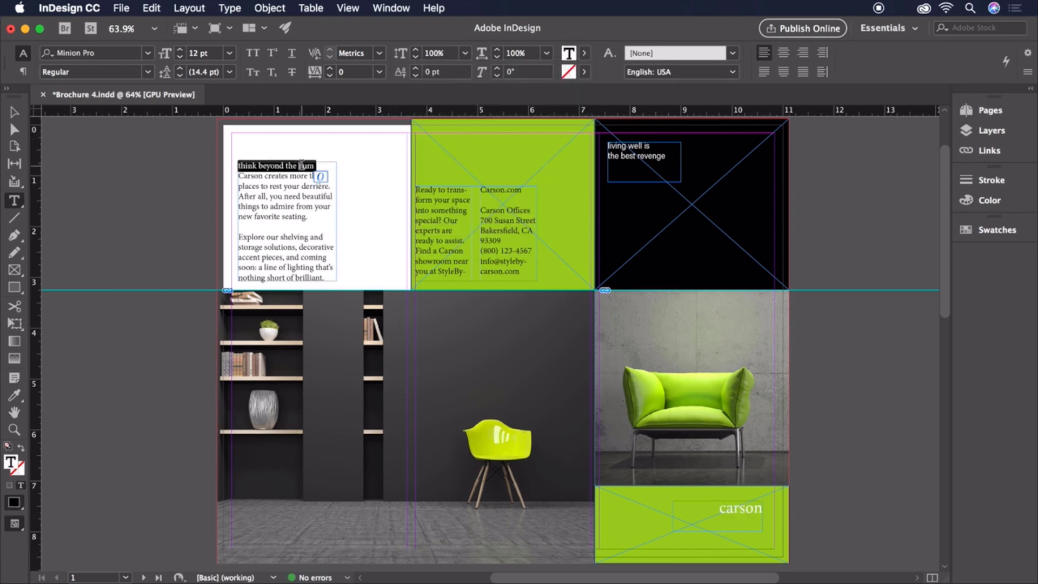
{"action": "left_click", "coordinate": [150, 52]}
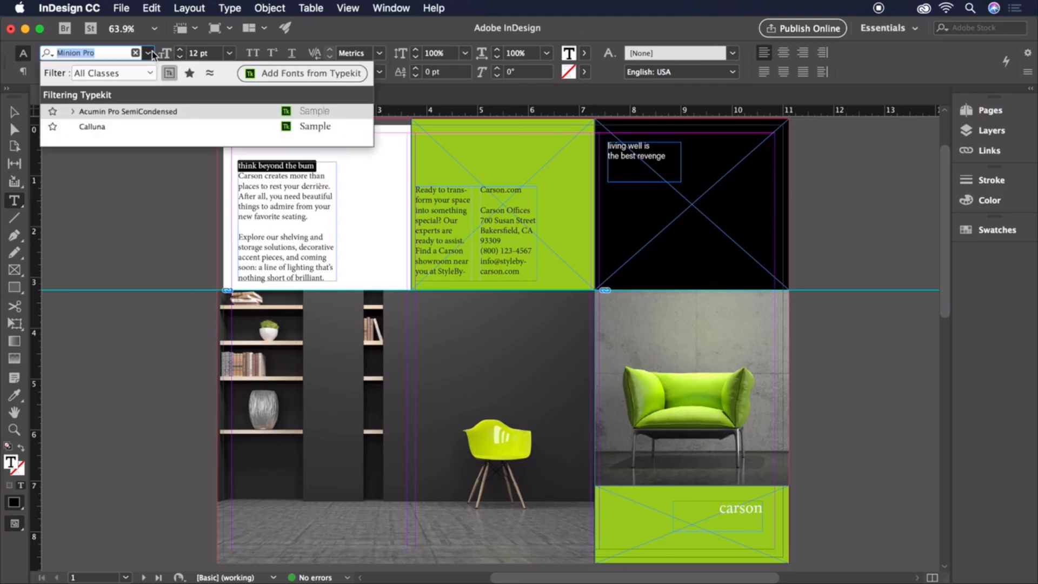
{"action": "left_click", "coordinate": [153, 112]}
{"action": "left_click", "coordinate": [151, 68]}
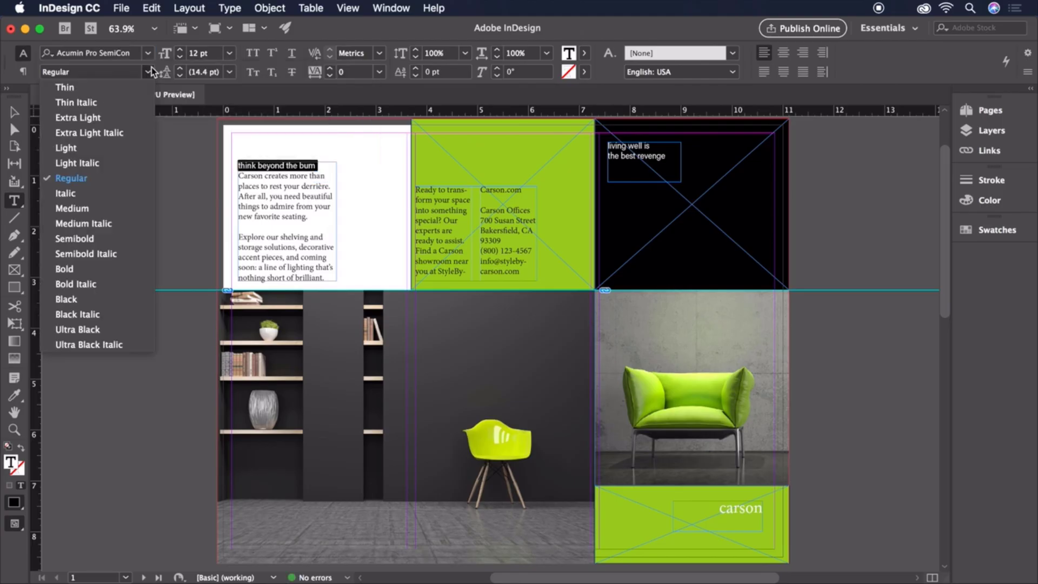
{"action": "left_click", "coordinate": [77, 149]}
{"action": "left_click", "coordinate": [206, 69]}
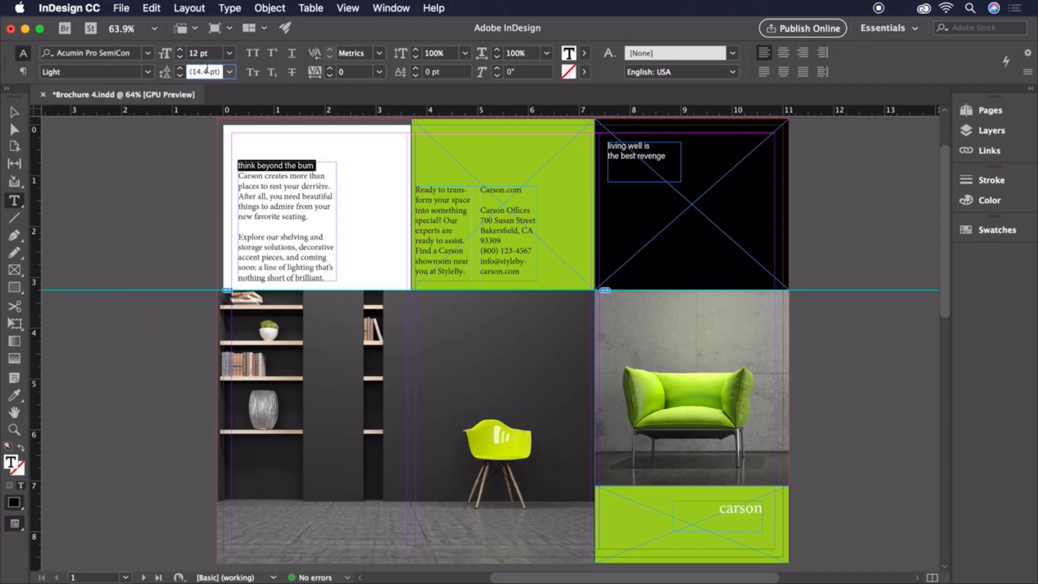
{"action": "key", "text": "BackSpace"}
{"action": "key", "text": "BackSpace"}
{"action": "key", "text": "BackSpace"}
{"action": "type", "text": "5"}
{"action": "key", "text": "Return"}
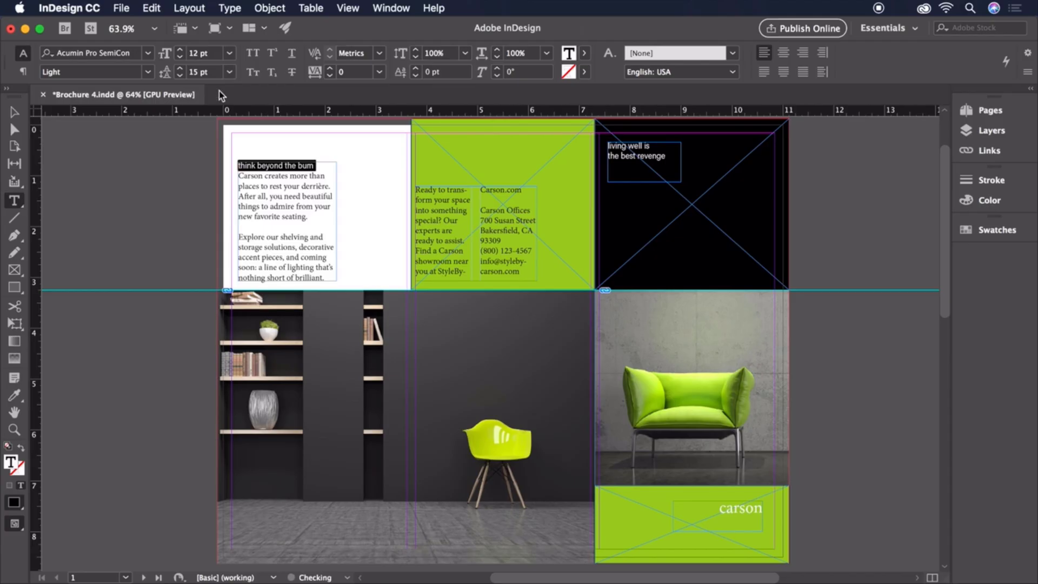
Set the body paragraphs under the heading in Calluna 9.5 pt on 14 pt leading
{"action": "left_click_drag", "start_coordinate": [237, 175], "coordinate": [341, 298]}
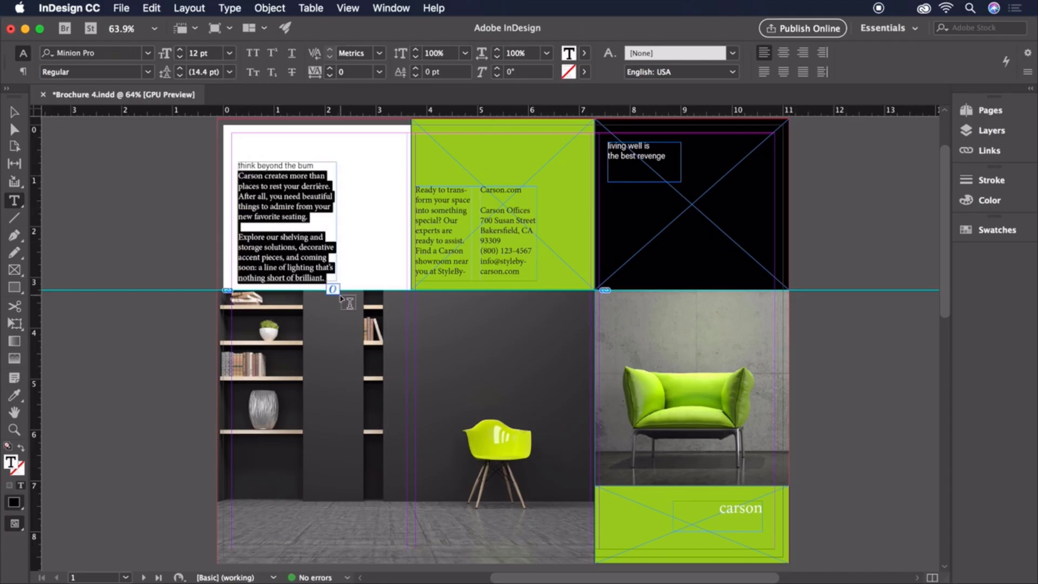
{"action": "left_click", "coordinate": [147, 52]}
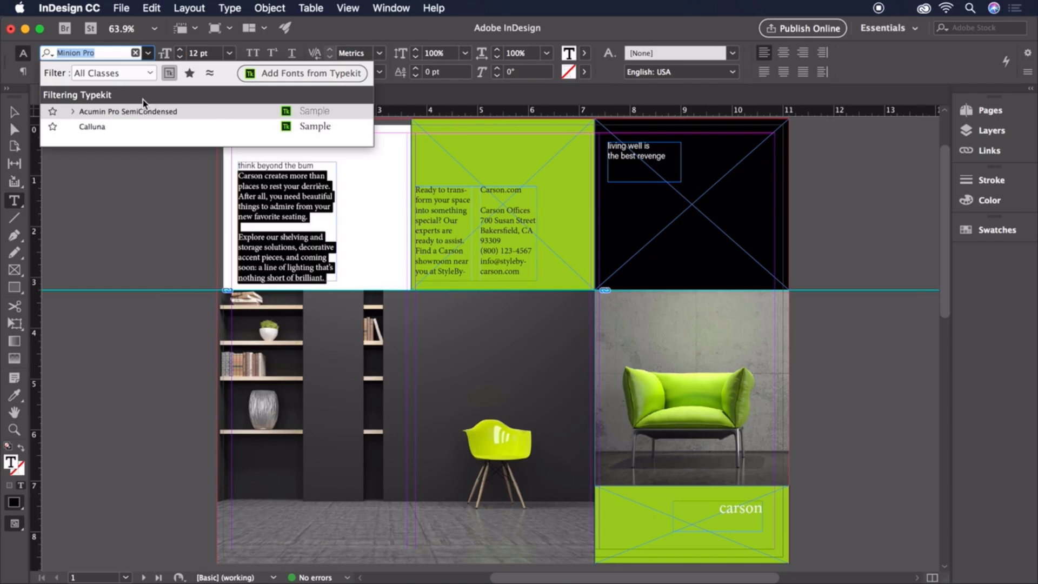
{"action": "left_click", "coordinate": [128, 126]}
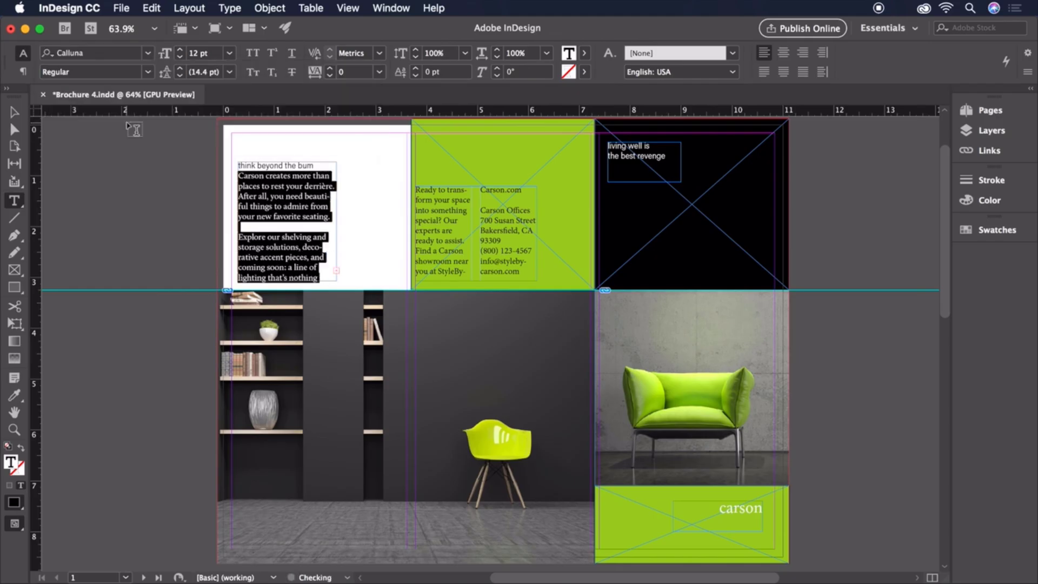
{"action": "left_click", "coordinate": [197, 53]}
{"action": "type", "text": "9.5"}
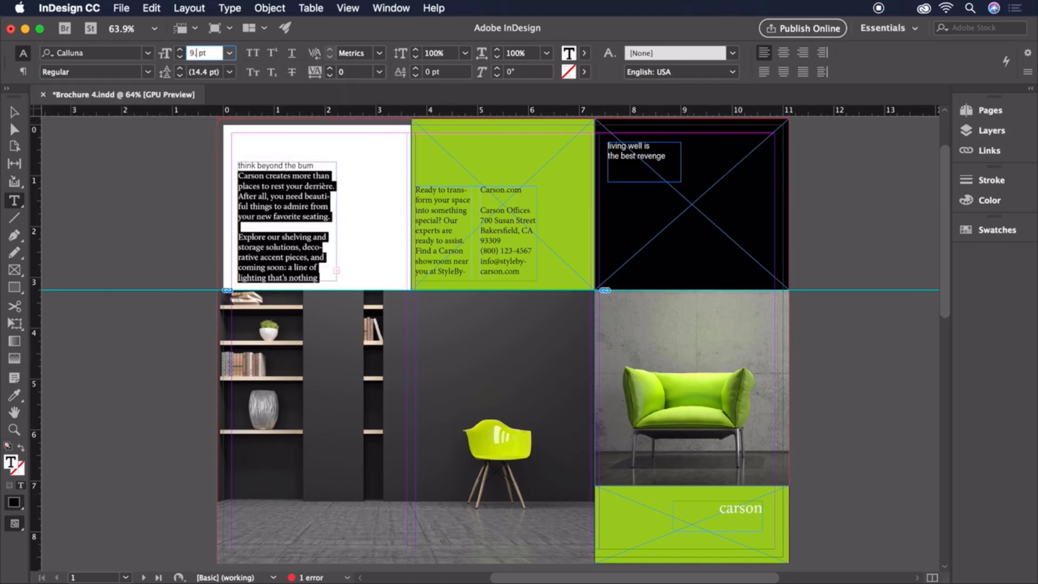
{"action": "key", "text": "Return"}
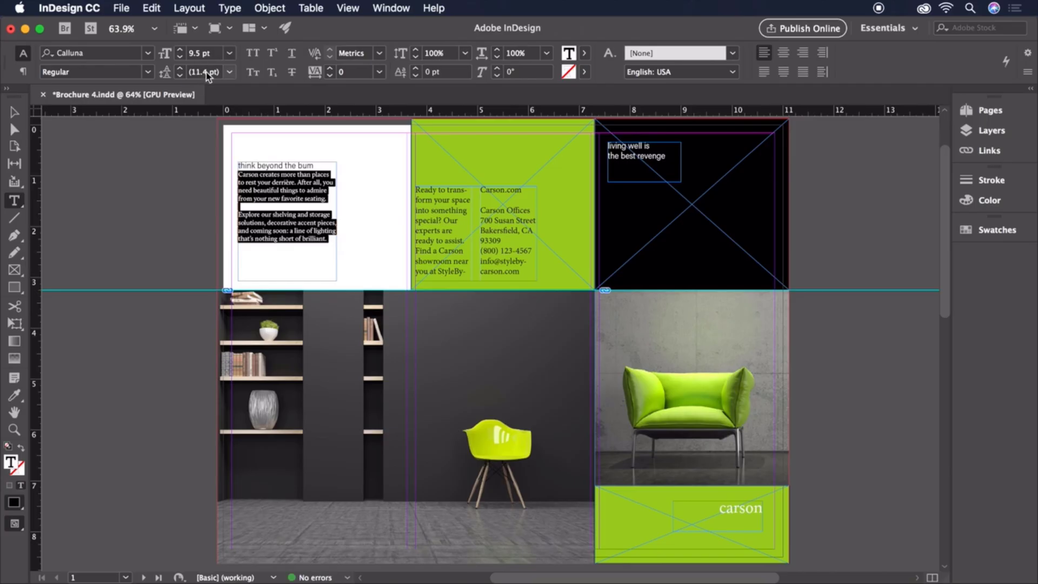
{"action": "left_click", "coordinate": [200, 71]}
{"action": "key", "text": "BackSpace"}
{"action": "key", "text": "BackSpace"}
{"action": "key", "text": "BackSpace"}
{"action": "key", "text": "BackSpace"}
{"action": "key", "text": "BackSpace"}
{"action": "type", "text": "14"}
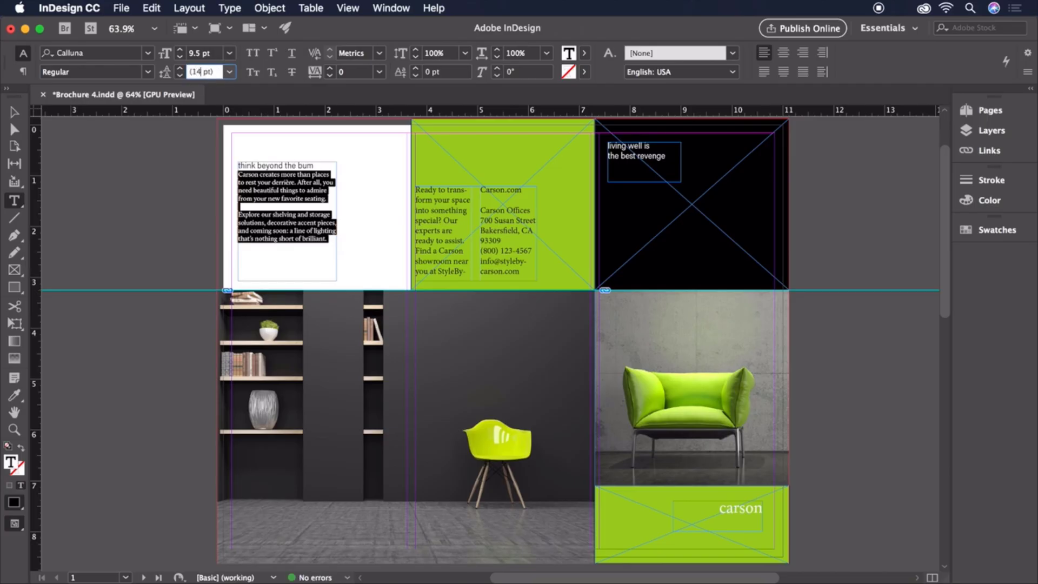
Set the green-panel contact text in Acumin Pro SemiCondensed Light, 10 pt on 15 pt leading
{"action": "left_click_drag", "start_coordinate": [415, 189], "coordinate": [520, 273]}
{"action": "left_click", "coordinate": [147, 52]}
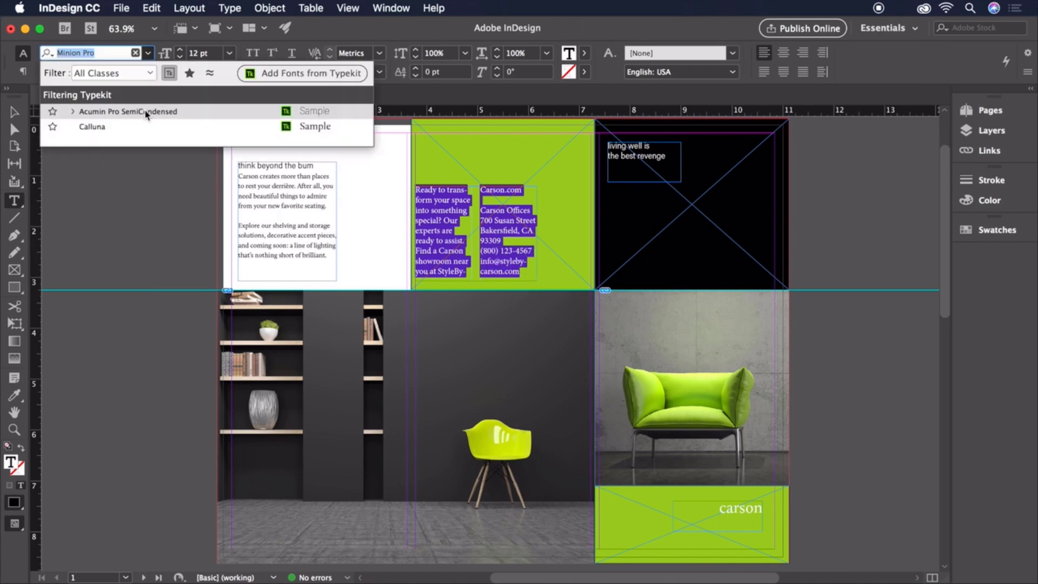
{"action": "left_click", "coordinate": [146, 112]}
{"action": "left_click", "coordinate": [148, 71]}
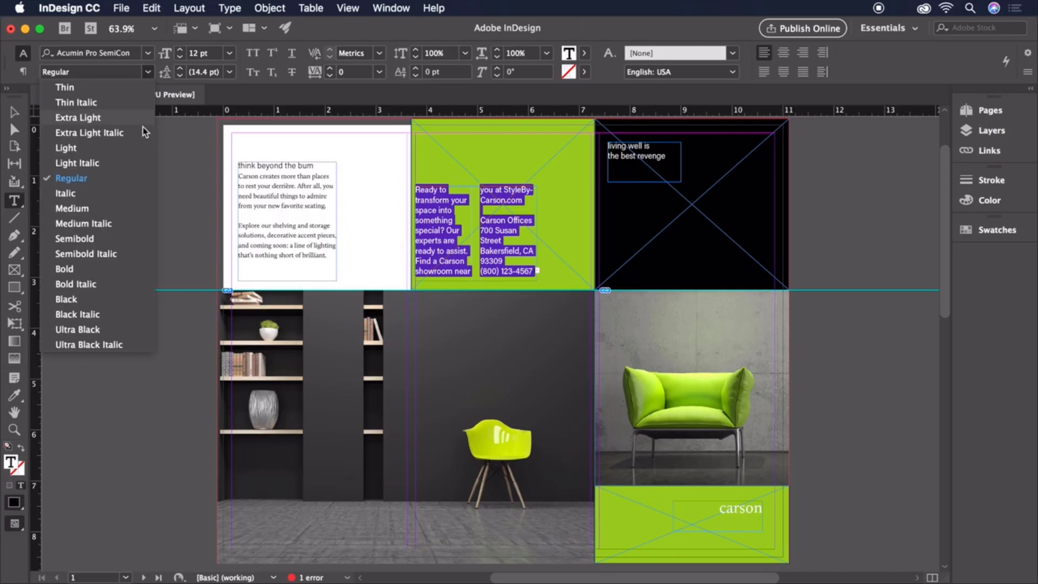
{"action": "left_click", "coordinate": [74, 153]}
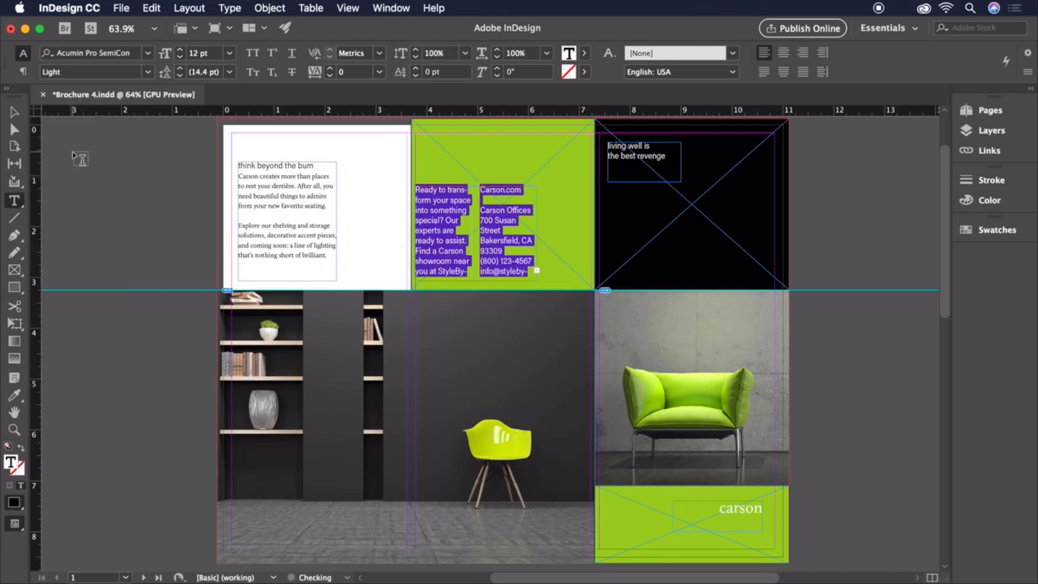
{"action": "left_click", "coordinate": [212, 56]}
{"action": "key", "text": "BackSpace"}
{"action": "type", "text": "0"}
{"action": "left_click", "coordinate": [207, 72]}
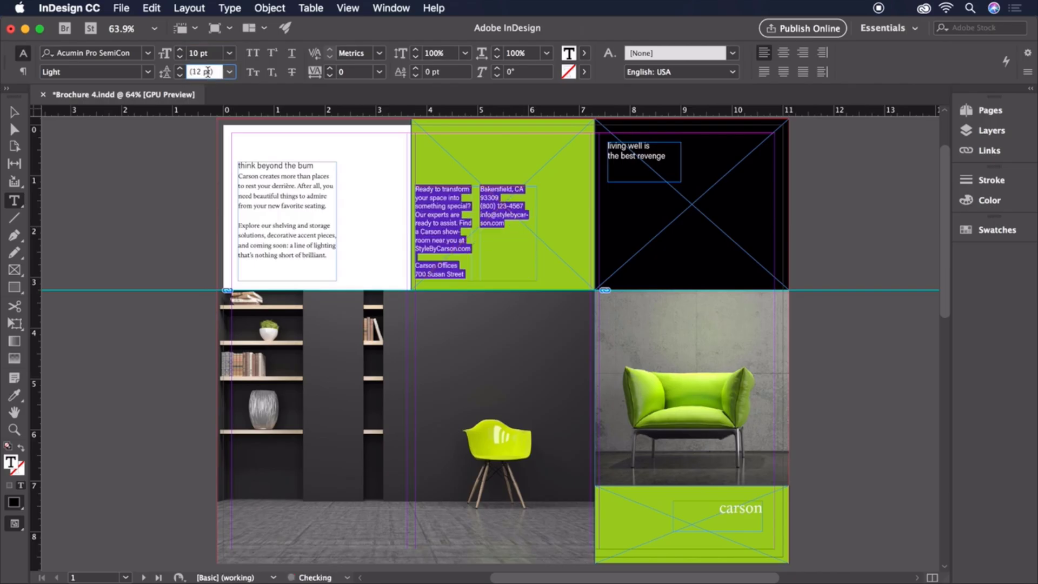
{"action": "key", "text": "BackSpace"}
{"action": "type", "text": "5"}
{"action": "key", "text": "Return"}
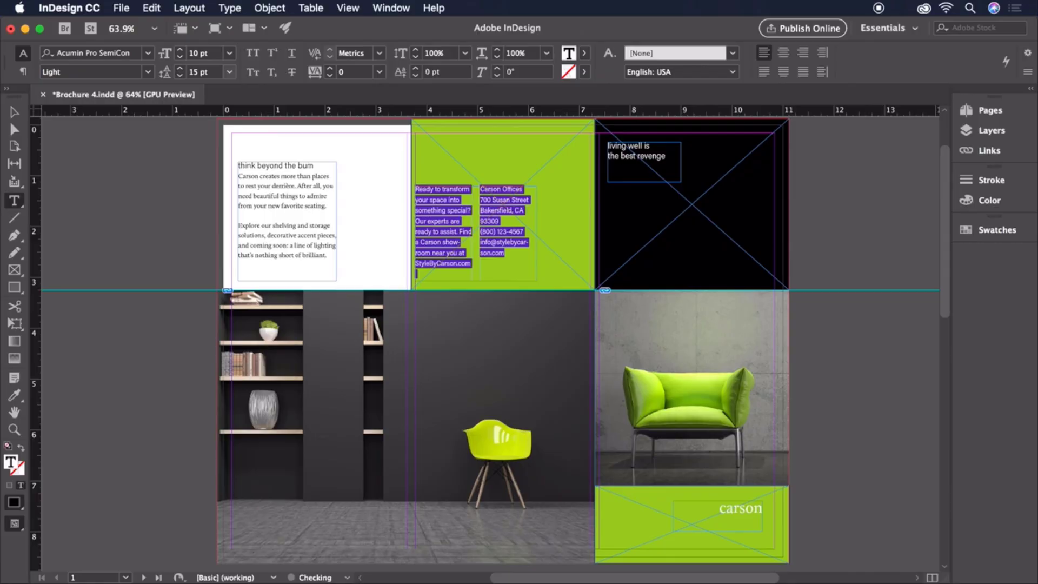
Select all the page-2 body text and set it in Calluna 9.5 pt
{"action": "scroll", "coordinate": [437, 233], "scroll_direction": "down", "scroll_amount": 10}
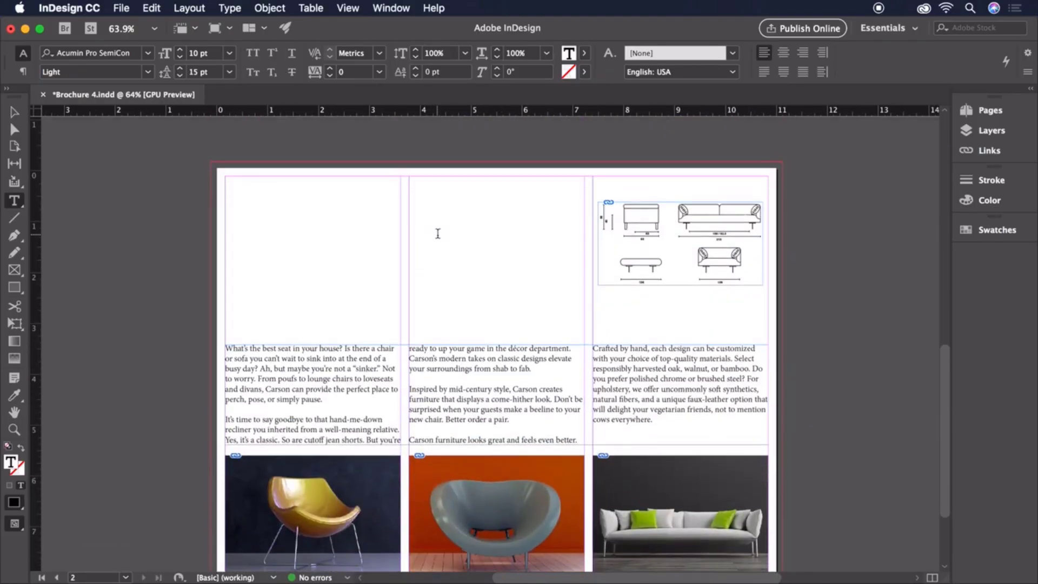
{"action": "scroll", "coordinate": [438, 234], "scroll_direction": "down", "scroll_amount": 3}
{"action": "left_click", "coordinate": [255, 315]}
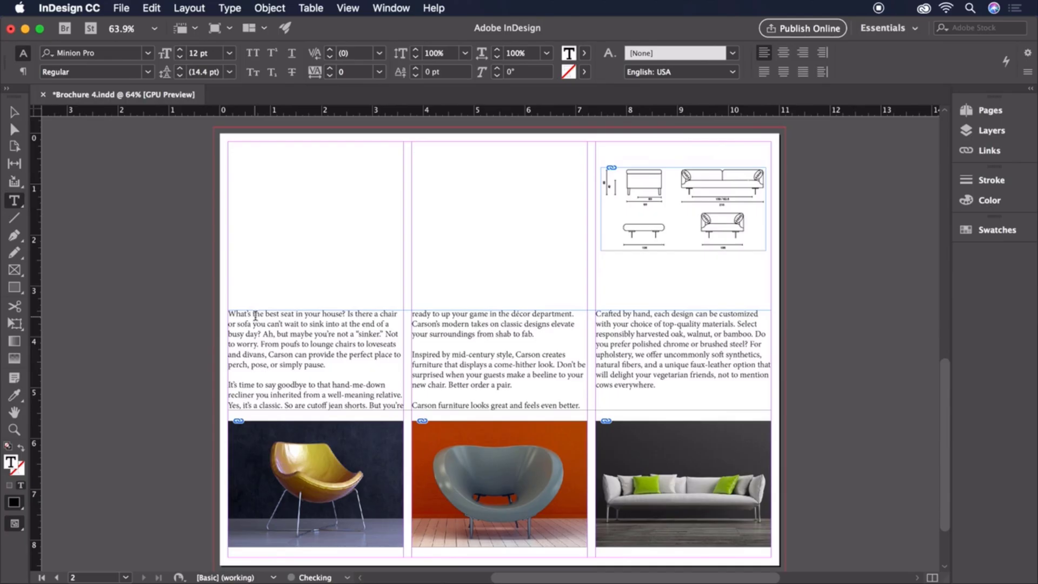
{"action": "key", "text": "super+a"}
{"action": "left_click", "coordinate": [148, 53]}
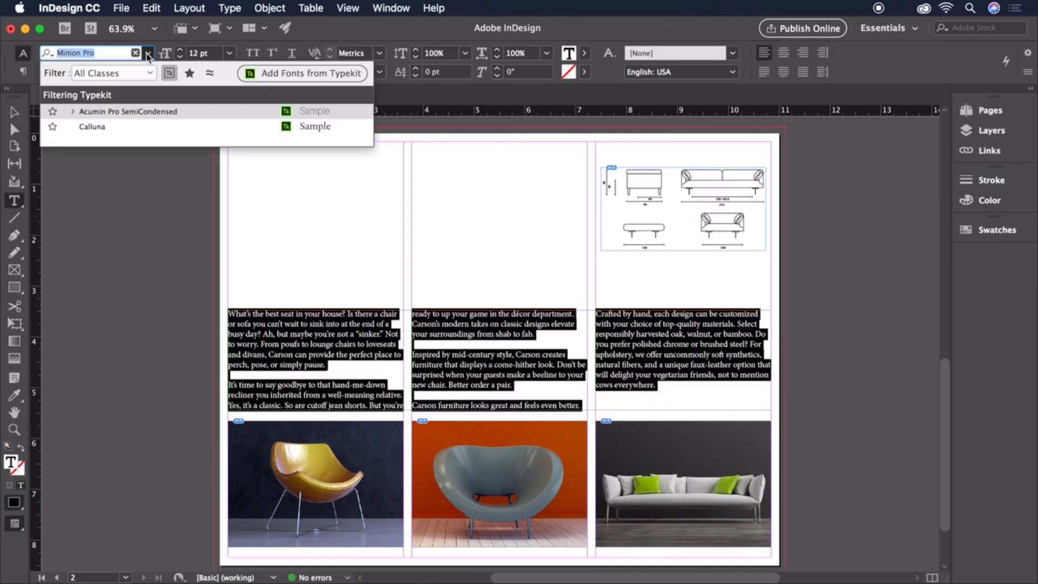
{"action": "left_click", "coordinate": [116, 127]}
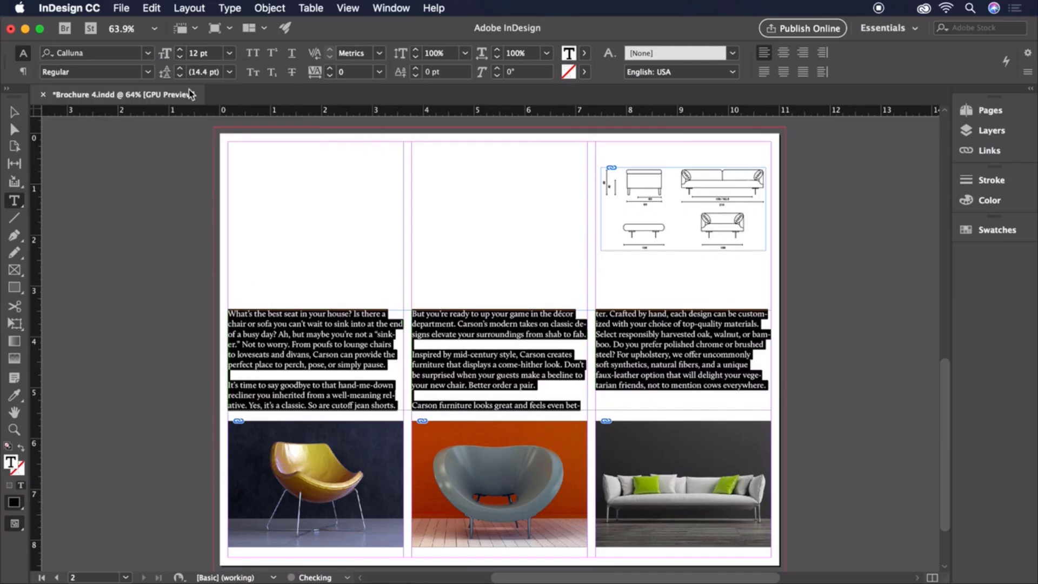
{"action": "left_click", "coordinate": [199, 52]}
{"action": "key", "text": "BackSpace"}
{"action": "key", "text": "BackSpace"}
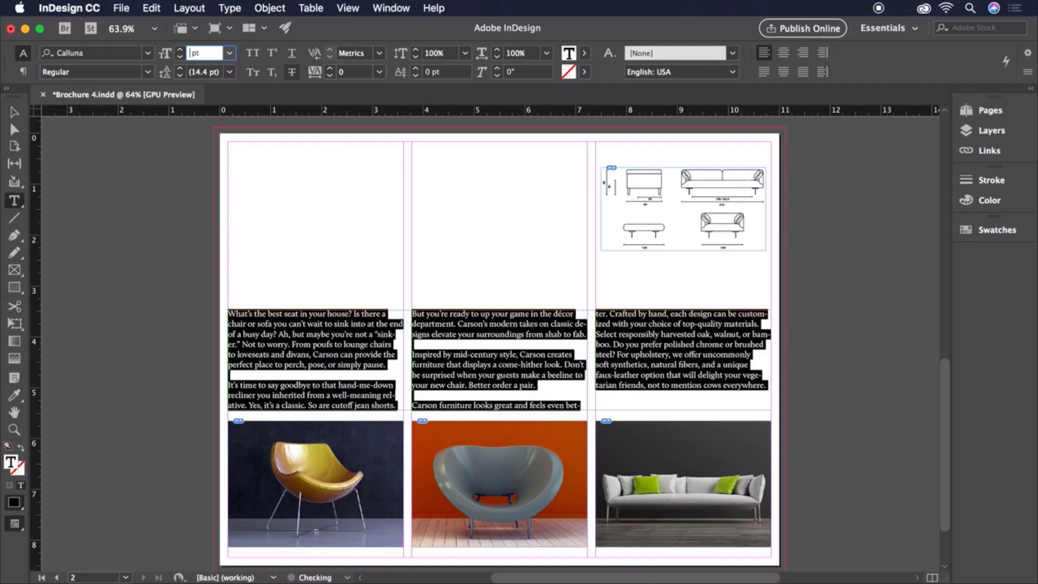
{"action": "type", "text": "9.5"}
{"action": "key", "text": "Return"}
Give the body text 14 pt leading and save the brochure
{"action": "left_click", "coordinate": [203, 71]}
{"action": "key", "text": "BackSpace"}
{"action": "key", "text": "BackSpace"}
{"action": "key", "text": "BackSpace"}
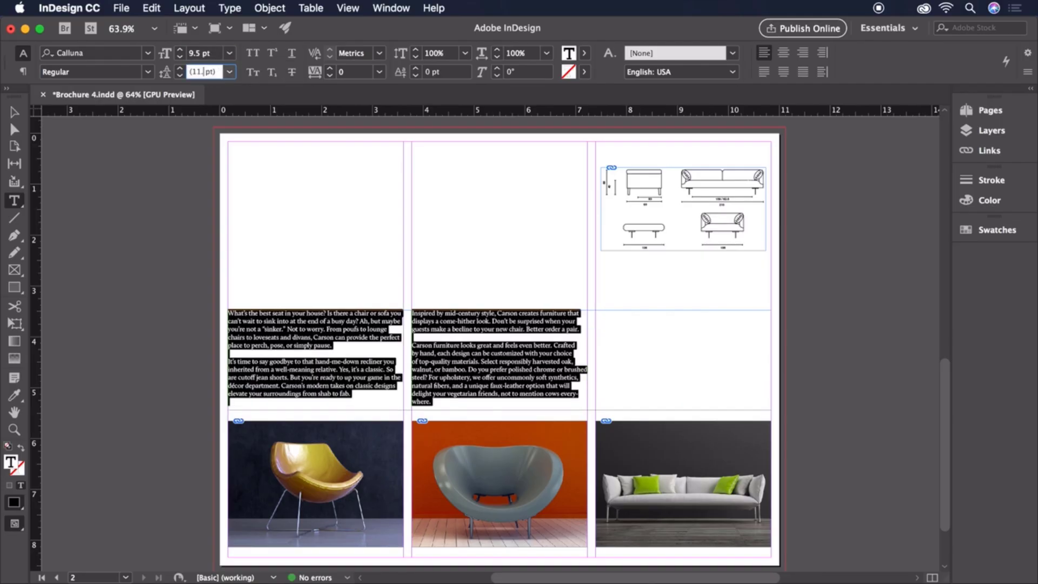
{"action": "type", "text": "4"}
{"action": "key", "text": "Return"}
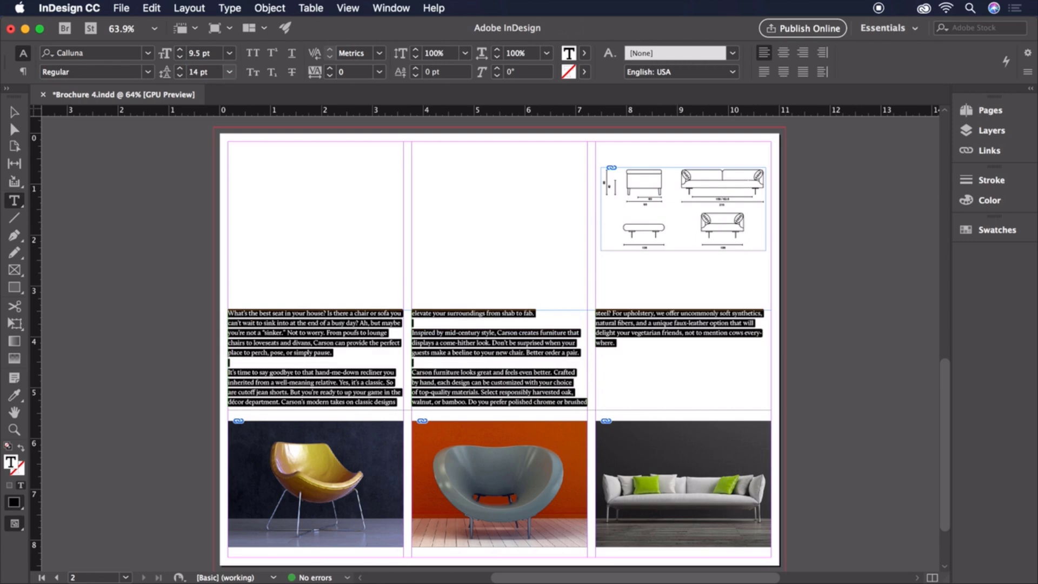
{"action": "left_click", "coordinate": [121, 8]}
{"action": "left_click", "coordinate": [145, 88]}
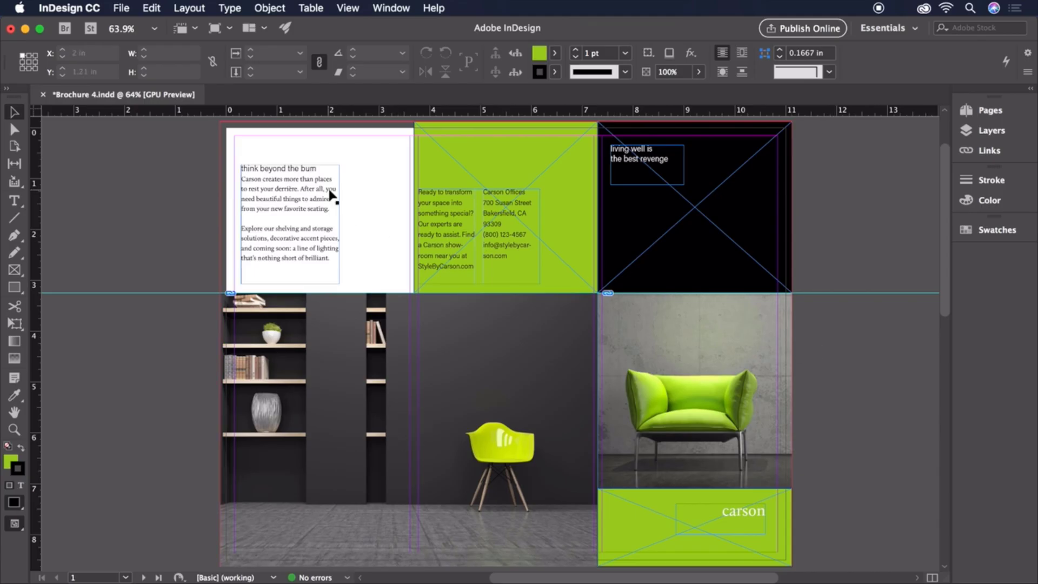
Place Carson-logo.ai beside the Carson Offices address, sized about 0.9 × 1.32 in
{"action": "left_click", "coordinate": [121, 8]}
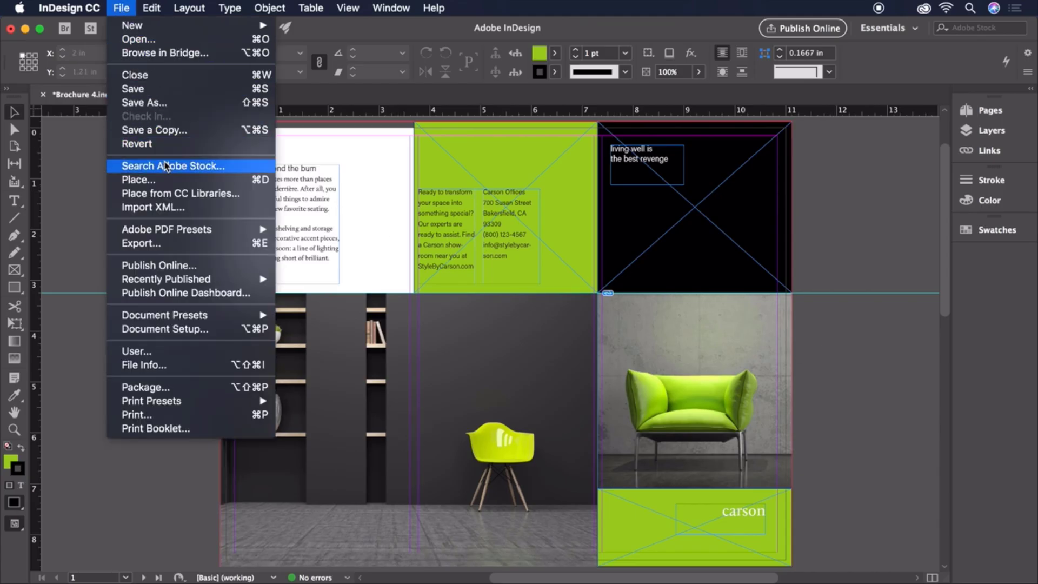
{"action": "left_click", "coordinate": [157, 179]}
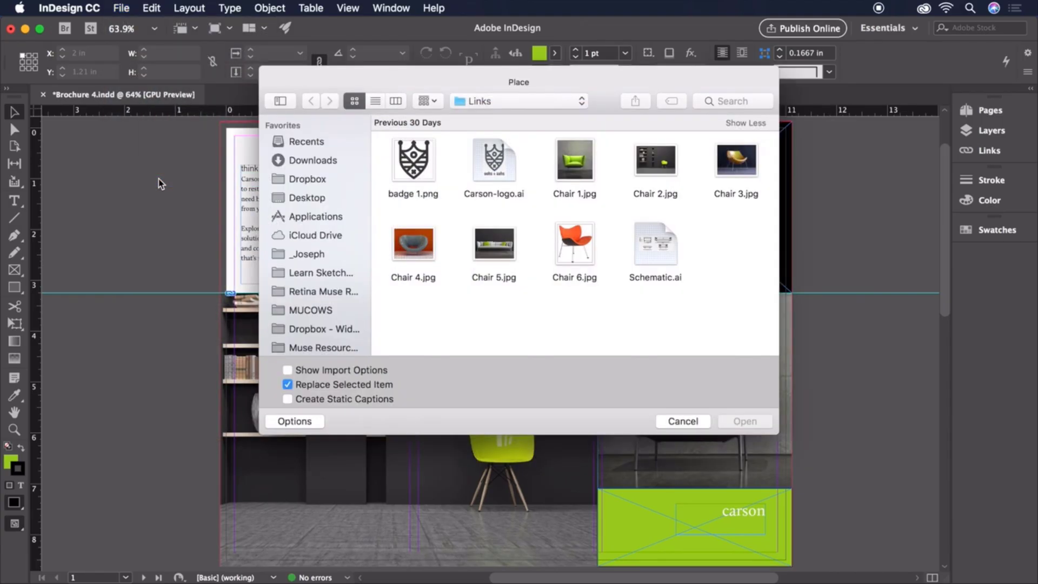
{"action": "left_click", "coordinate": [487, 170]}
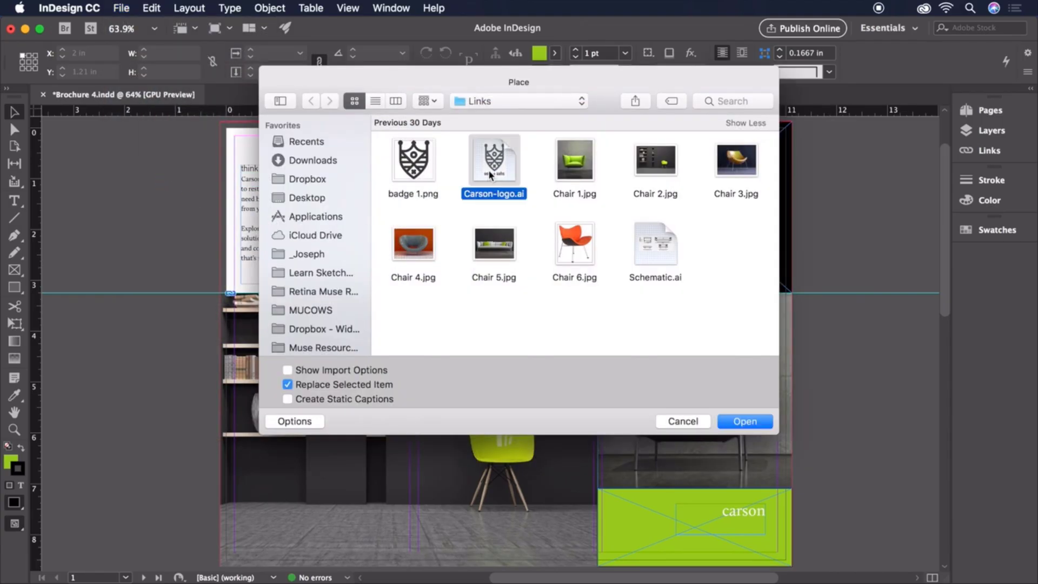
{"action": "double_click", "coordinate": [488, 170]}
{"action": "left_click", "coordinate": [545, 200]}
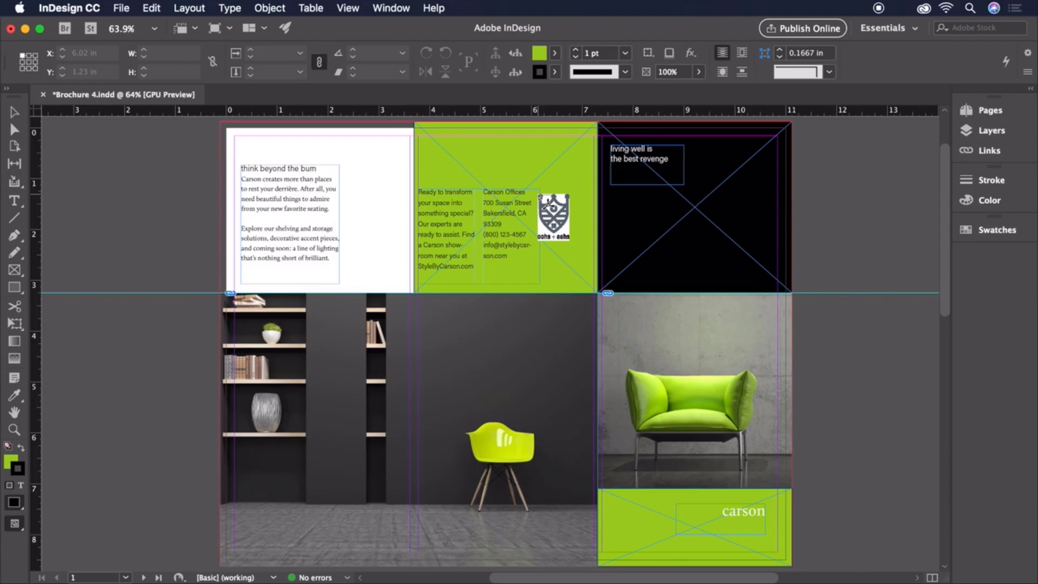
{"action": "left_click_drag", "start_coordinate": [543, 195], "coordinate": [581, 260]}
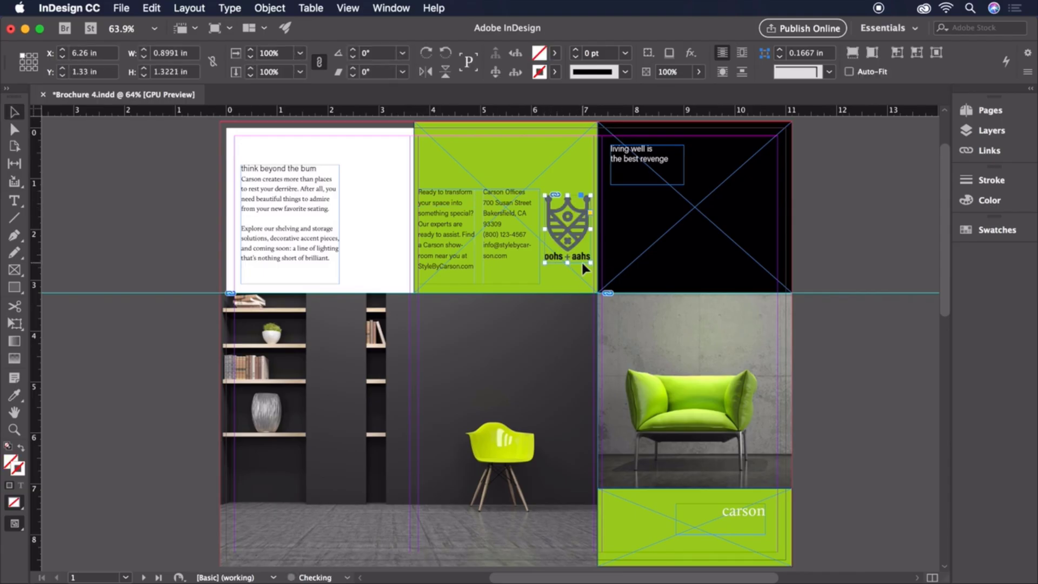
Add a horizontal guide at 2.71 in and lower the 'think beyond the bum' frame to Y 0.89 in
{"action": "left_click", "coordinate": [520, 259]}
{"action": "left_click", "coordinate": [320, 237]}
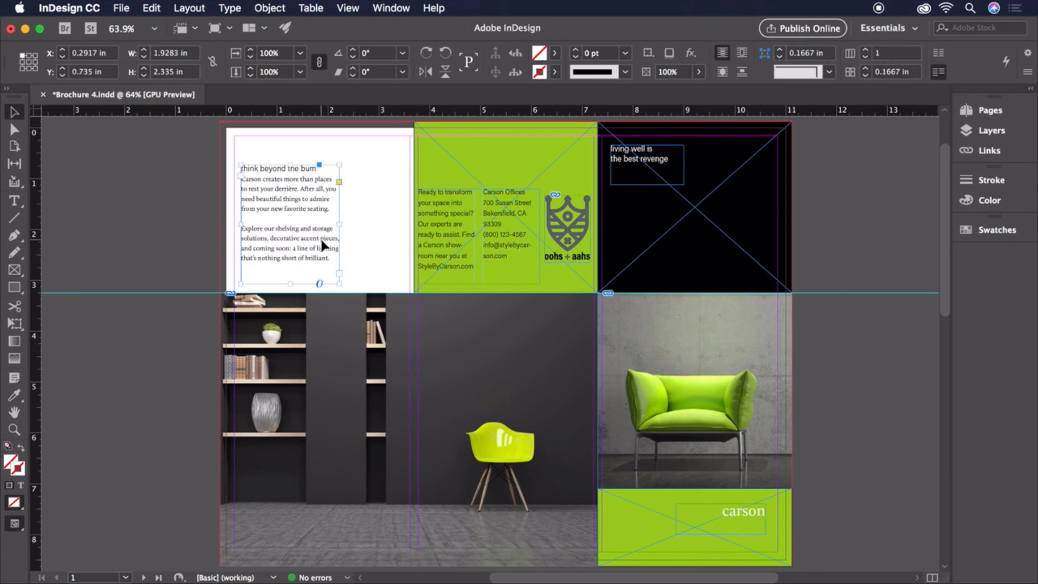
{"action": "left_click", "coordinate": [521, 260]}
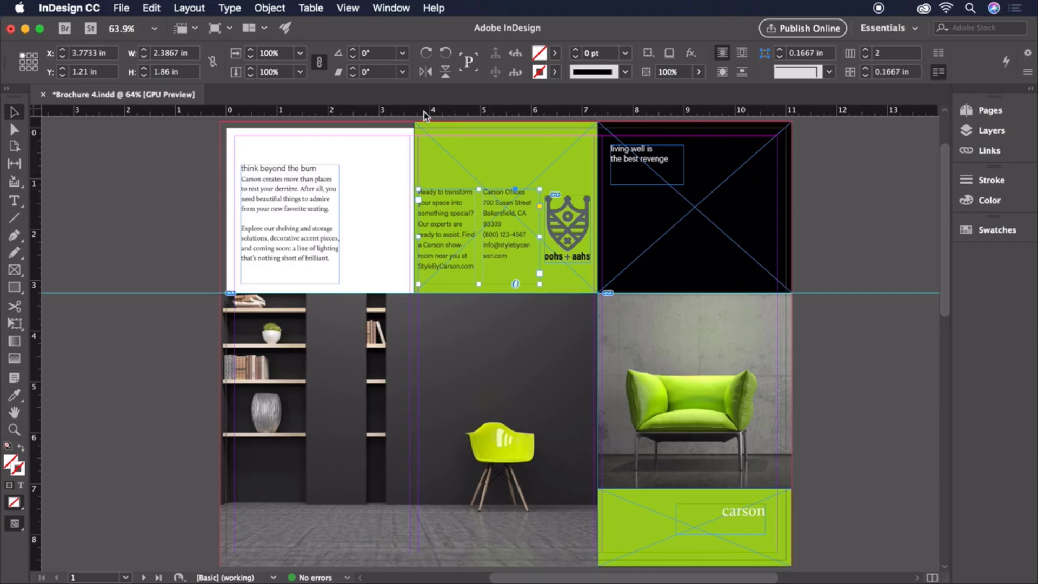
{"action": "left_click_drag", "start_coordinate": [424, 116], "coordinate": [453, 269]}
{"action": "left_click", "coordinate": [323, 222]}
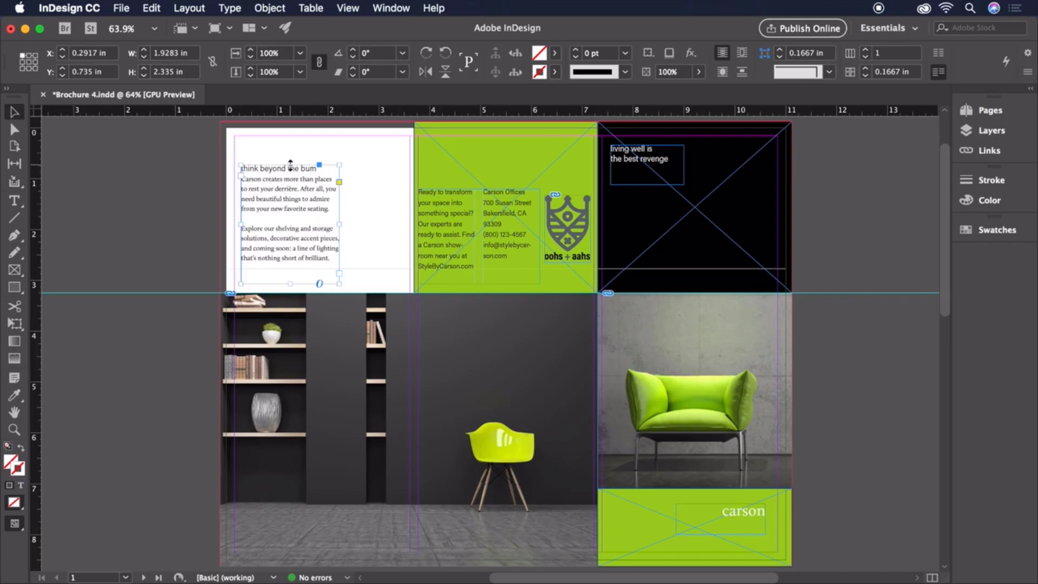
{"action": "left_click_drag", "start_coordinate": [291, 164], "coordinate": [291, 172]}
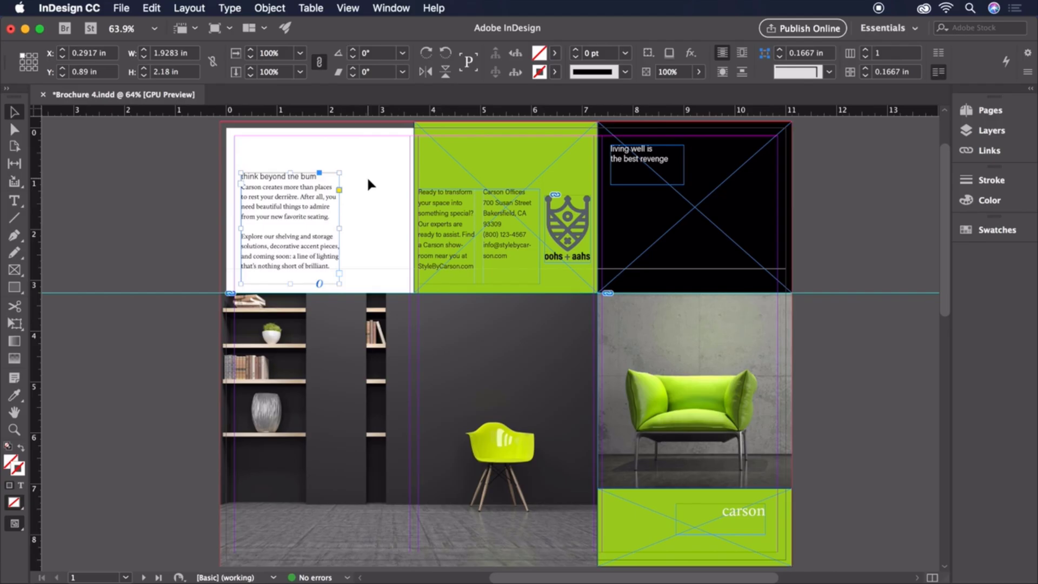
Set the stroke of the top and bottom green panels to None
{"action": "left_click", "coordinate": [510, 146]}
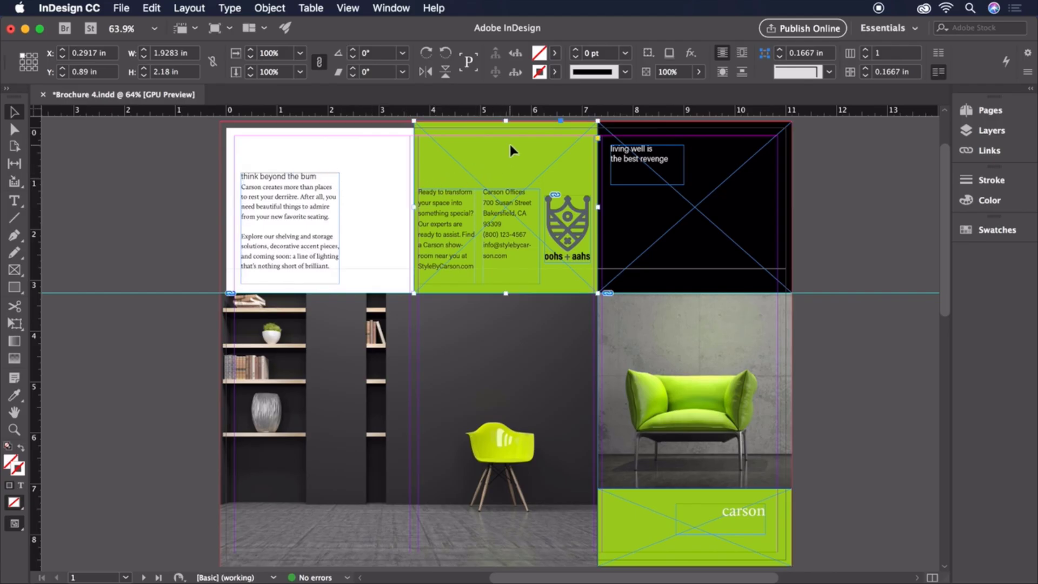
{"action": "left_click", "coordinate": [644, 525], "text": "shift"}
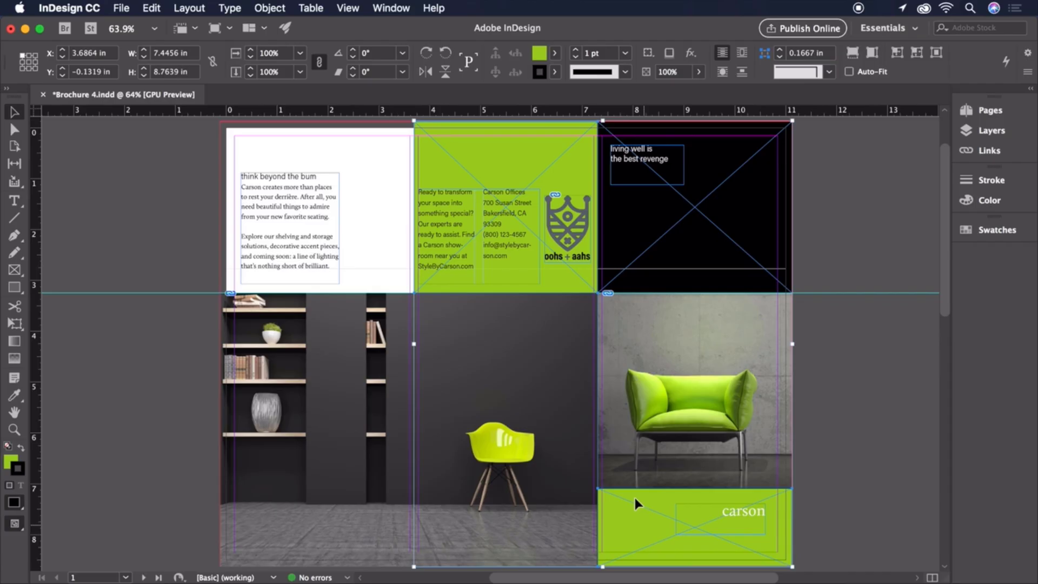
{"action": "left_click", "coordinate": [554, 72]}
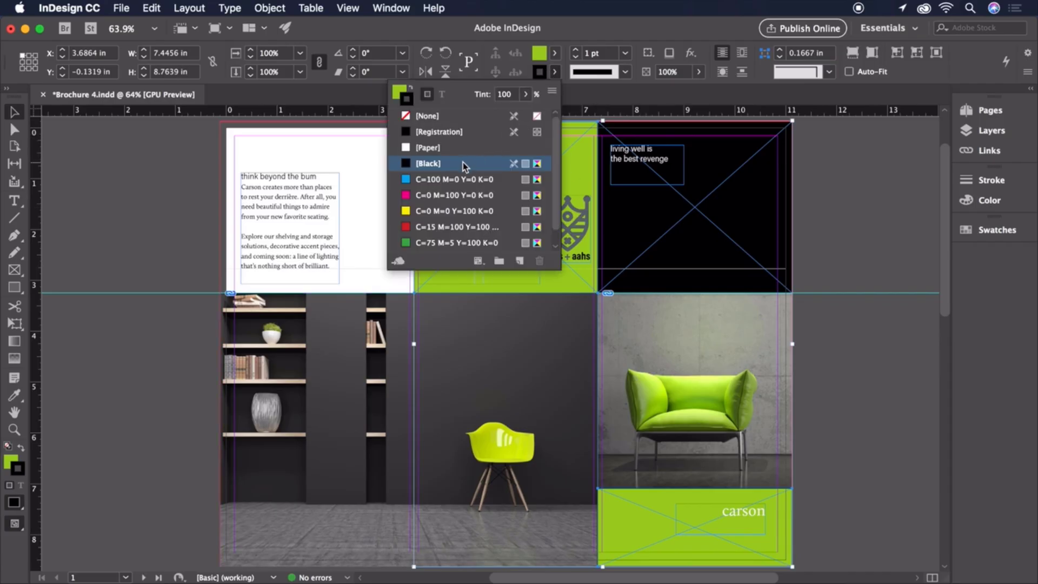
{"action": "left_click", "coordinate": [439, 116]}
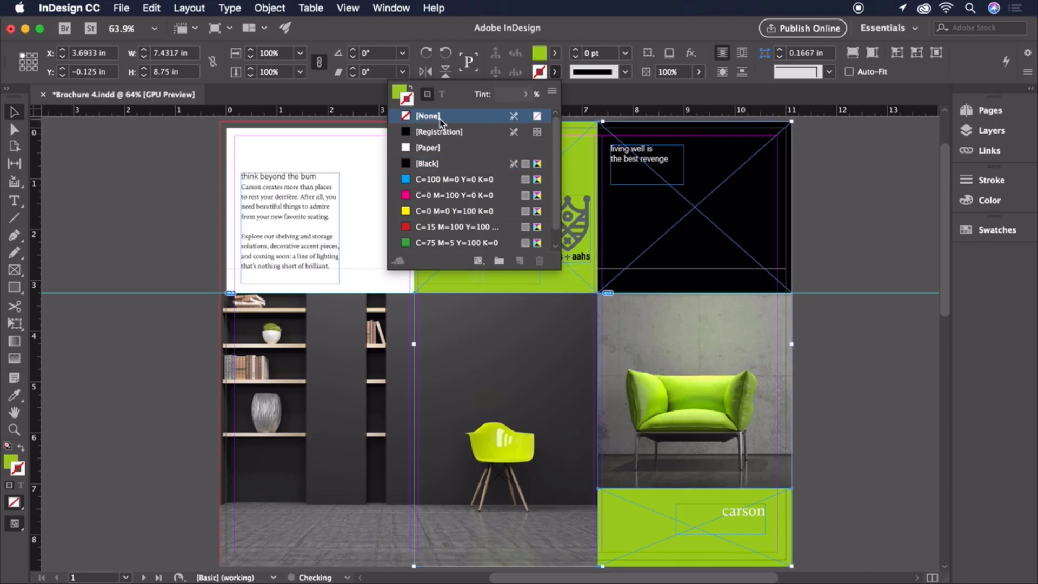
{"action": "left_click", "coordinate": [172, 199]}
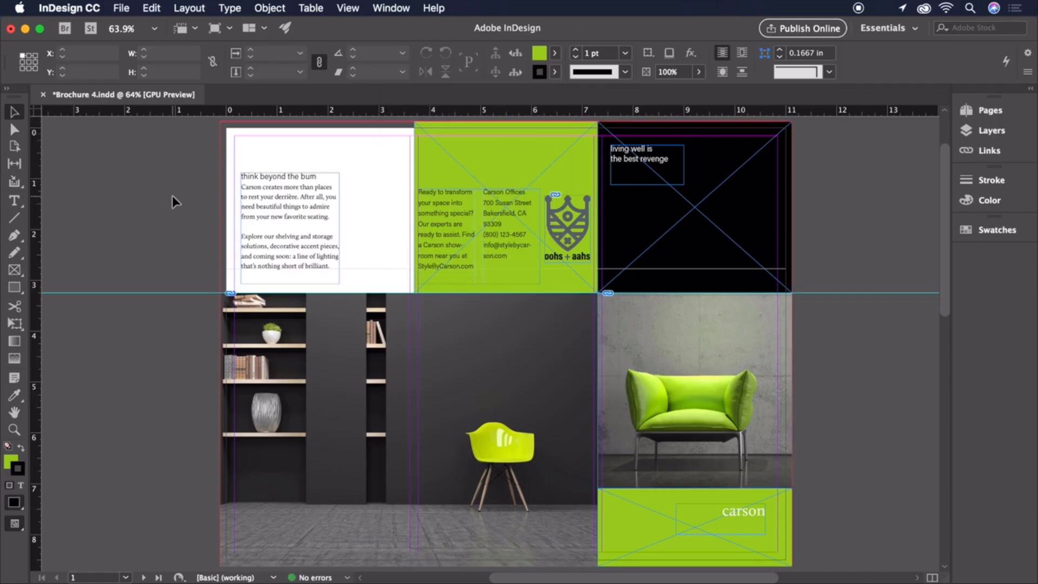
Draw a 10.68 in horizontal rule across page 2 above the body text, stroked at 0.5 pt
{"action": "scroll", "coordinate": [172, 201], "scroll_direction": "down", "scroll_amount": 15}
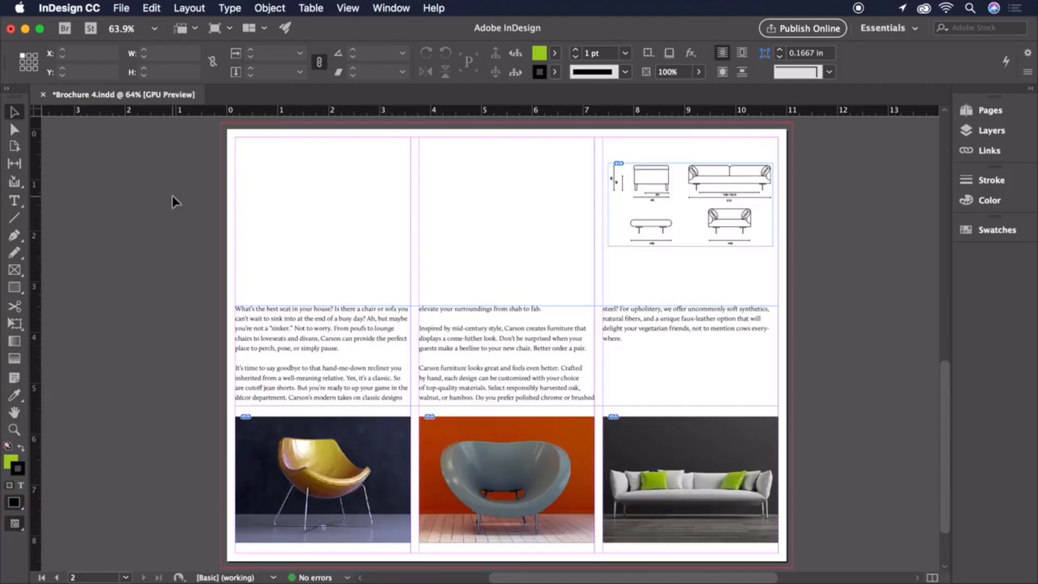
{"action": "left_click", "coordinate": [10, 220]}
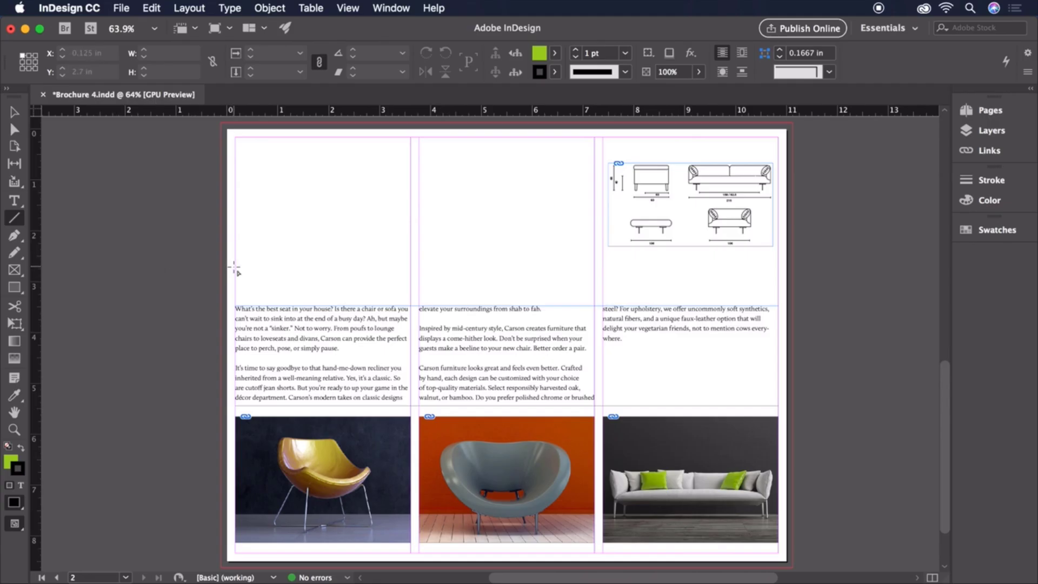
{"action": "mouse_move", "coordinate": [234, 266]}
{"action": "left_mouse_down"}
{"action": "mouse_move", "coordinate": [597, 270]}
{"action": "mouse_move", "coordinate": [632, 260]}
{"action": "mouse_move", "coordinate": [784, 270]}
{"action": "mouse_move", "coordinate": [776, 286]}
{"action": "mouse_move", "coordinate": [777, 264]}
{"action": "mouse_move", "coordinate": [779, 291]}
{"action": "mouse_move", "coordinate": [778, 257]}
{"action": "mouse_move", "coordinate": [779, 269]}
{"action": "left_mouse_up"}
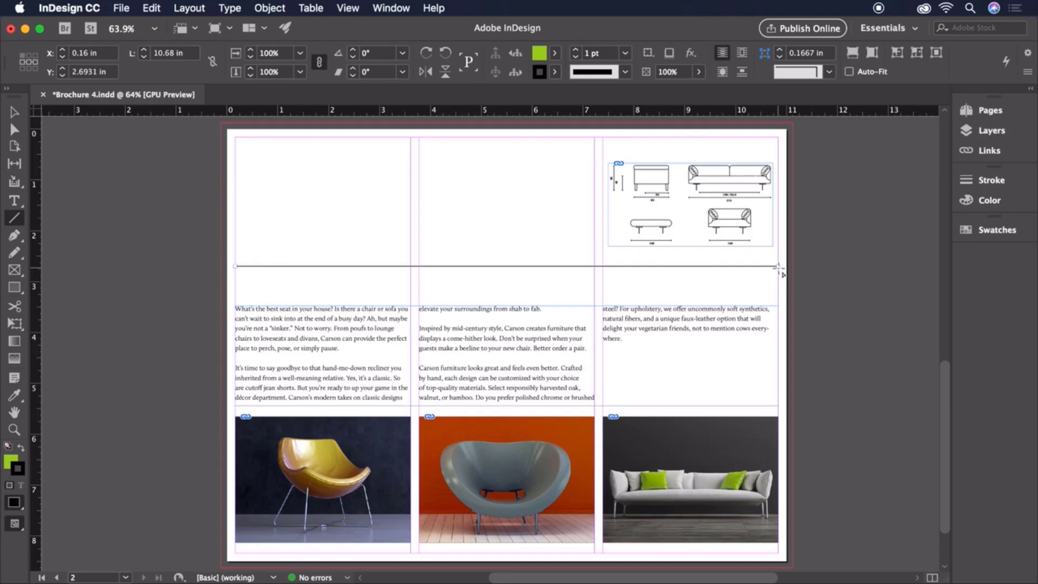
{"action": "left_click", "coordinate": [589, 53]}
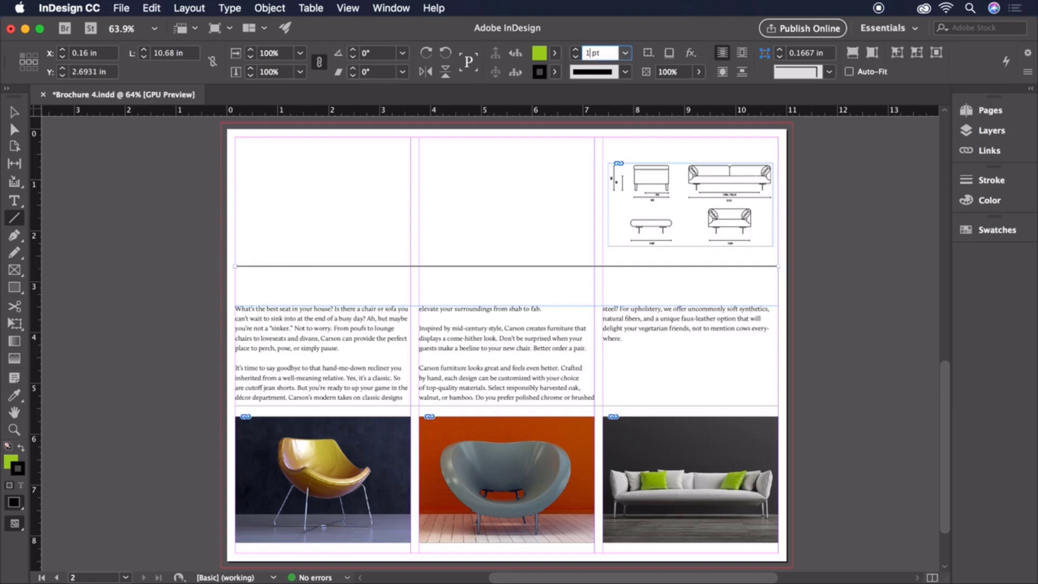
{"action": "key", "text": "BackSpace"}
{"action": "type", "text": "0.5"}
{"action": "key", "text": "Return"}
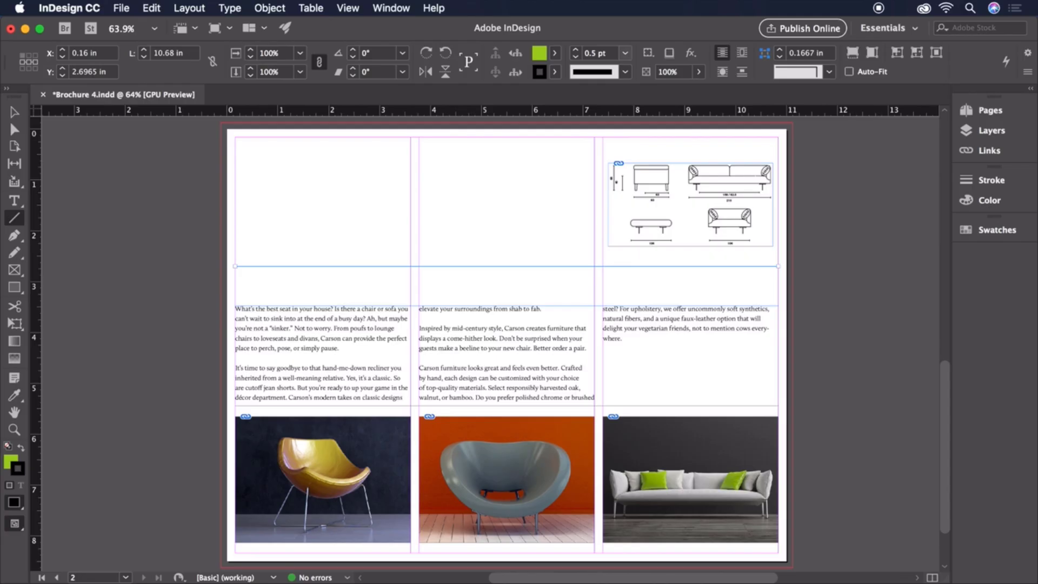
Place Chair 6.jpg in column one, wrap text around its bounding box, and widen it slightly
{"action": "left_click", "coordinate": [122, 8]}
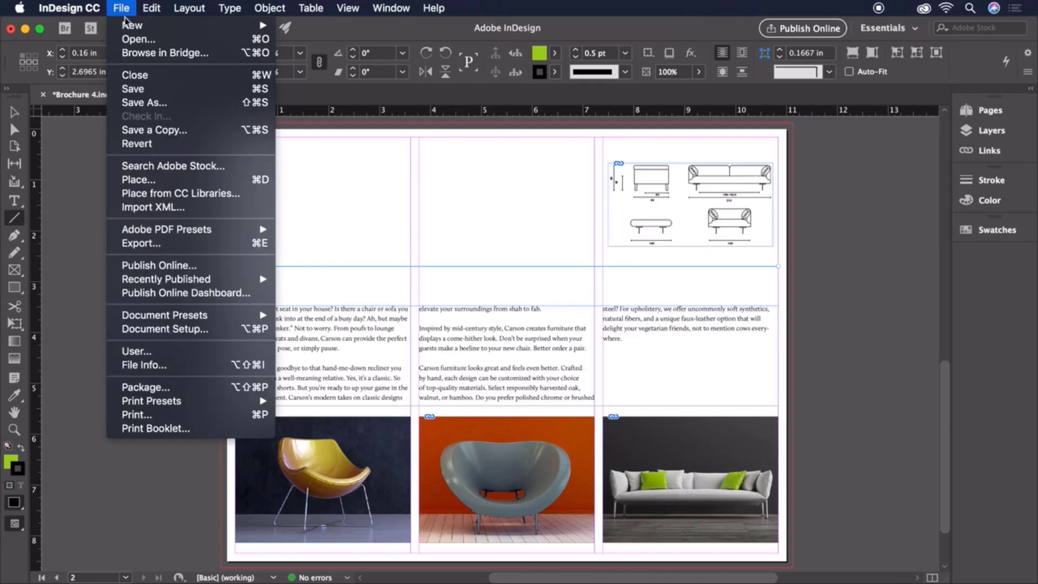
{"action": "left_click", "coordinate": [161, 182]}
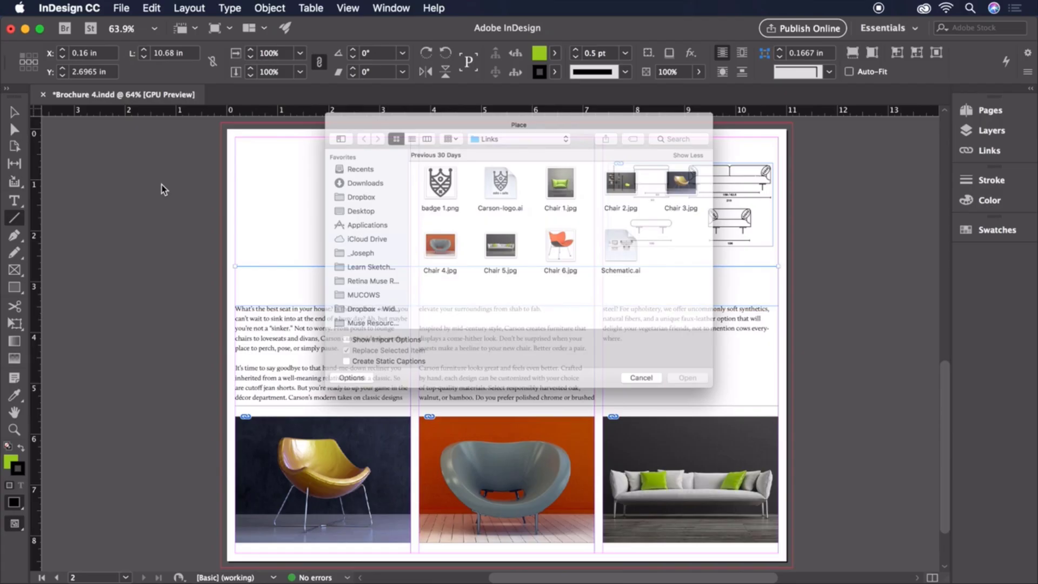
{"action": "double_click", "coordinate": [574, 241]}
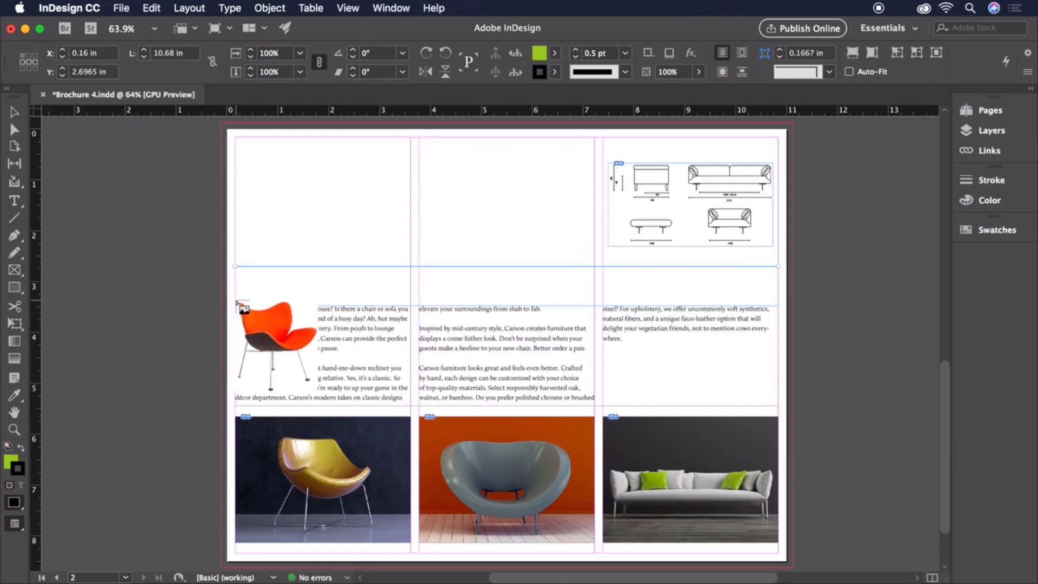
{"action": "left_click_drag", "start_coordinate": [237, 303], "coordinate": [305, 372]}
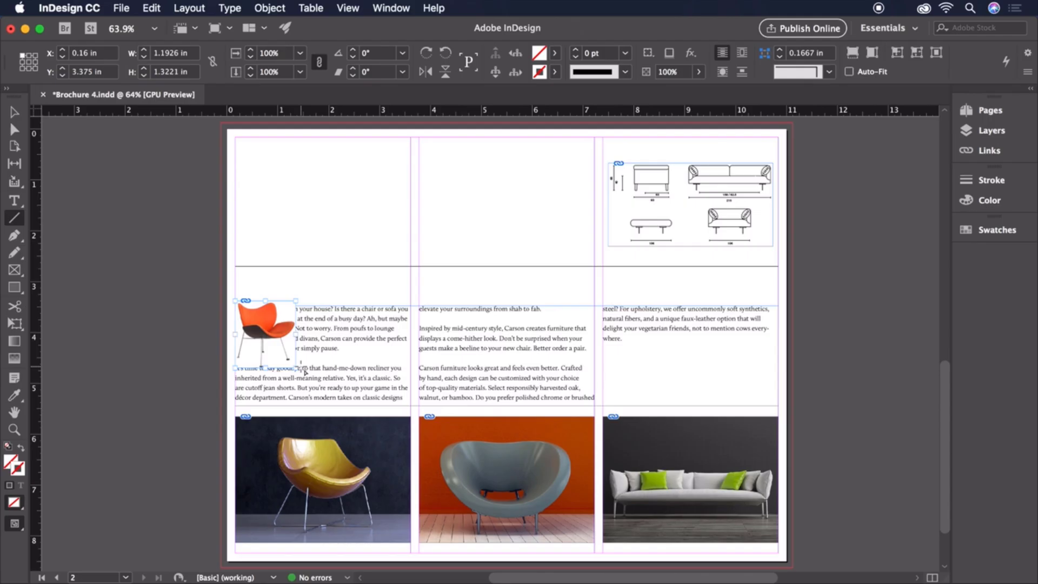
{"action": "left_click", "coordinate": [744, 55]}
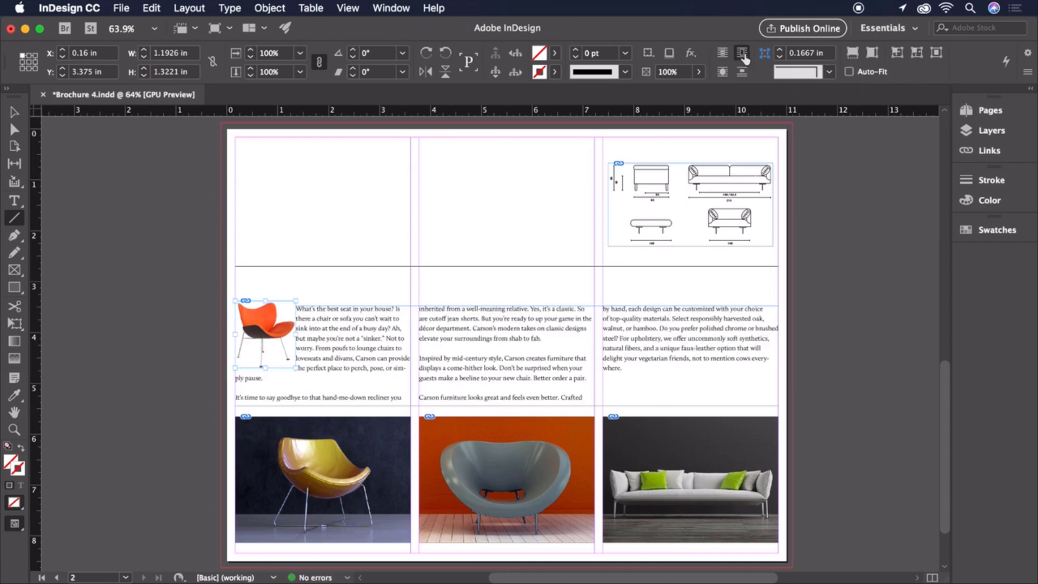
{"action": "key", "text": "v"}
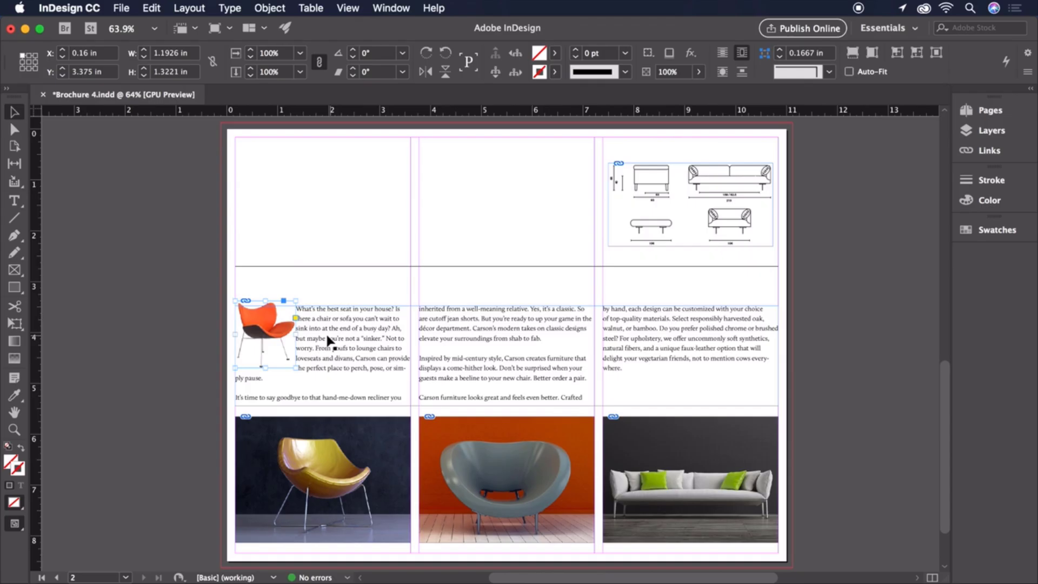
{"action": "left_click_drag", "start_coordinate": [297, 336], "coordinate": [303, 335]}
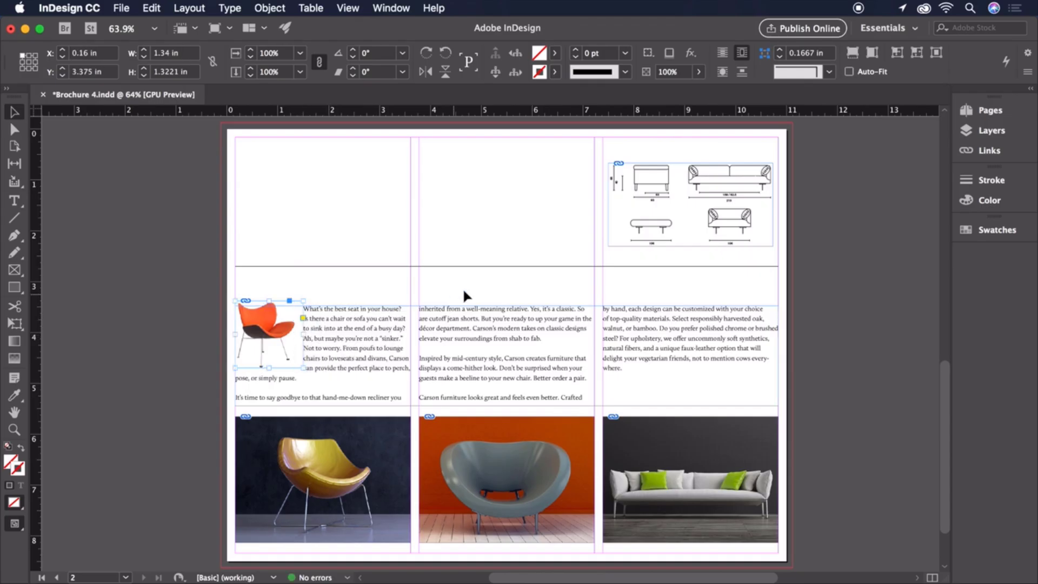
{"action": "left_click", "coordinate": [496, 278]}
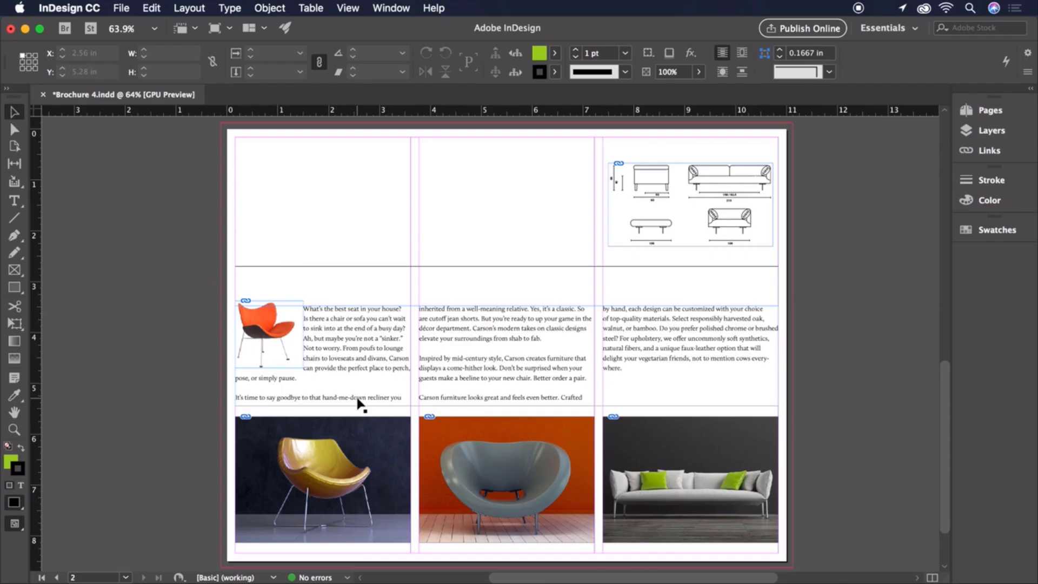
Shorten the body text frame to 1.8028 in and delete the blank line atop column three
{"action": "left_click", "coordinate": [483, 397]}
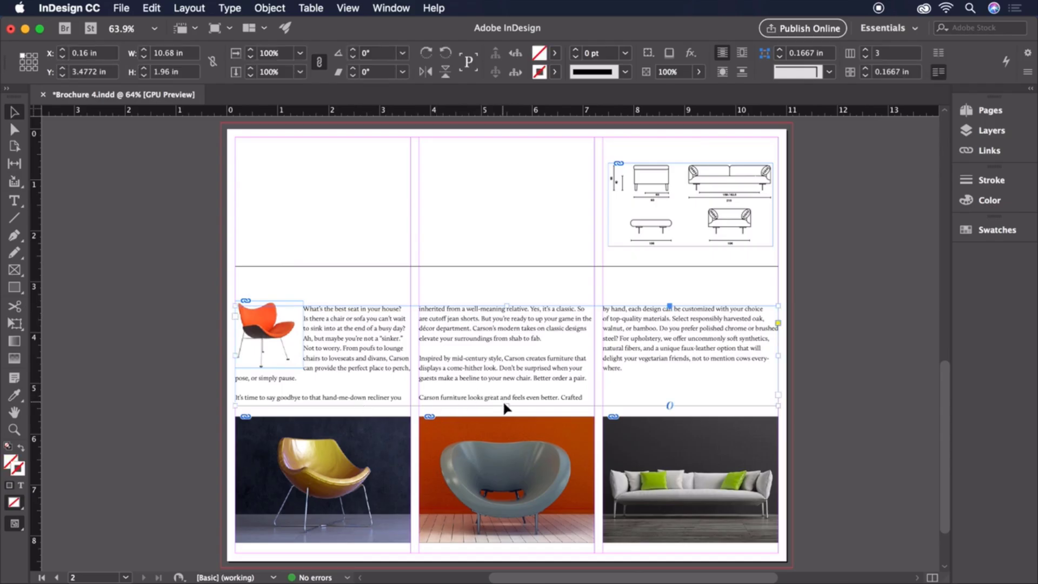
{"action": "left_click_drag", "start_coordinate": [506, 398], "coordinate": [506, 399]}
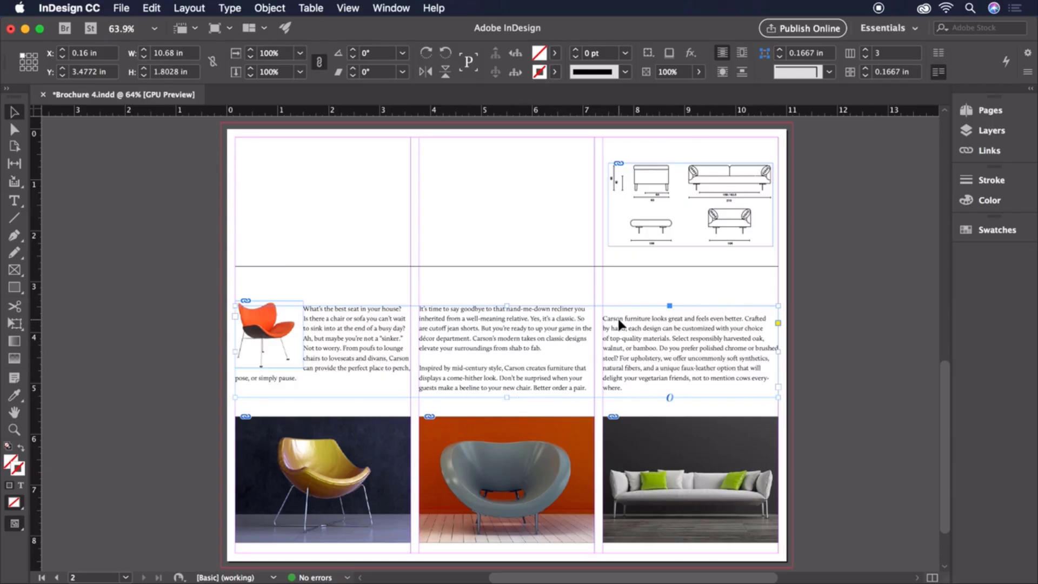
{"action": "key", "text": "Return"}
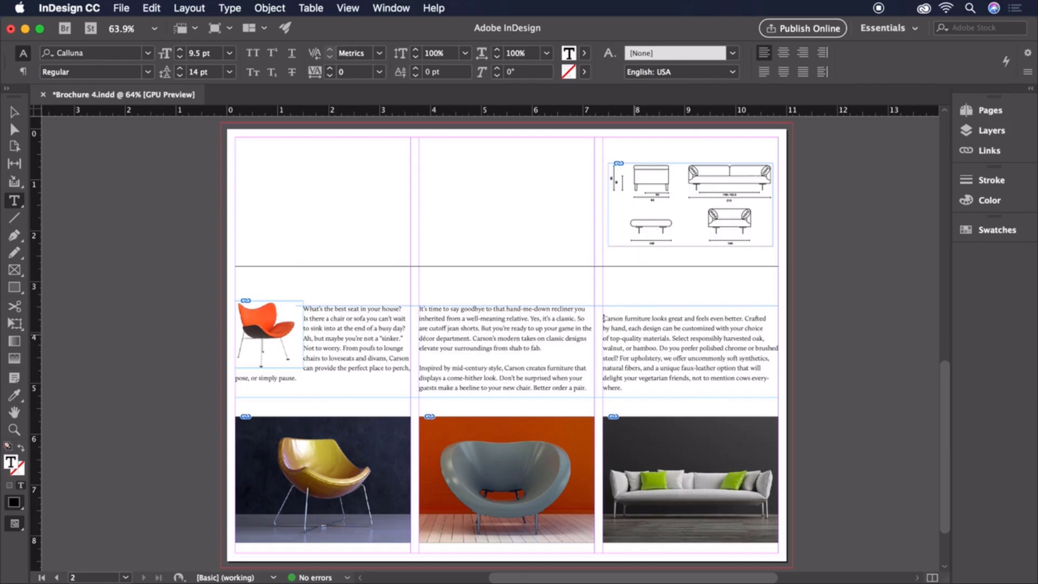
{"action": "key", "text": "BackSpace"}
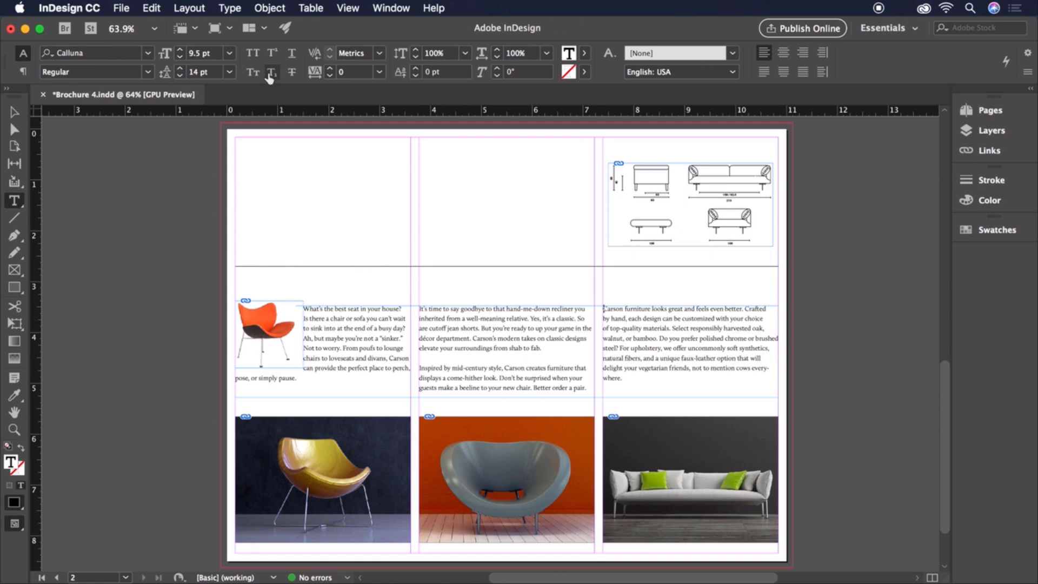
Export as Adobe PDF (Print) named Brochure 6.pdf, keeping the [High Quality Print] preset
{"action": "left_click", "coordinate": [121, 7]}
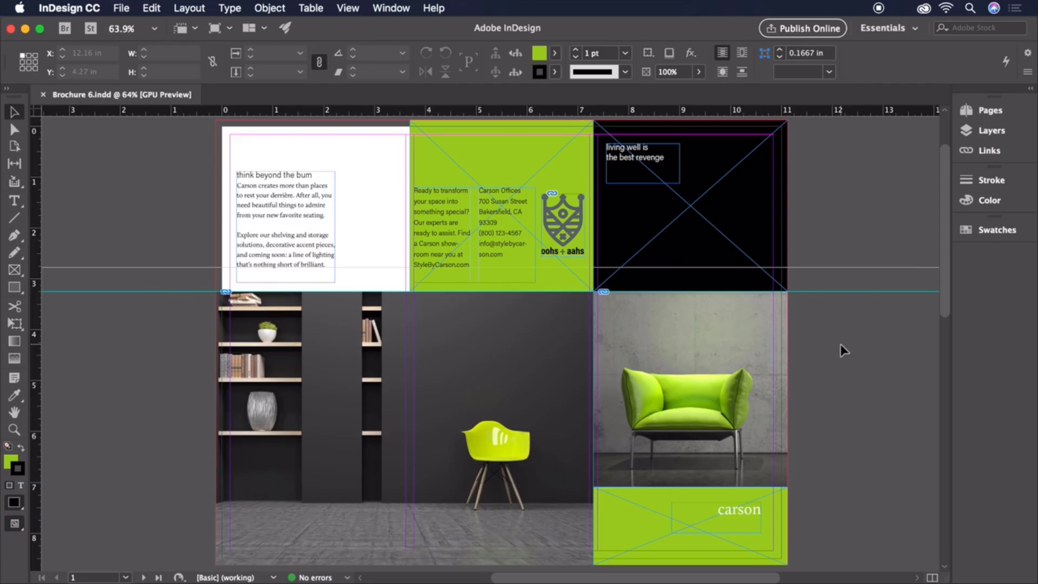
{"action": "left_click", "coordinate": [121, 8]}
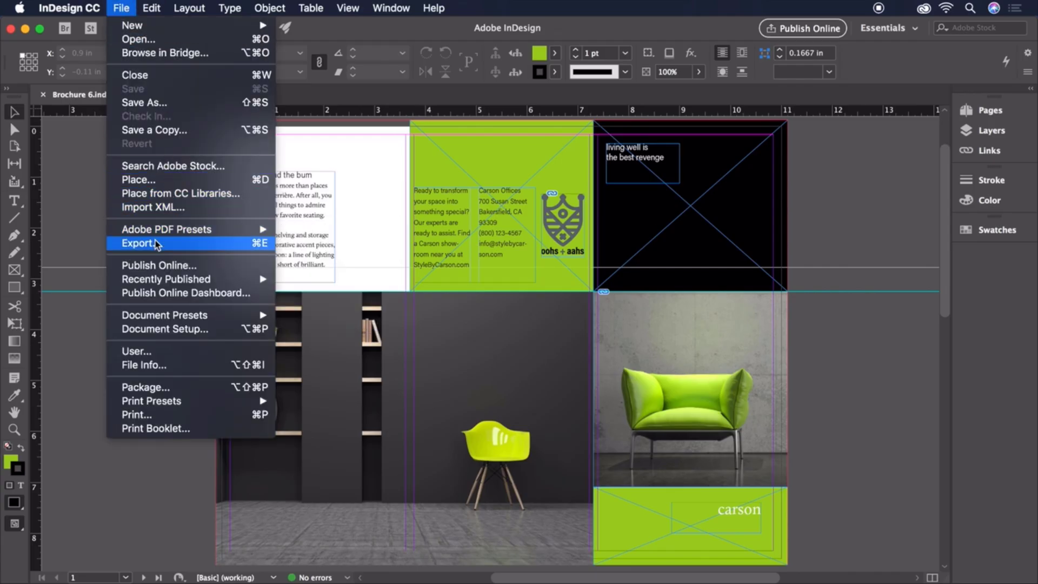
{"action": "left_click", "coordinate": [156, 243]}
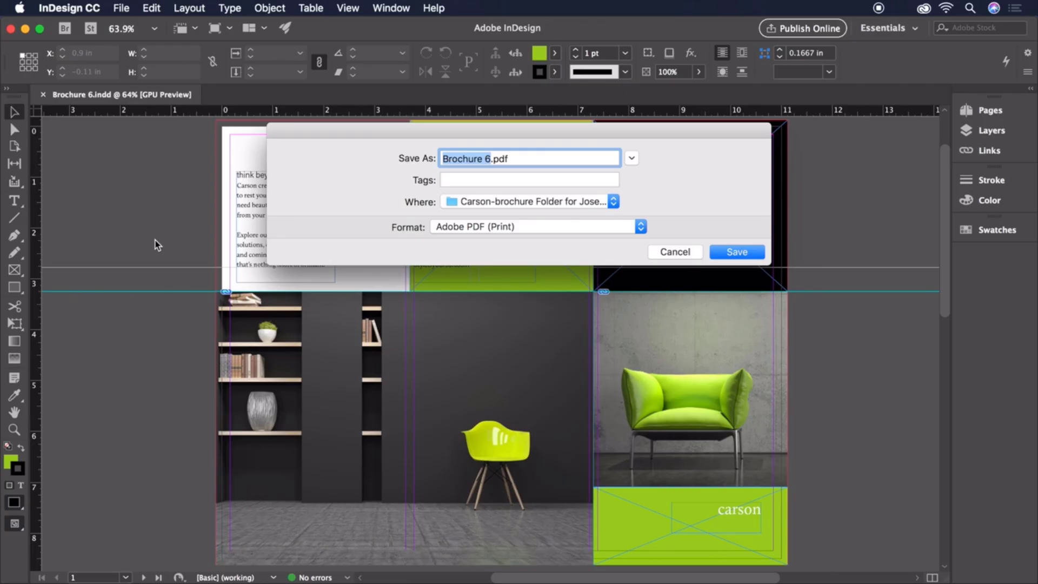
{"action": "left_click", "coordinate": [737, 251]}
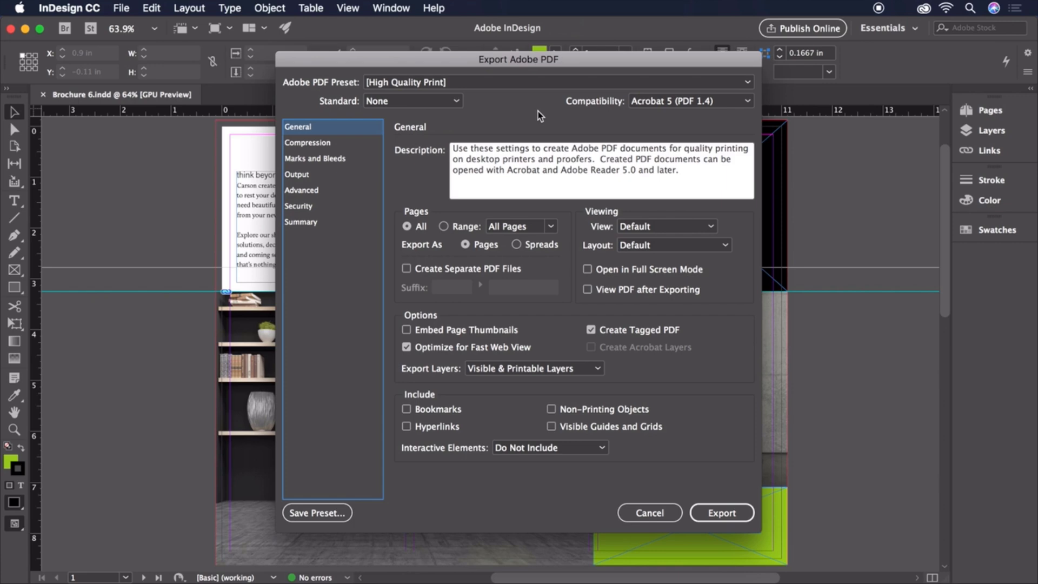
{"action": "left_click", "coordinate": [527, 82]}
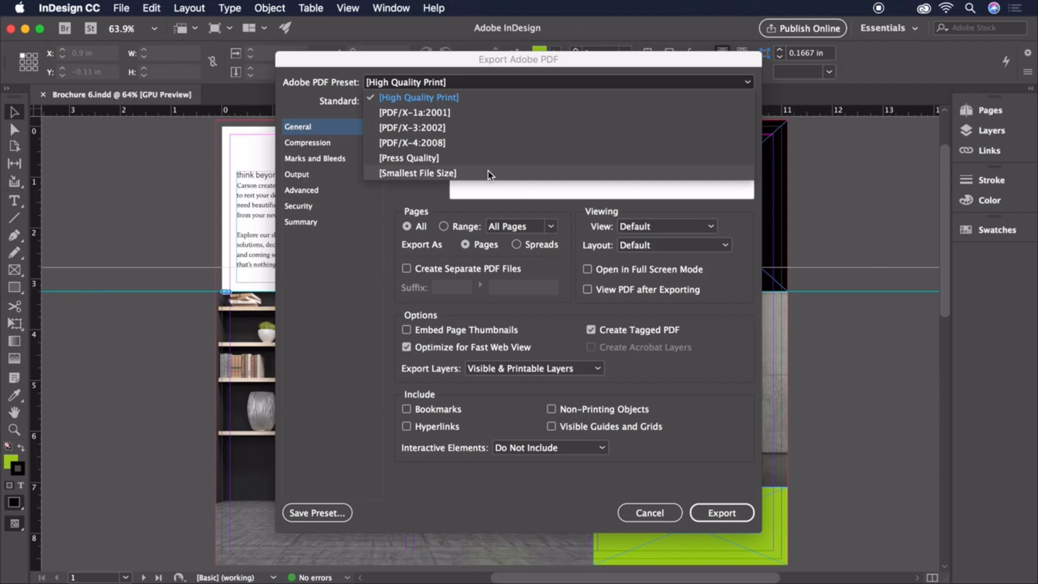
{"action": "left_click", "coordinate": [484, 102]}
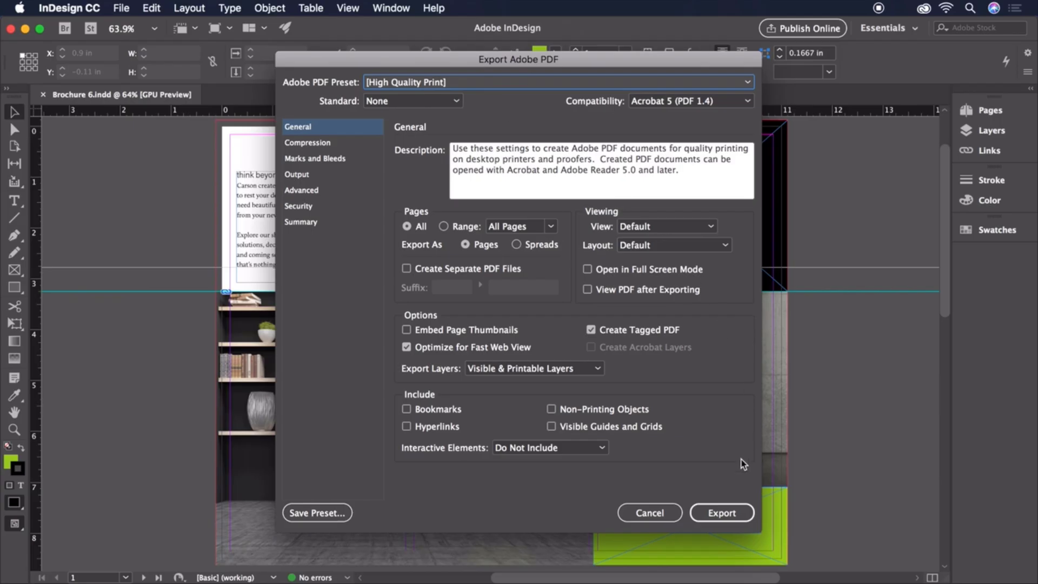
Export the print PDF, then publish Brochure 6 online
{"action": "left_click", "coordinate": [722, 512]}
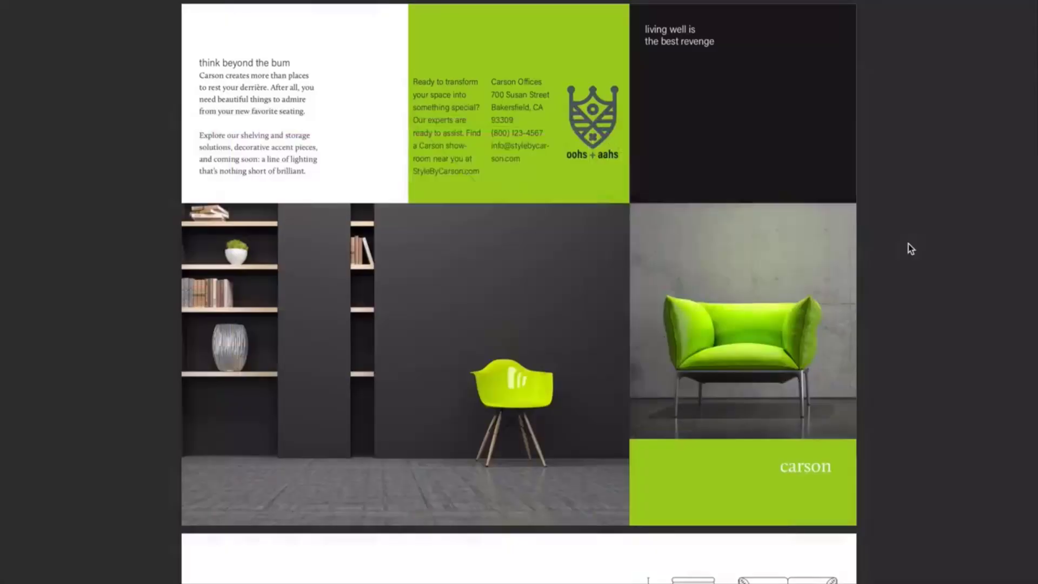
{"action": "scroll", "coordinate": [908, 248], "scroll_direction": "down", "scroll_amount": 3}
{"action": "scroll", "coordinate": [909, 248], "scroll_direction": "down", "scroll_amount": 10}
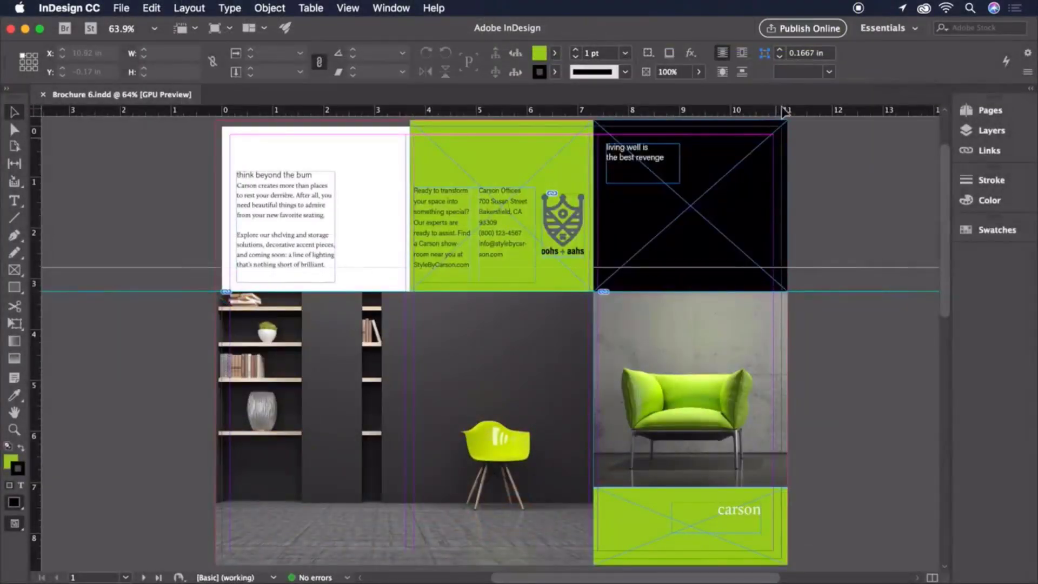
{"action": "left_click", "coordinate": [800, 33]}
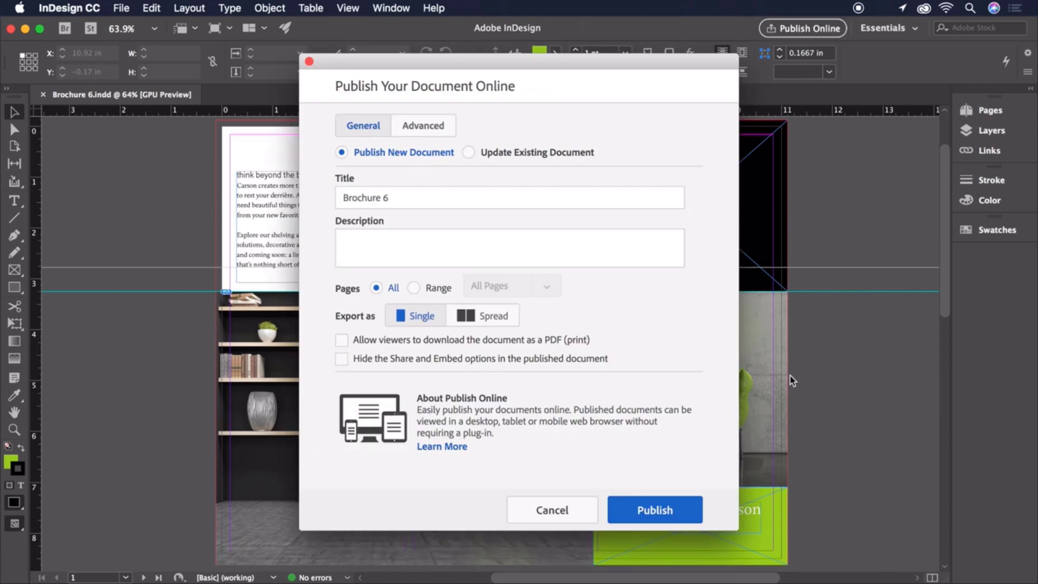
{"action": "left_click", "coordinate": [660, 509]}
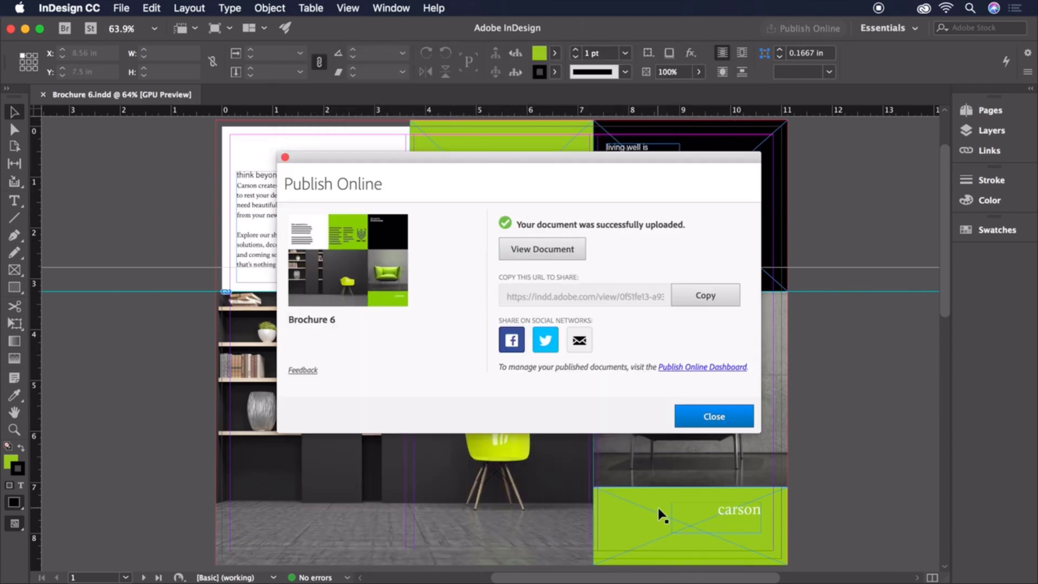
View the published Brochure 6 in Safari, check page 2, then return to page 1 via thumbnails
{"action": "left_click", "coordinate": [535, 258]}
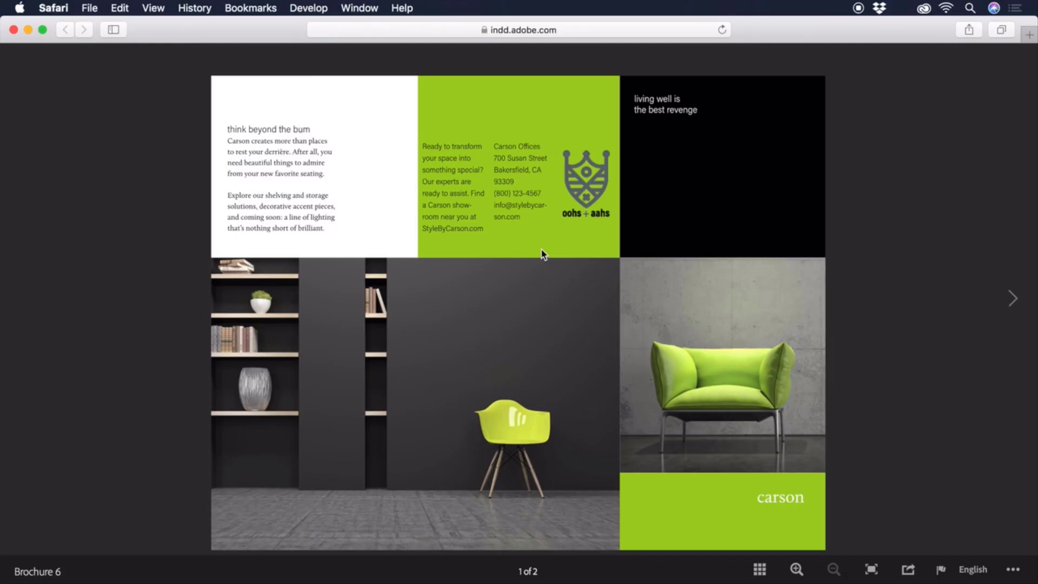
{"action": "left_click", "coordinate": [1015, 304]}
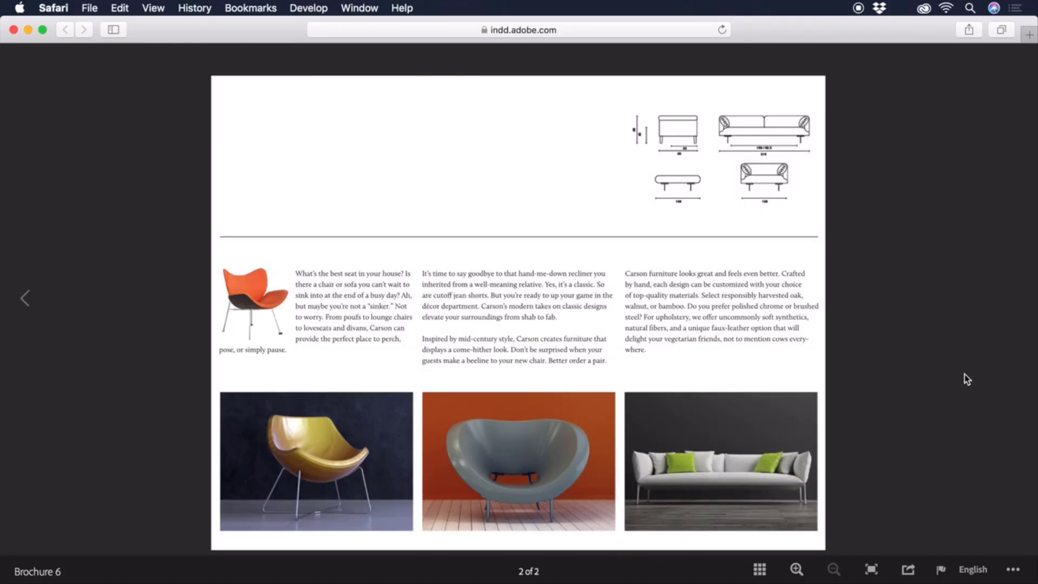
{"action": "left_click", "coordinate": [762, 569]}
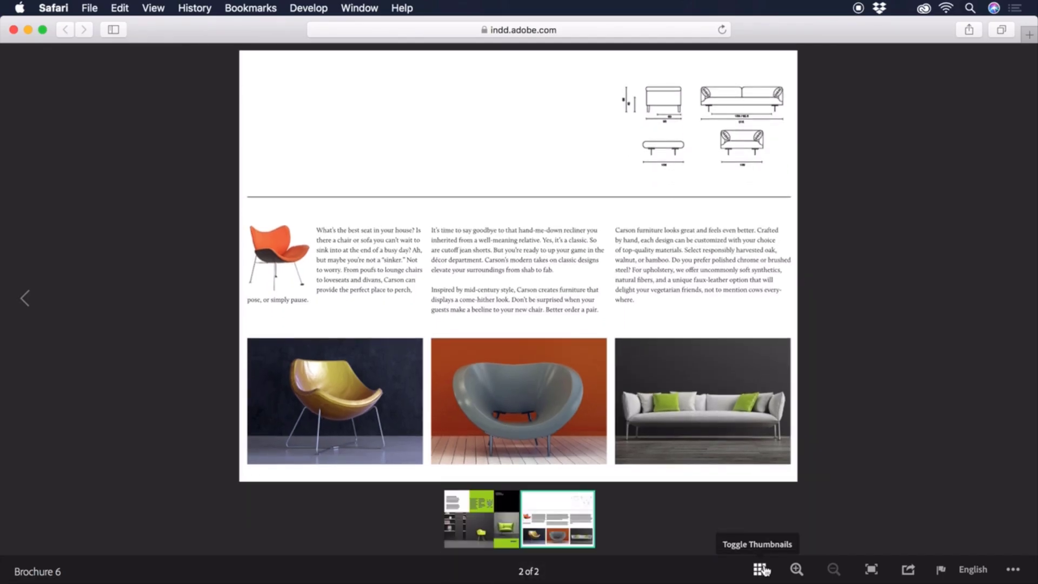
{"action": "left_click", "coordinate": [500, 522]}
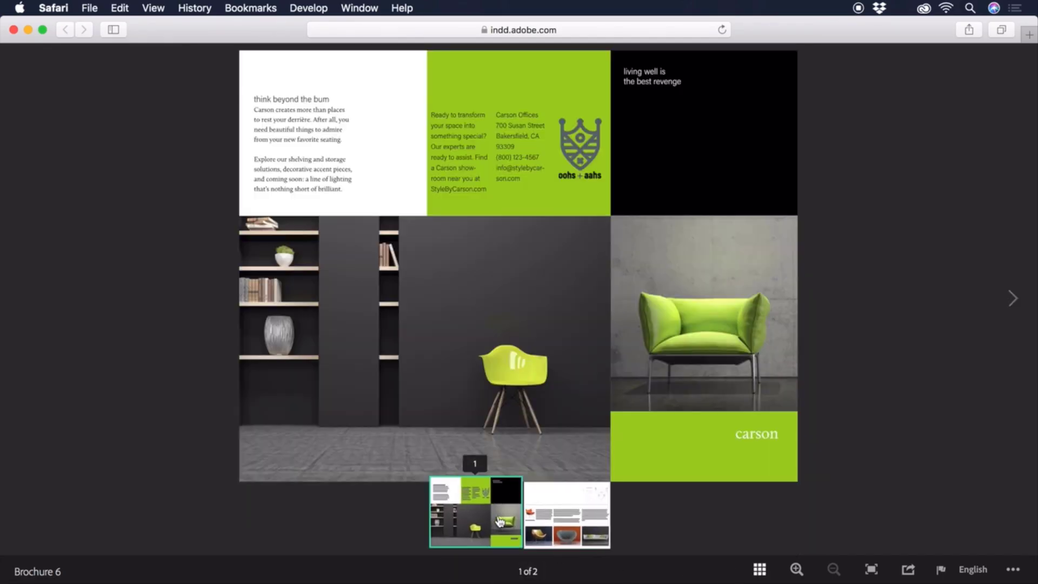